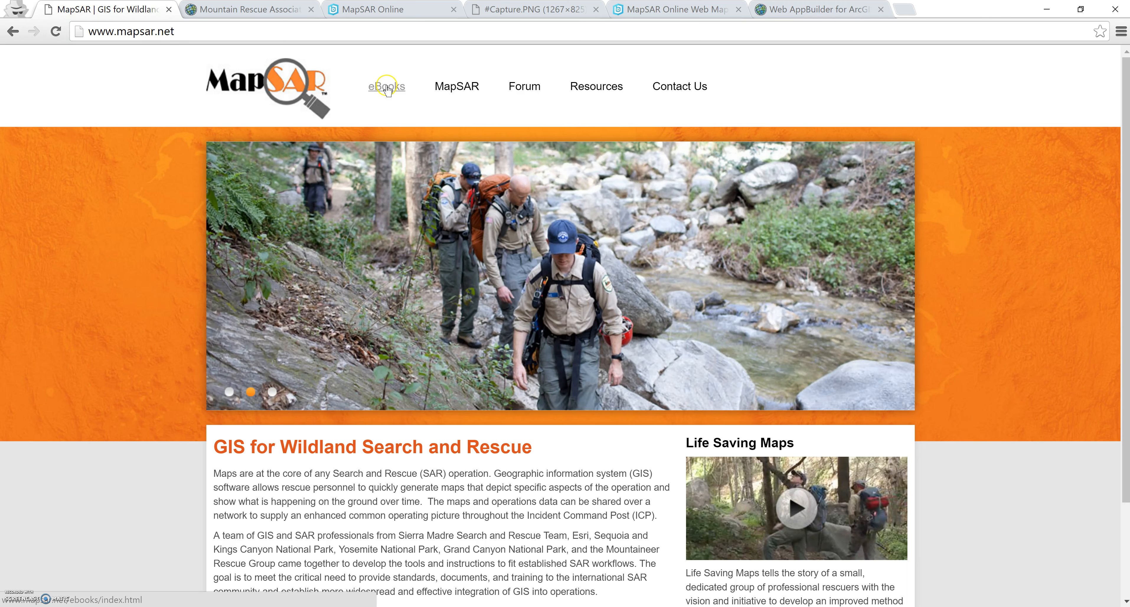
Step: Look at the eBooks page of the MapSAR website and the Mountain Rescue Association home page
{"action": "left_click", "coordinate": [387, 90]}
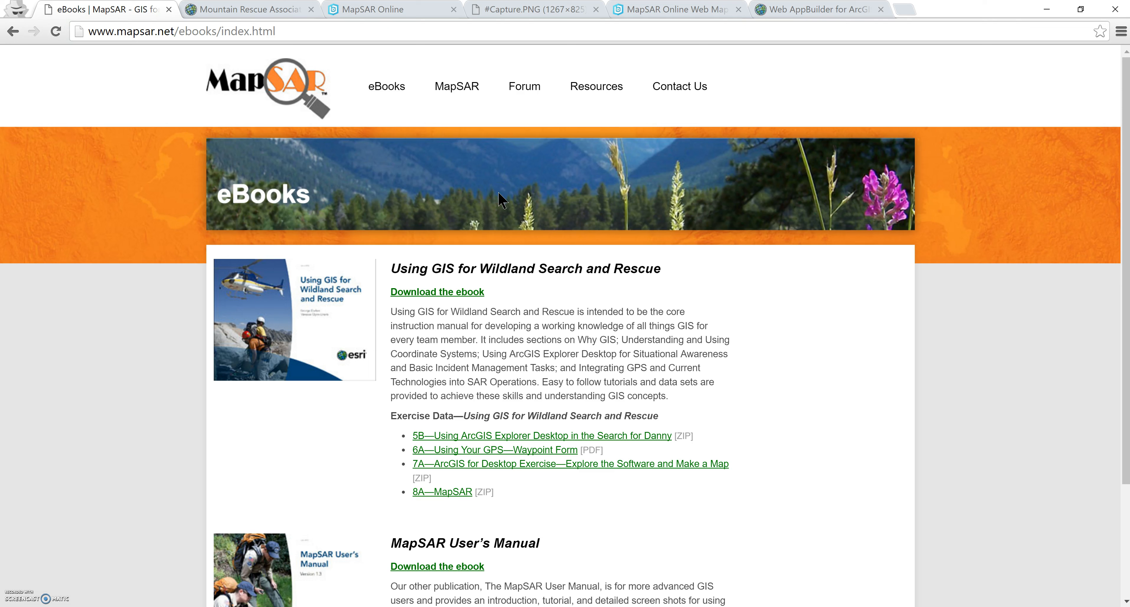
{"action": "left_click", "coordinate": [248, 12]}
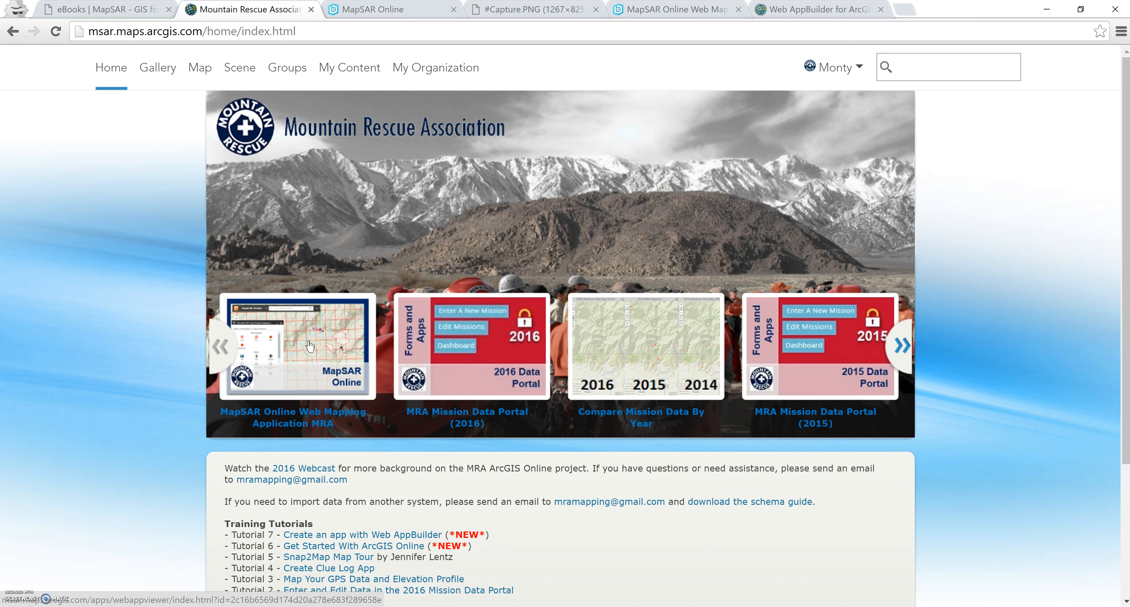
Step: Switch to the MapSAR Online web map and dismiss its introductory notice
{"action": "left_click", "coordinate": [387, 10]}
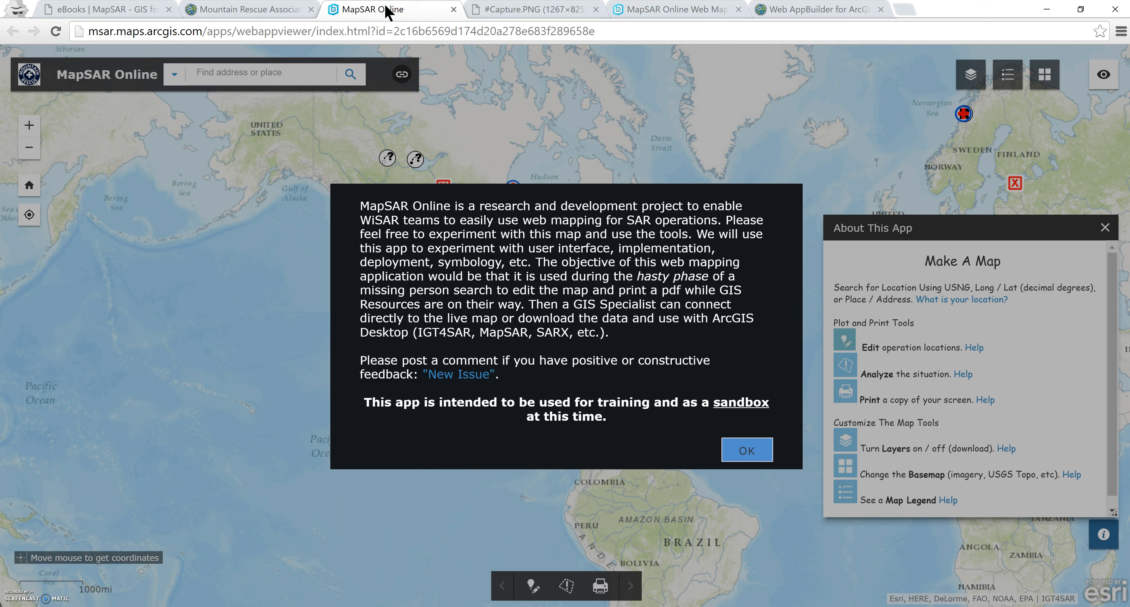
{"action": "left_click", "coordinate": [465, 381]}
{"action": "left_click", "coordinate": [745, 452]}
{"action": "left_click", "coordinate": [252, 323]}
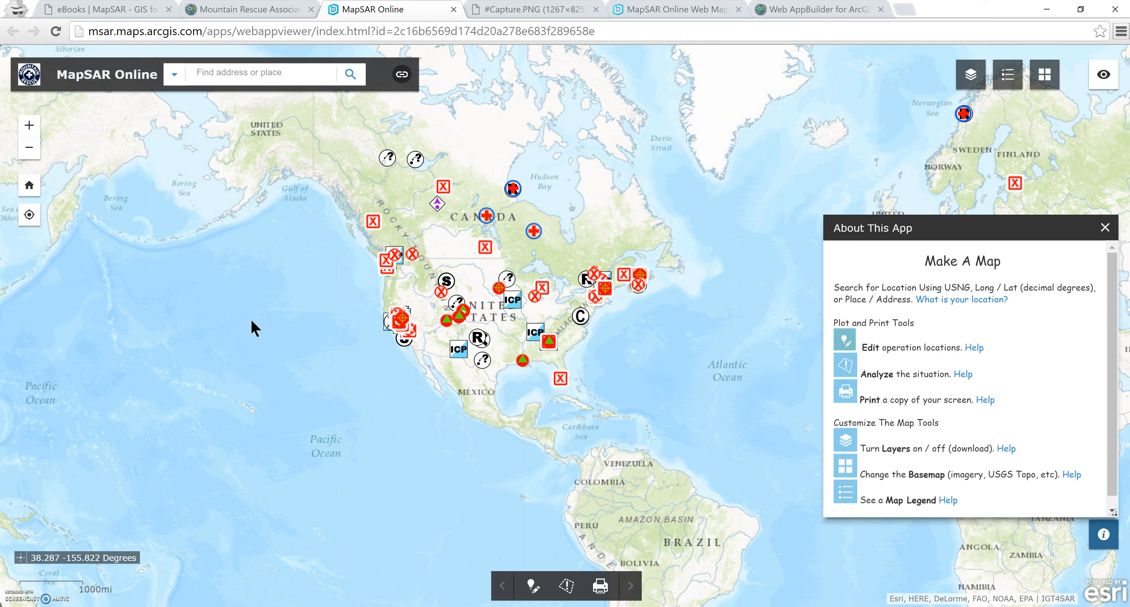
Step: Search the map for "Yosemite National Park Visitor" and go to the suggested Yosemite Valley Visitor Center
{"action": "left_click", "coordinate": [244, 69]}
{"action": "type", "text": "Yose"}
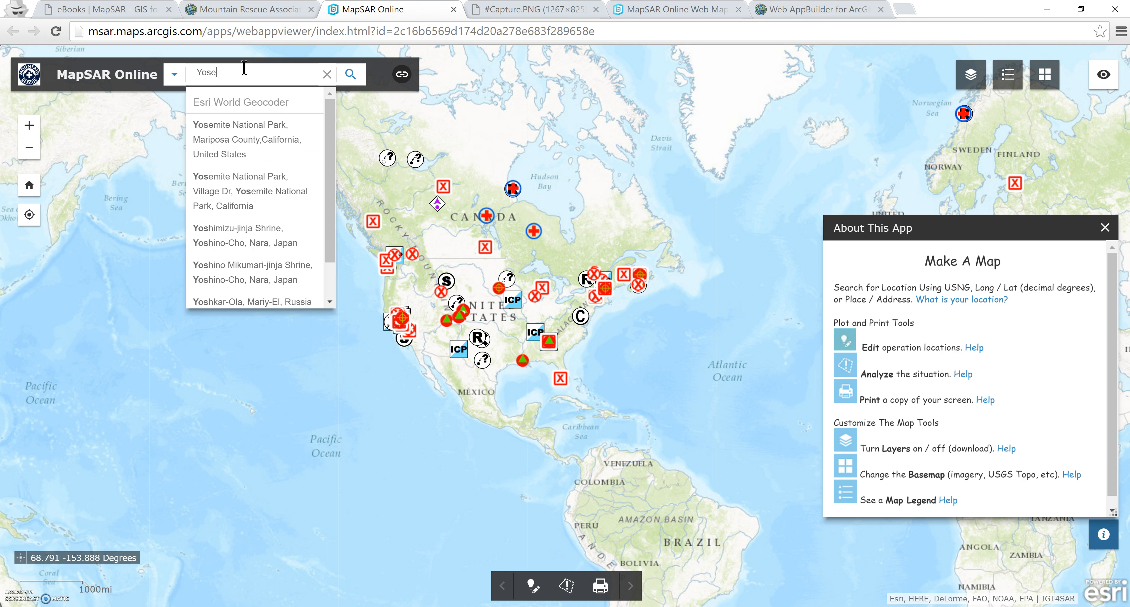
{"action": "type", "text": "mite N"}
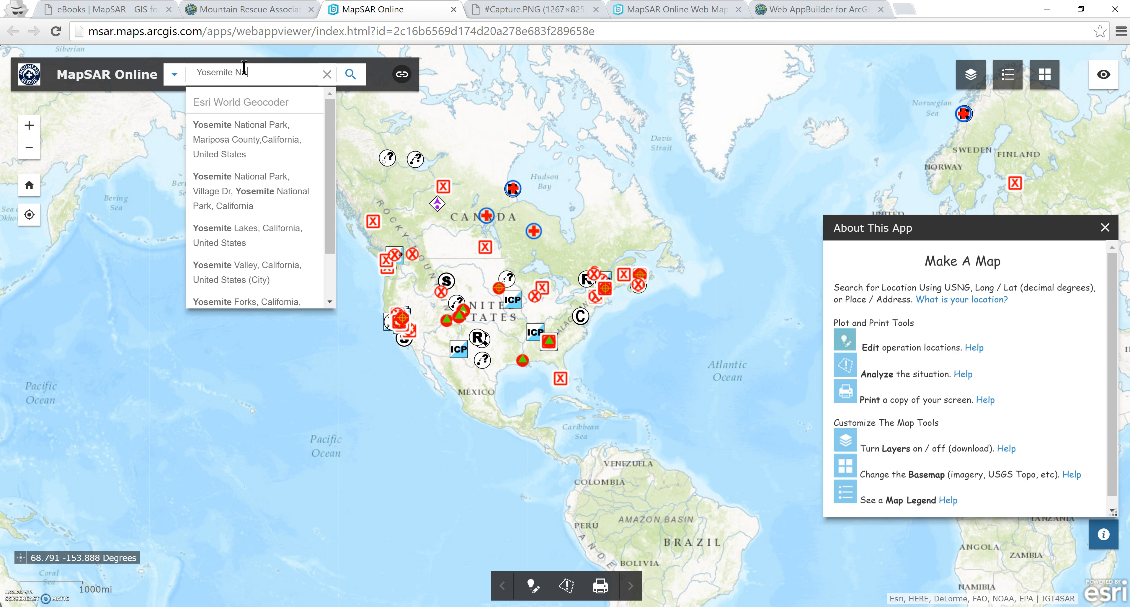
{"action": "type", "text": "ational Pa"}
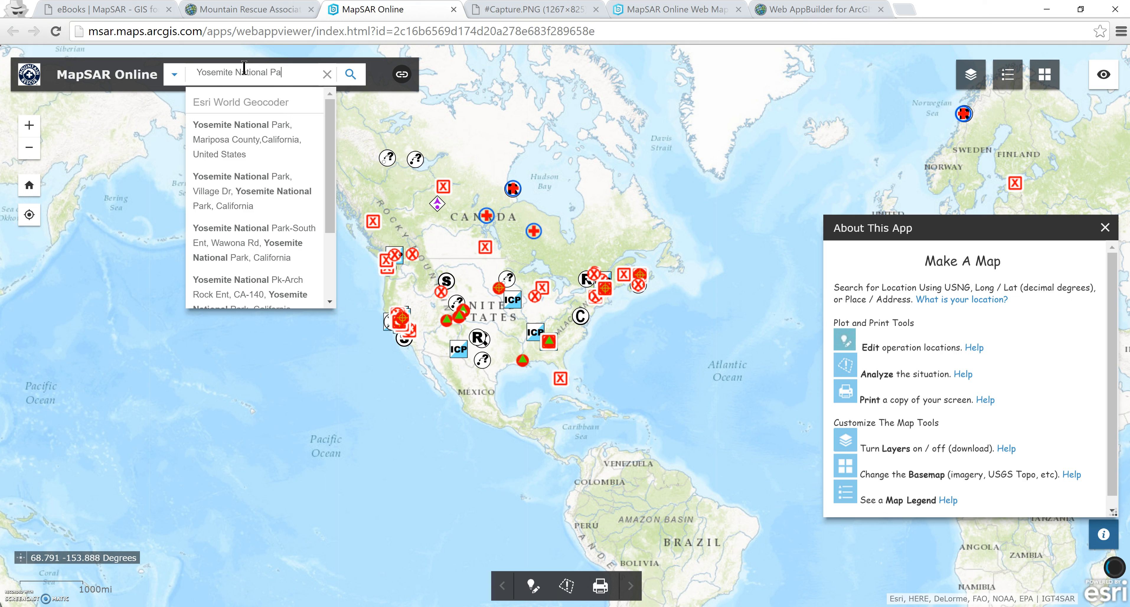
{"action": "type", "text": "rk Visi"}
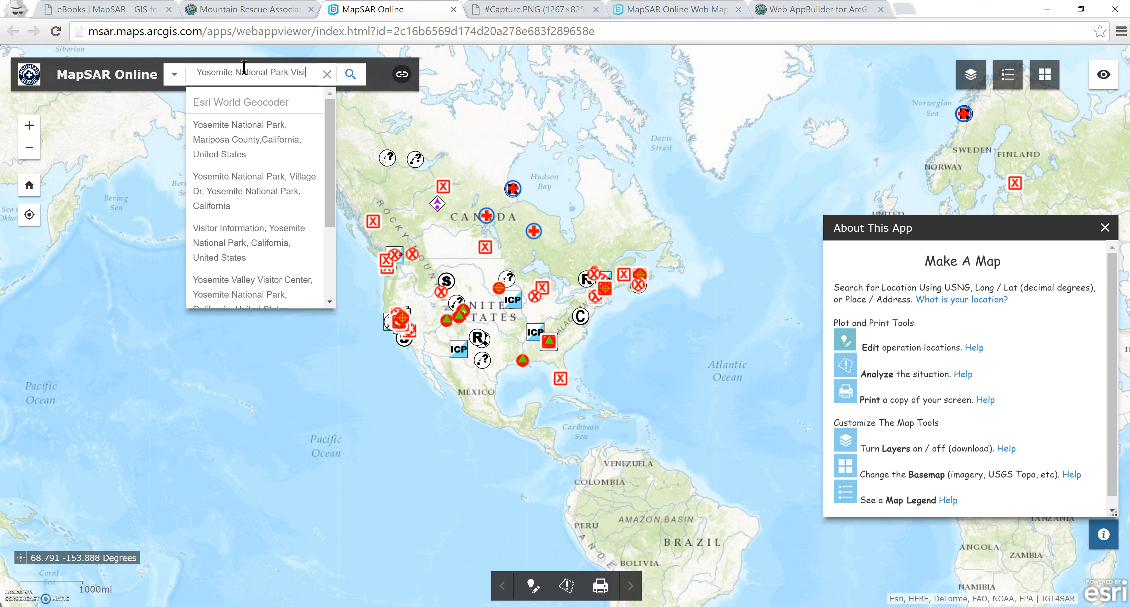
{"action": "type", "text": "tor"}
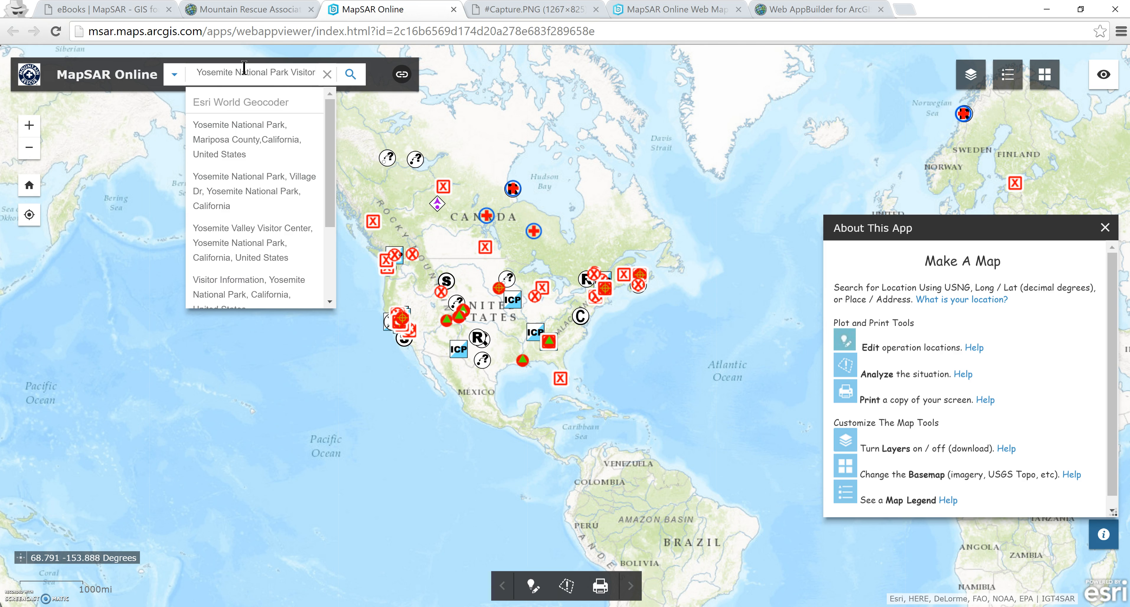
{"action": "left_click", "coordinate": [240, 243]}
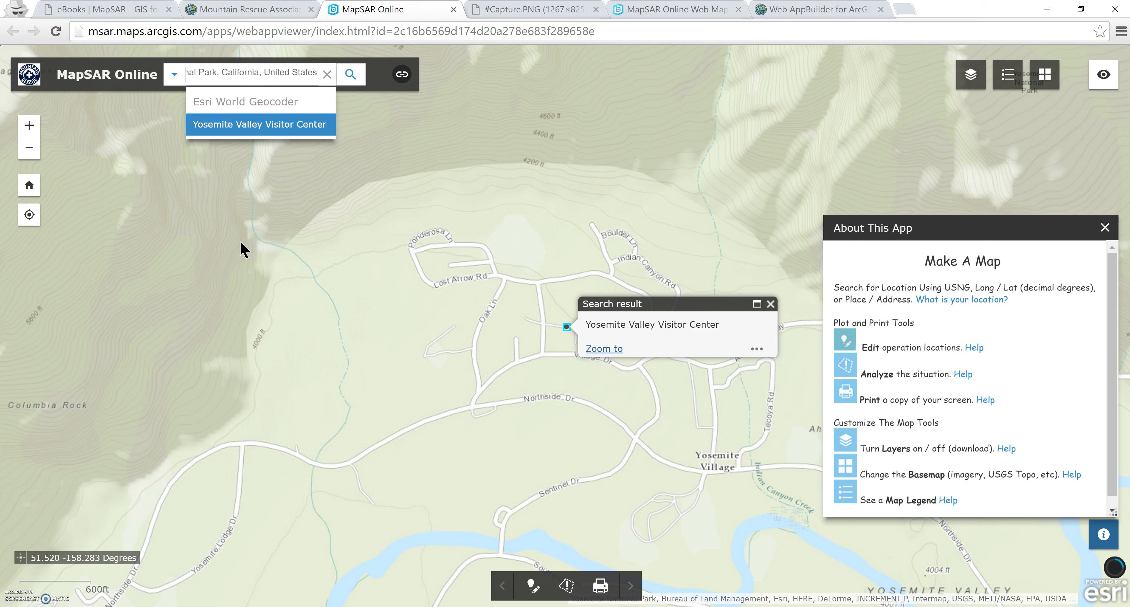
Step: Clear the location search and close the About This App information
{"action": "left_click", "coordinate": [327, 74]}
{"action": "left_click", "coordinate": [288, 71]}
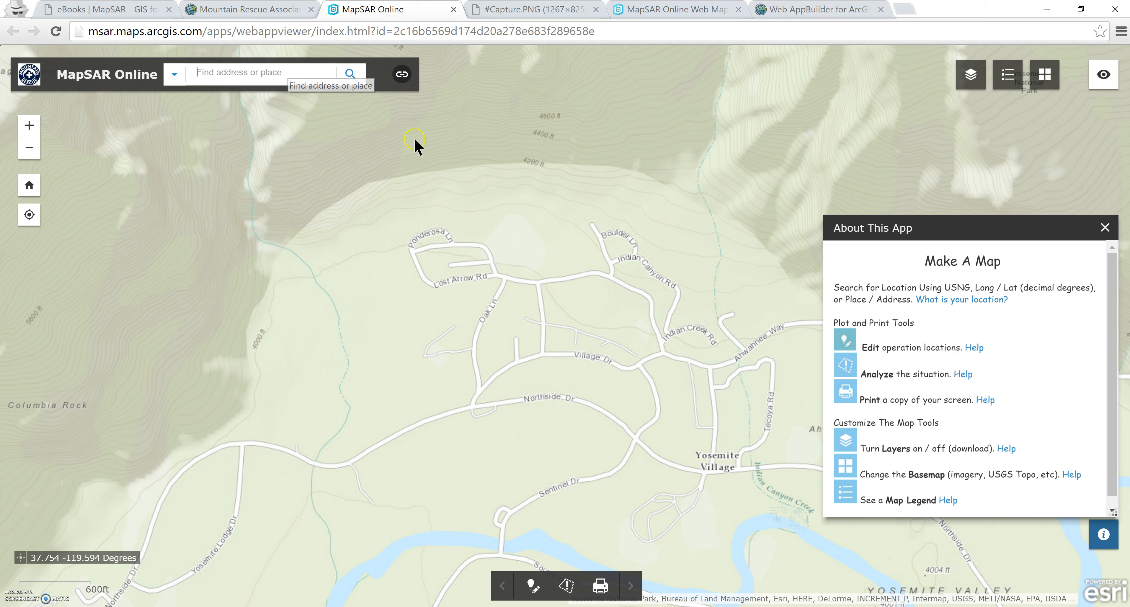
{"action": "left_click", "coordinate": [1105, 227]}
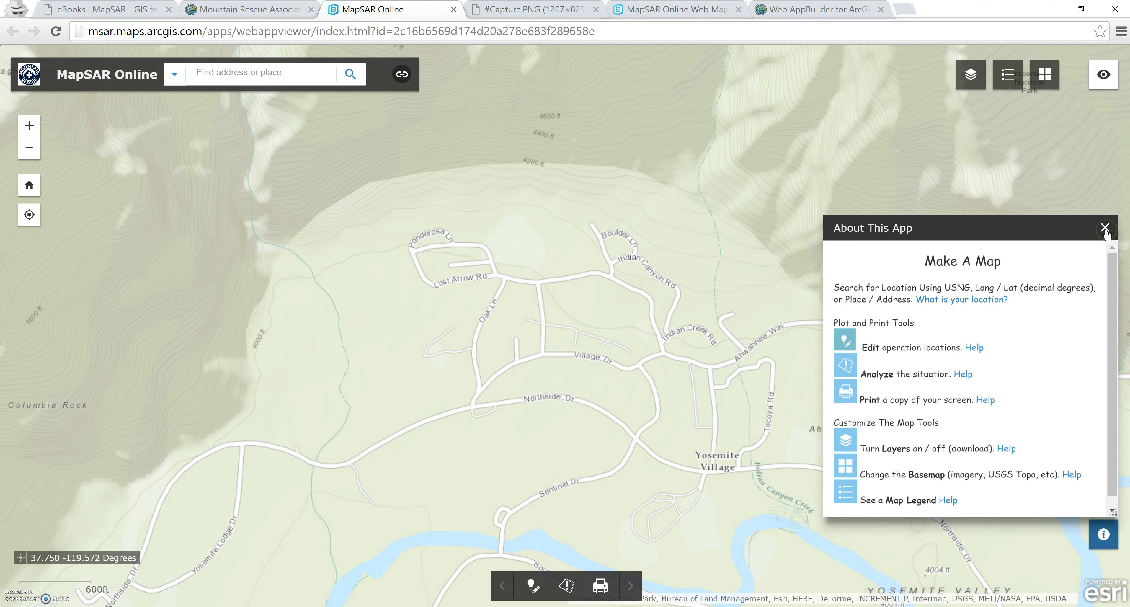
{"action": "left_click", "coordinate": [1105, 228]}
{"action": "left_click", "coordinate": [1083, 227]}
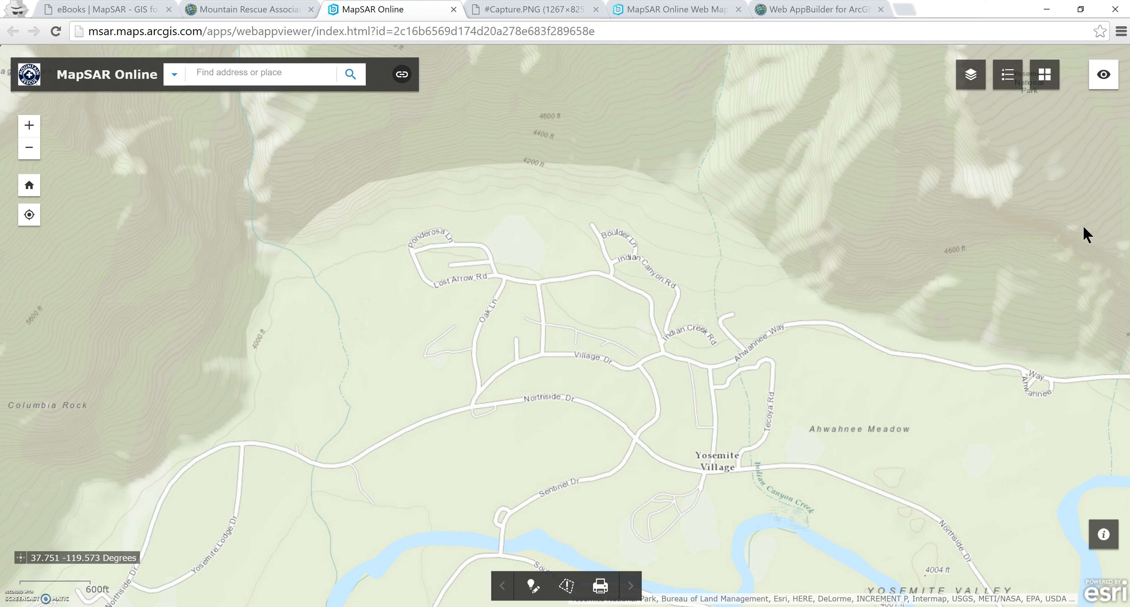
Step: Change the map's basemap to Imagery with Labels
{"action": "left_click", "coordinate": [1044, 76]}
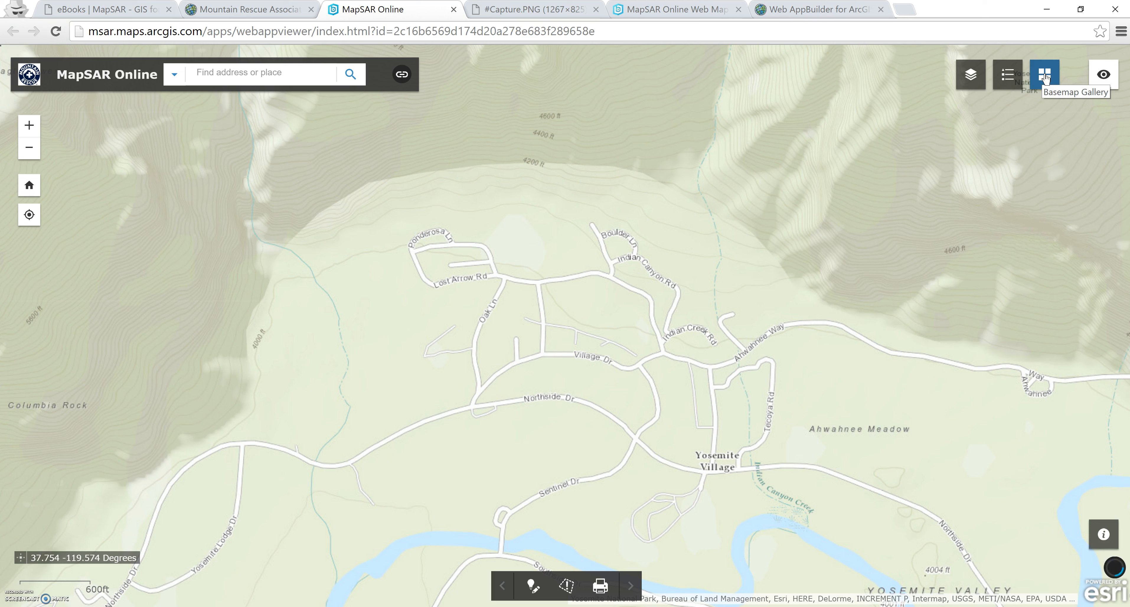
{"action": "left_click", "coordinate": [593, 192]}
{"action": "left_click", "coordinate": [522, 346]}
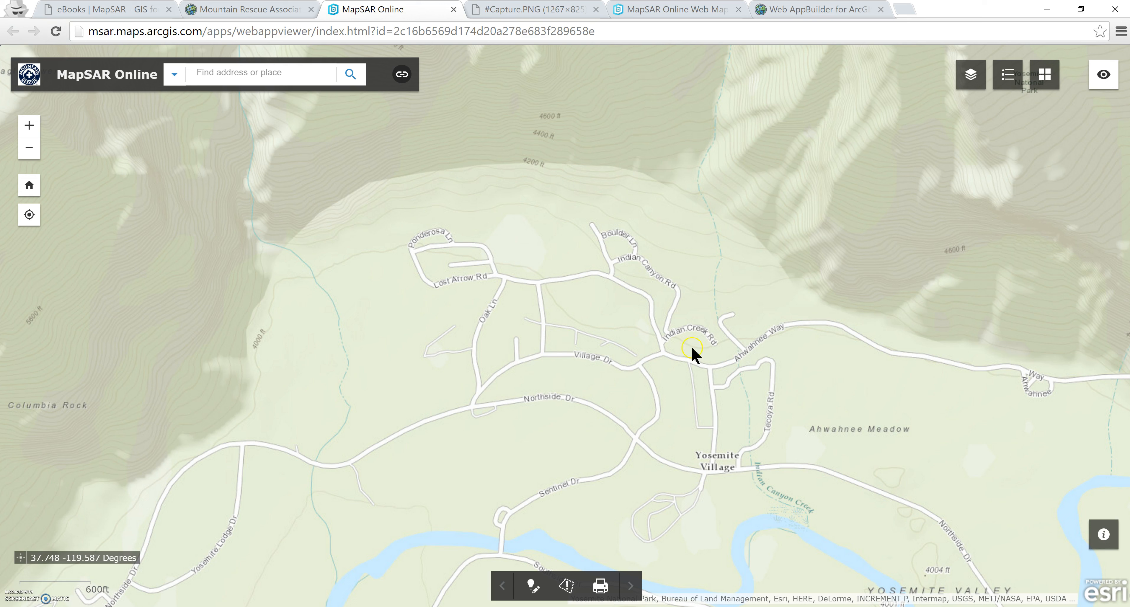
{"action": "left_click", "coordinate": [1044, 75]}
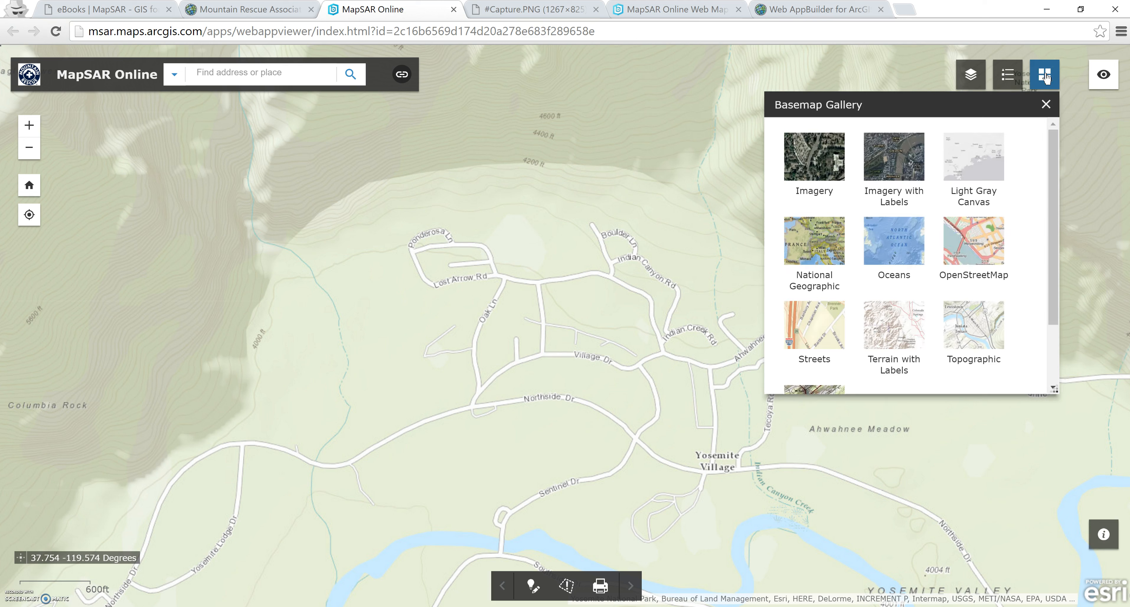
{"action": "left_click", "coordinate": [971, 250]}
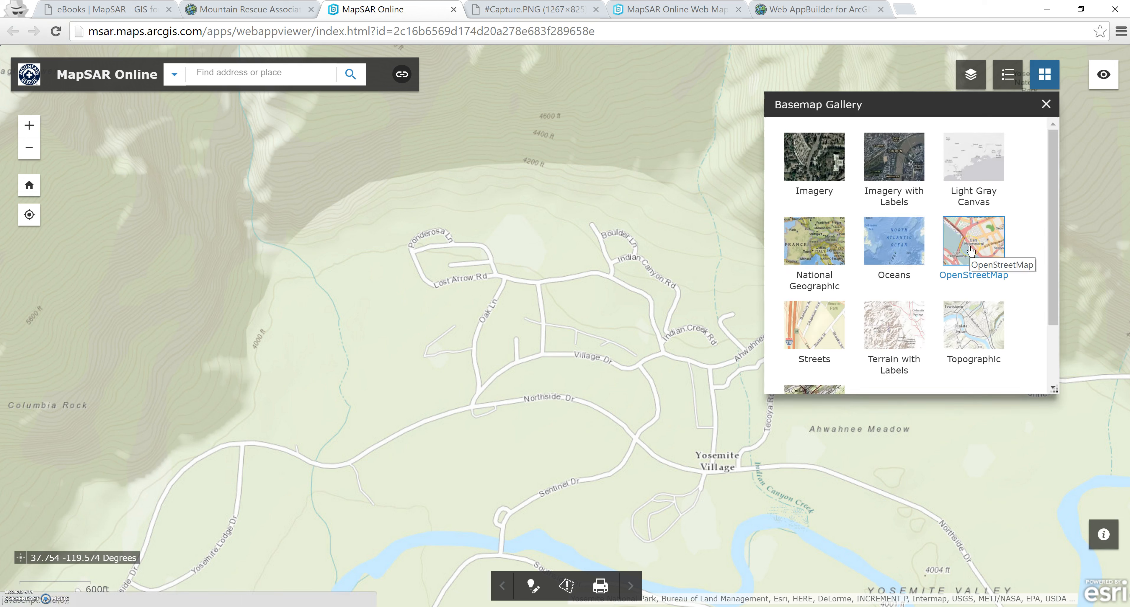
{"action": "left_click", "coordinate": [899, 162]}
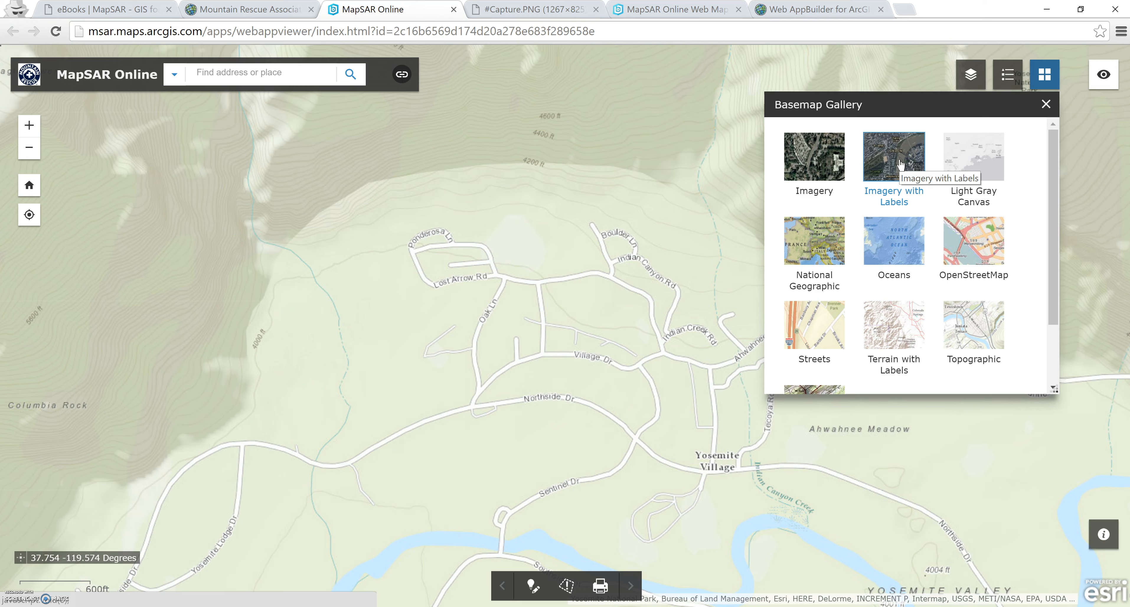
{"action": "left_click", "coordinate": [899, 163]}
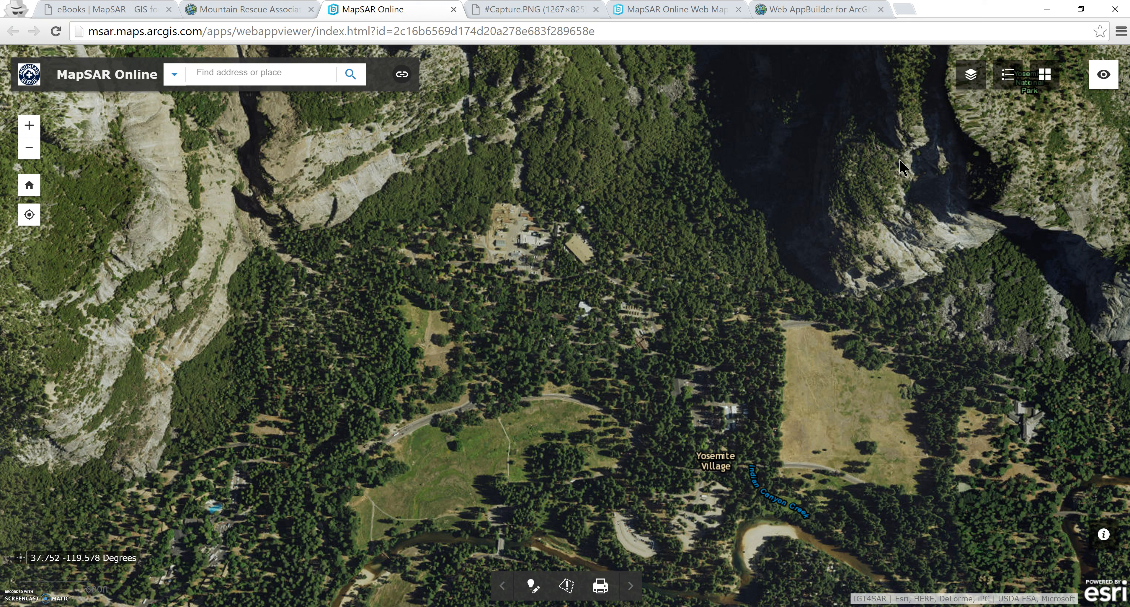
Step: Change the basemap to OpenStreetMap for the area around Yosemite Village
{"action": "left_click", "coordinate": [1052, 75]}
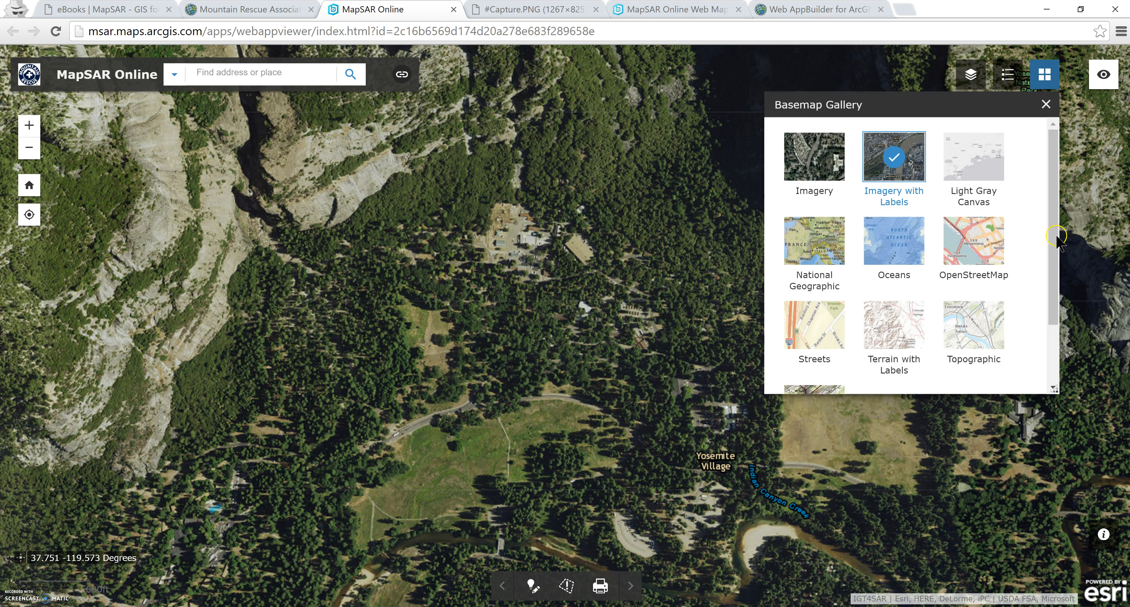
{"action": "left_click", "coordinate": [969, 250]}
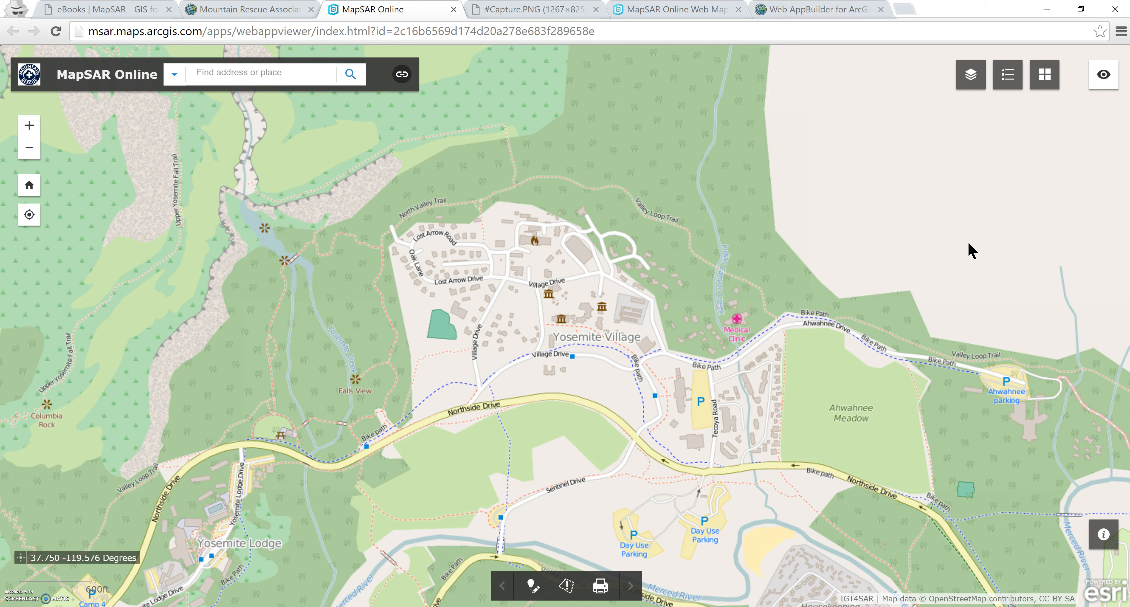
{"action": "left_click_drag", "start_coordinate": [454, 223], "coordinate": [627, 353]}
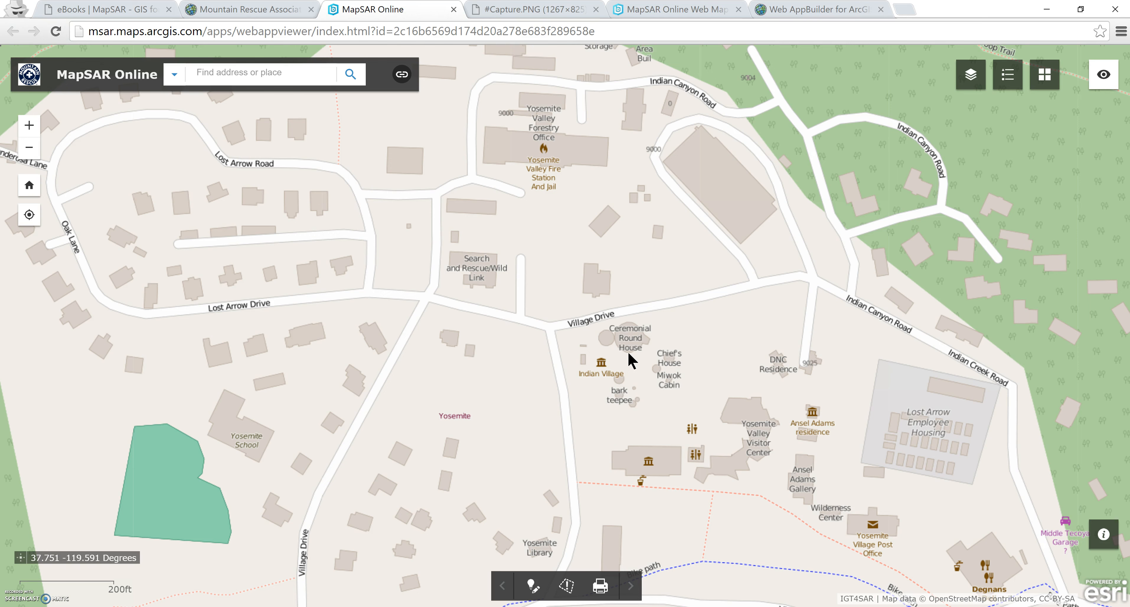
{"action": "left_click_drag", "start_coordinate": [629, 355], "coordinate": [561, 274]}
{"action": "left_click", "coordinate": [586, 327]}
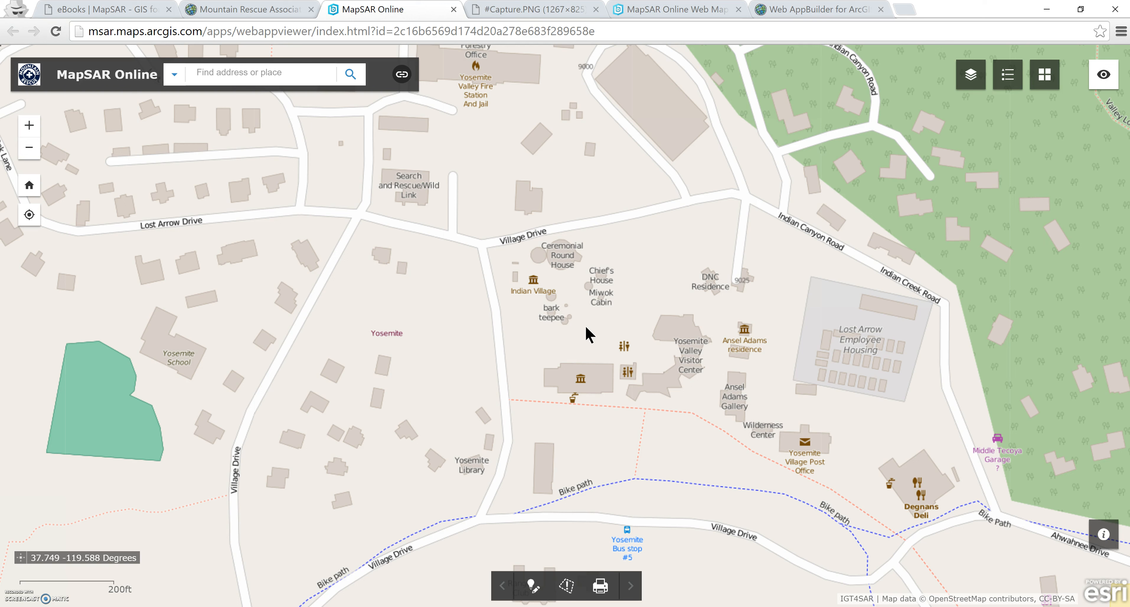
Step: Show the U.S. National Grid (USNG) layer over Yosemite Valley at a scale where its grid lines are drawn
{"action": "left_click", "coordinate": [973, 77]}
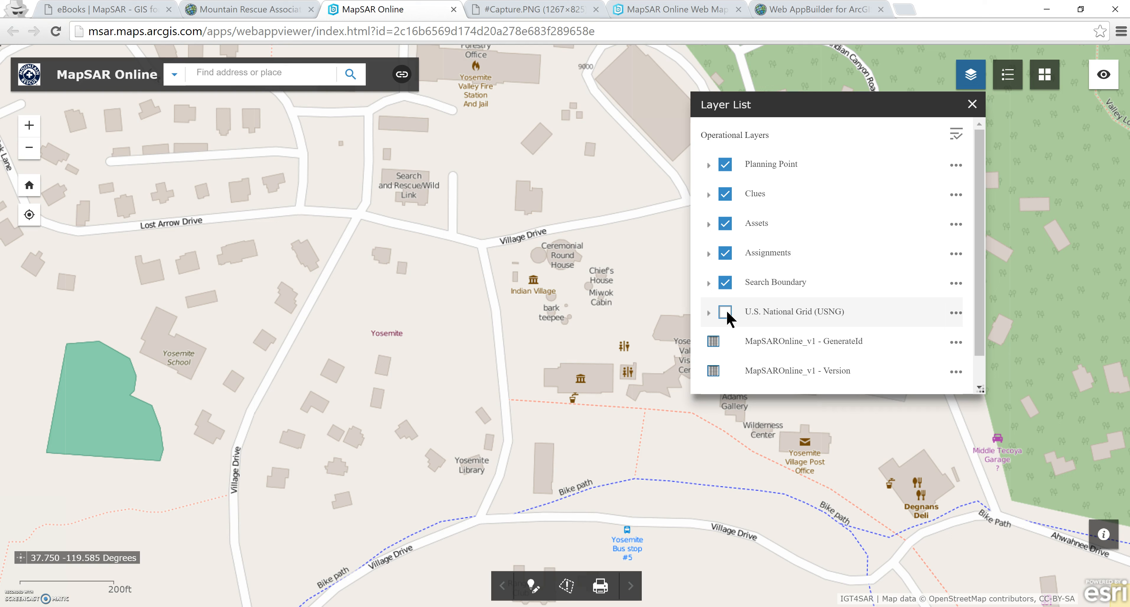
{"action": "left_click", "coordinate": [726, 313]}
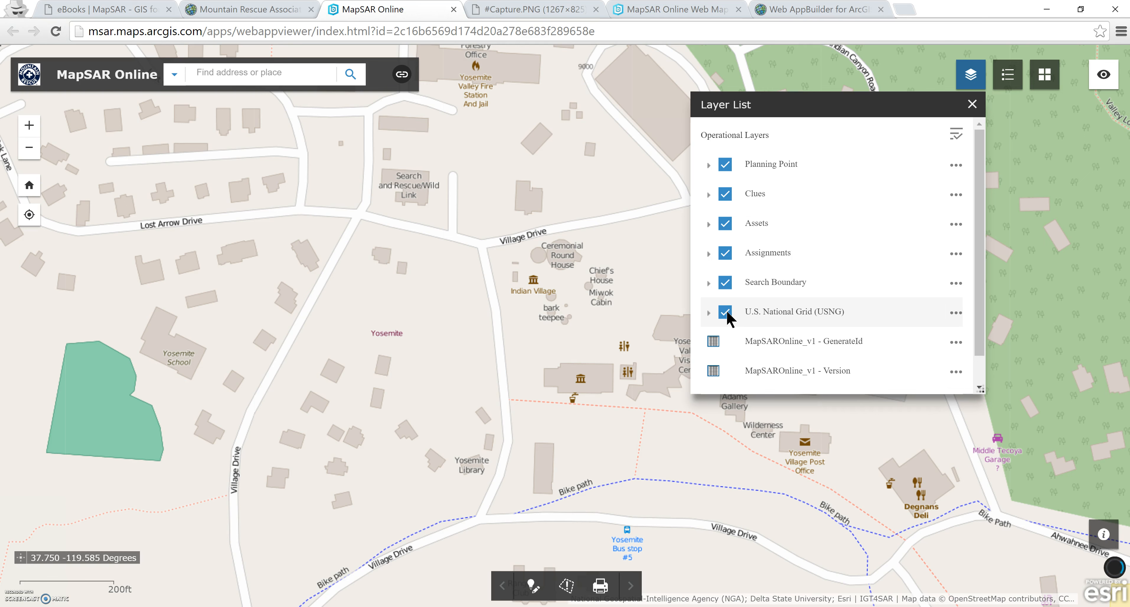
{"action": "scroll", "coordinate": [512, 276], "scroll_direction": "down", "scroll_amount": 1}
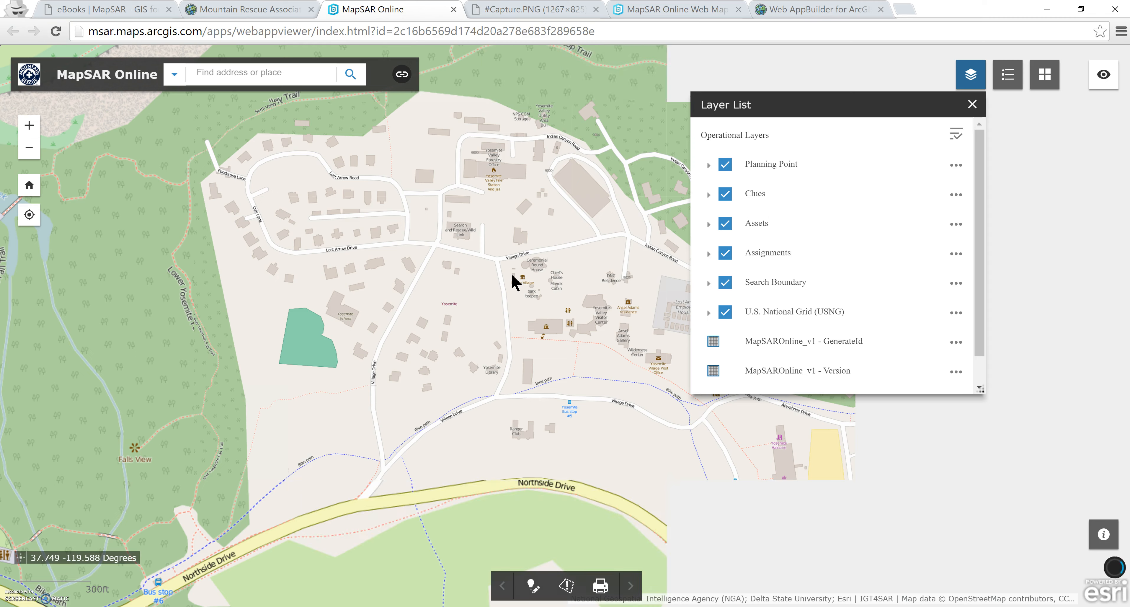
{"action": "scroll", "coordinate": [511, 273], "scroll_direction": "down", "scroll_amount": 1}
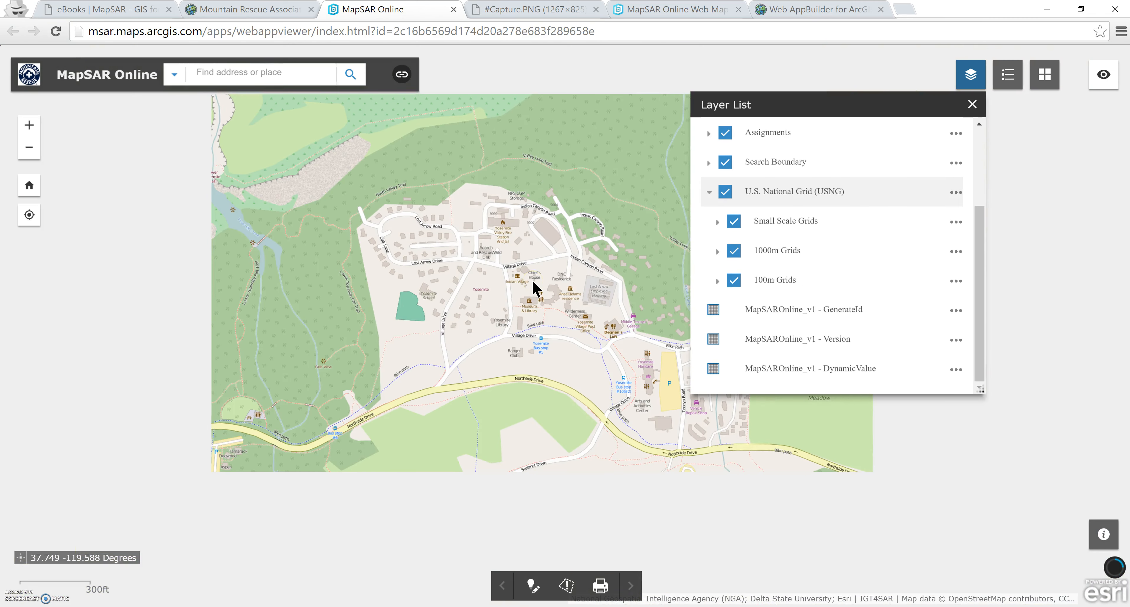
{"action": "scroll", "coordinate": [531, 279], "scroll_direction": "down", "scroll_amount": 1}
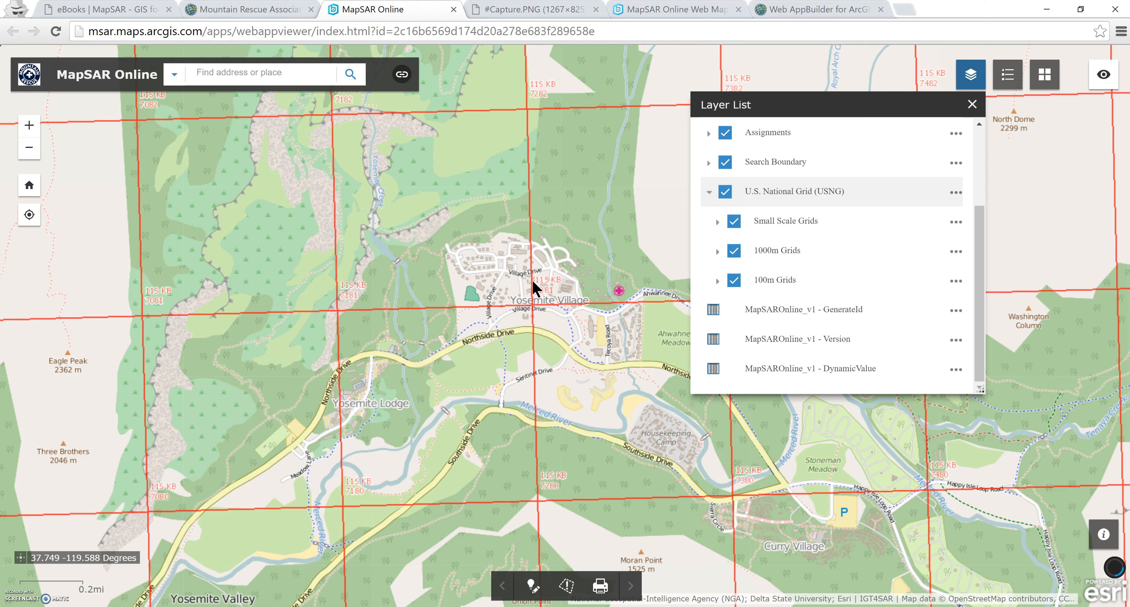
{"action": "left_click", "coordinate": [540, 241]}
Step: Hide the U.S. National Grid (USNG) layer, return to Yosemite Village and close the layer list
{"action": "left_click", "coordinate": [725, 192]}
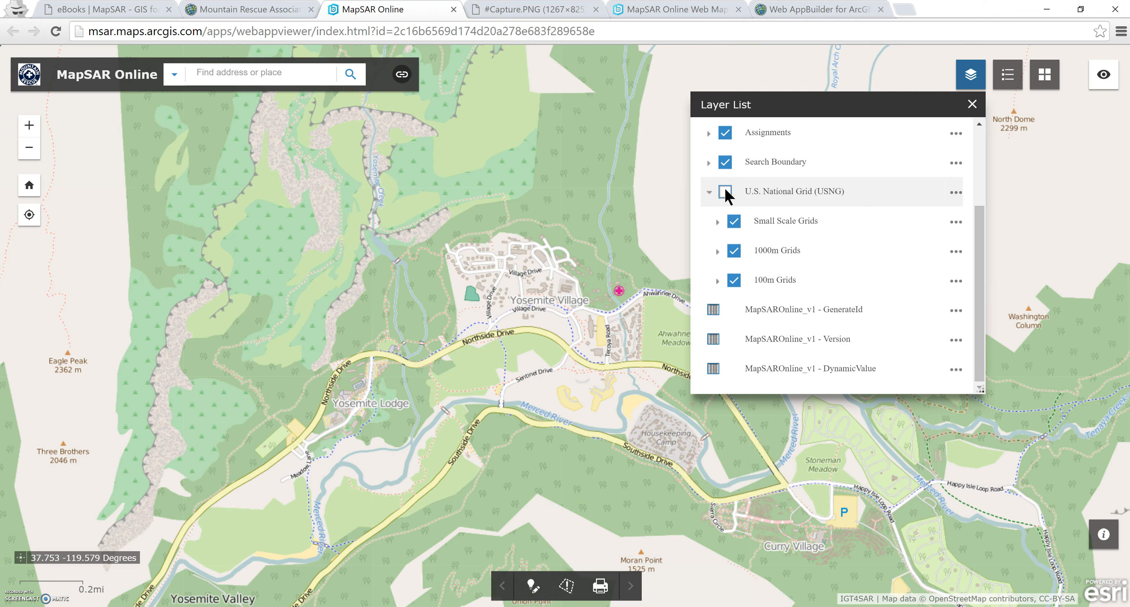
{"action": "left_click_drag", "start_coordinate": [465, 199], "coordinate": [628, 387]}
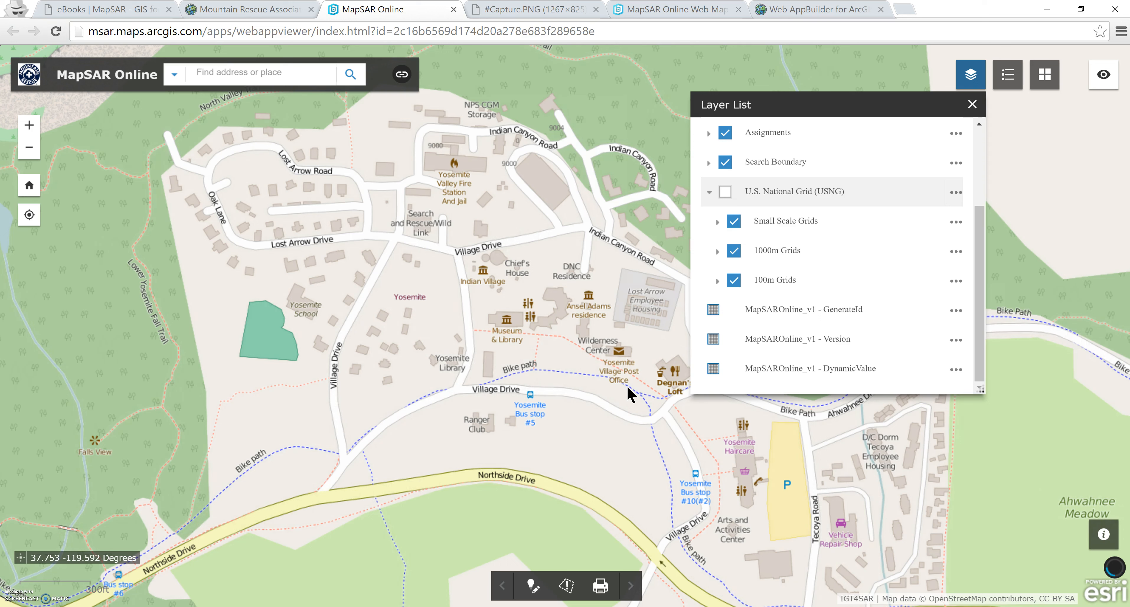
{"action": "left_click", "coordinate": [970, 106]}
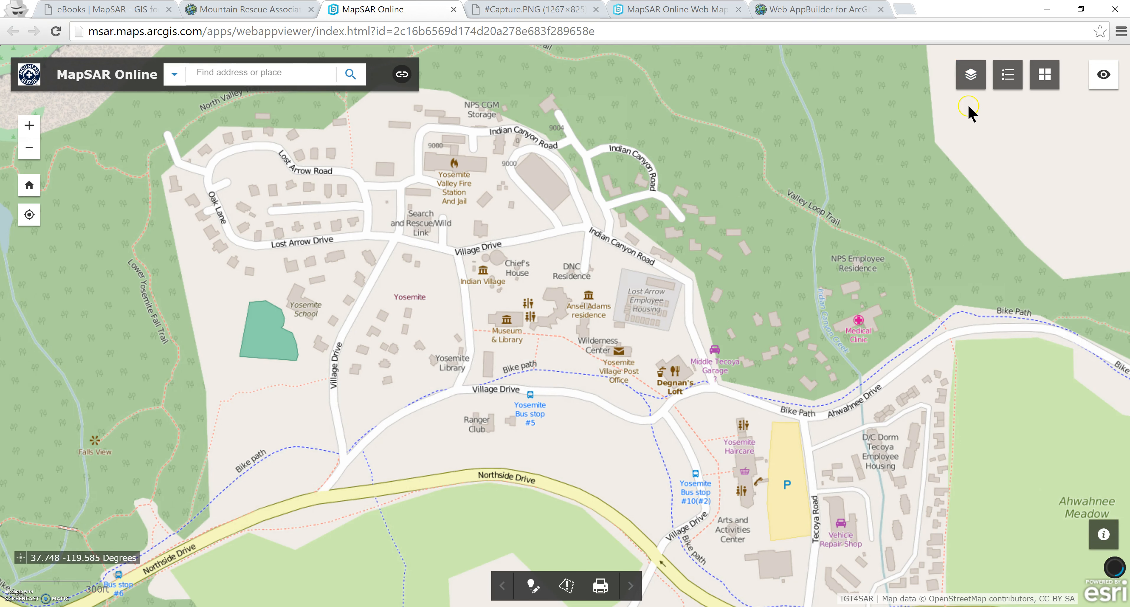
Step: Place an ICP asset point at the Search and Rescue building in Yosemite Village using the Smart Editor
{"action": "left_click", "coordinate": [534, 588]}
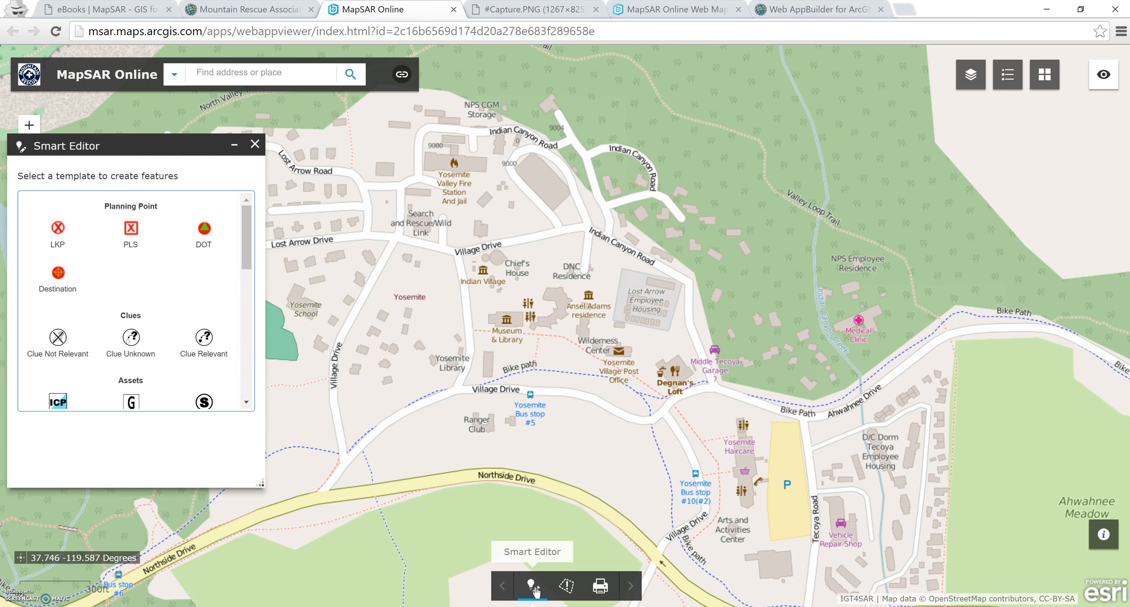
{"action": "left_click", "coordinate": [127, 232]}
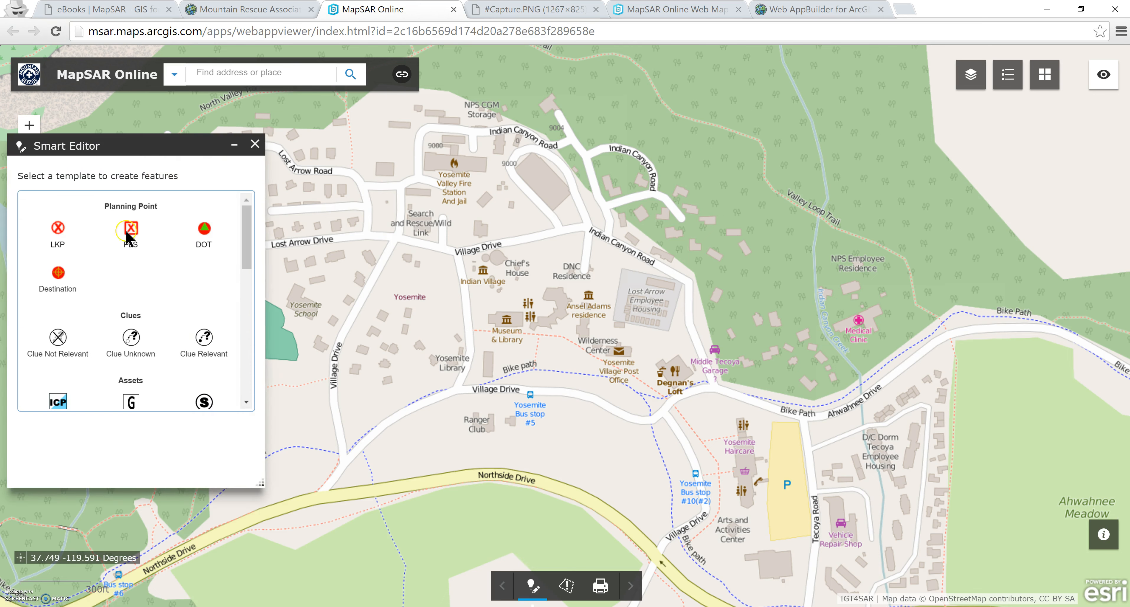
{"action": "scroll", "coordinate": [248, 237], "scroll_direction": "down", "scroll_amount": 3}
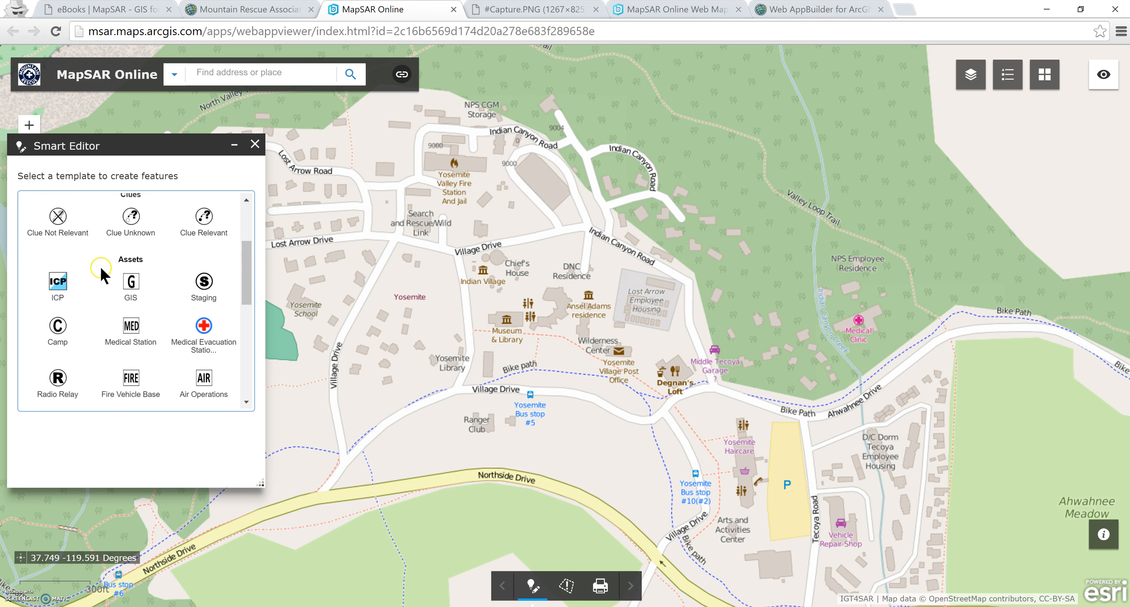
{"action": "left_click", "coordinate": [61, 283]}
{"action": "left_click", "coordinate": [424, 225]}
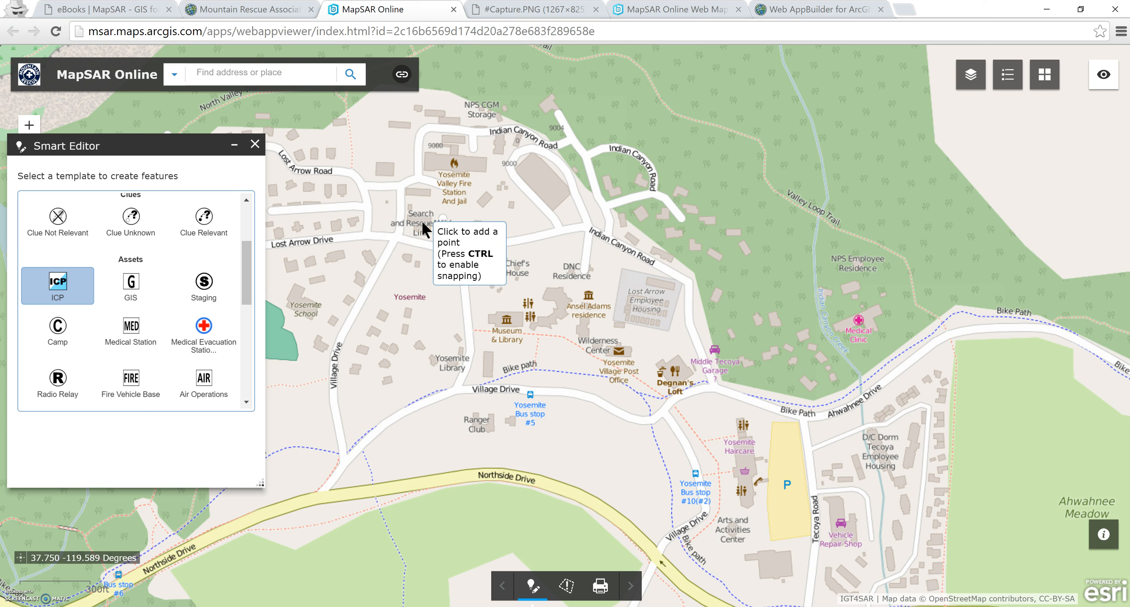
{"action": "left_click", "coordinate": [421, 220]}
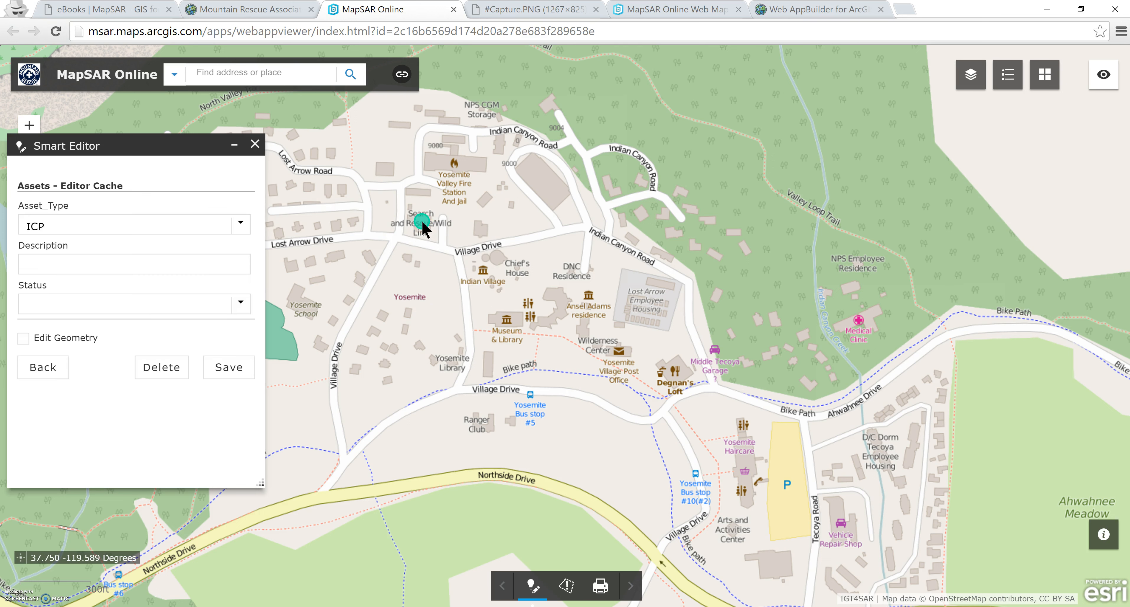
Step: Describe the ICP as "SAR Cache", set its status to Assigned and save the point
{"action": "left_click", "coordinate": [188, 266]}
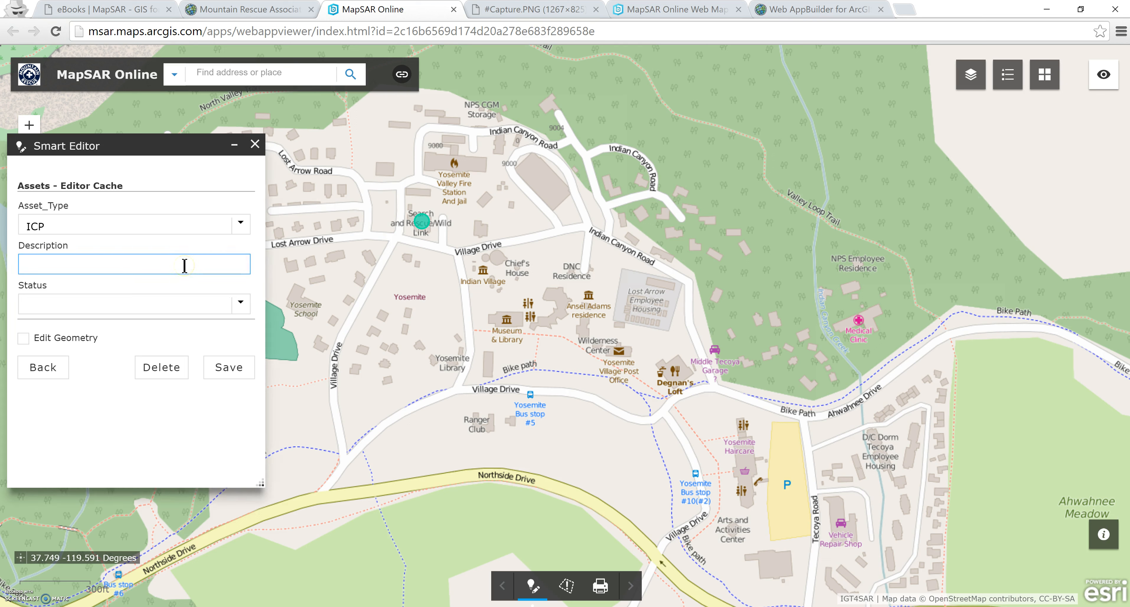
{"action": "type", "text": "SAR Cache"}
{"action": "left_click", "coordinate": [240, 303]}
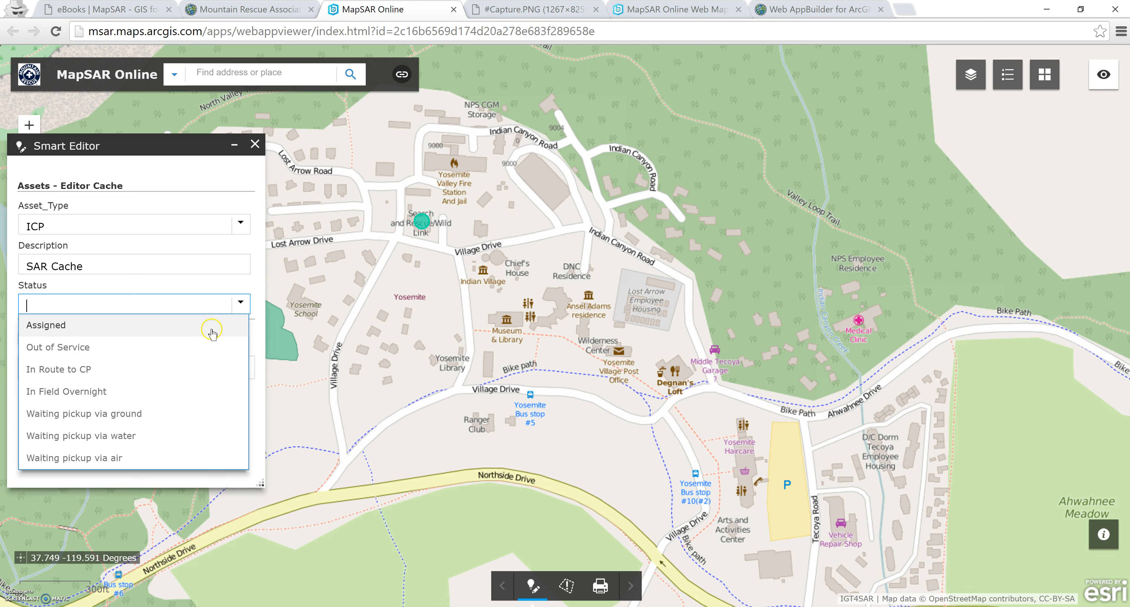
{"action": "left_click", "coordinate": [212, 327]}
{"action": "left_click", "coordinate": [226, 371]}
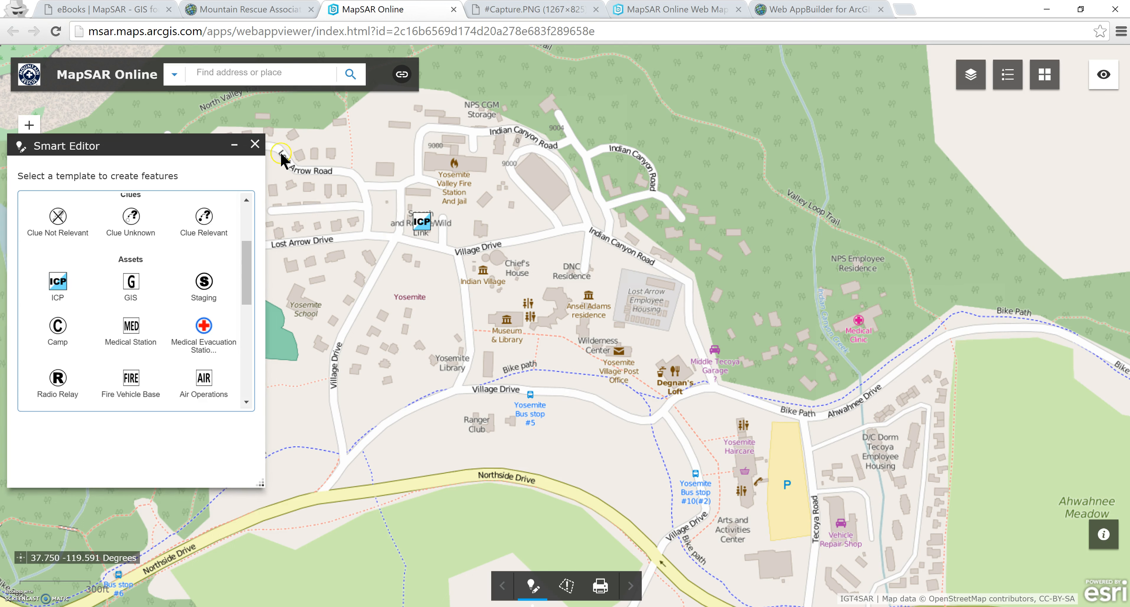
Step: Place a Helispot asset point in the northern part of Ahwahnee Meadow
{"action": "left_click_drag", "start_coordinate": [699, 413], "coordinate": [401, 267]}
{"action": "left_click_drag", "start_coordinate": [784, 371], "coordinate": [561, 291]}
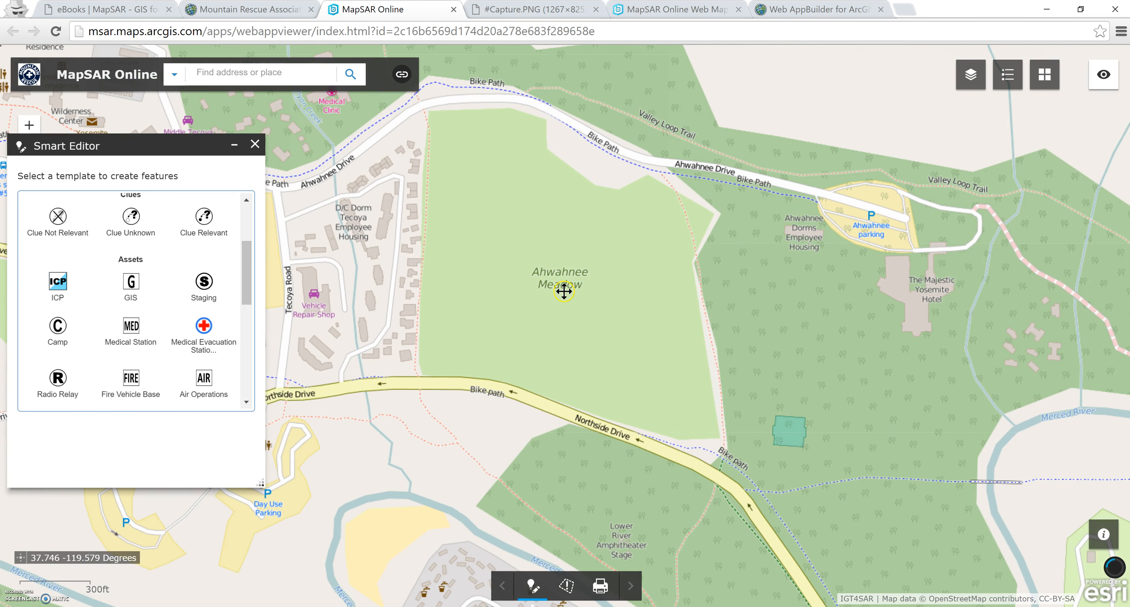
{"action": "left_click_drag", "start_coordinate": [251, 298], "coordinate": [253, 333]}
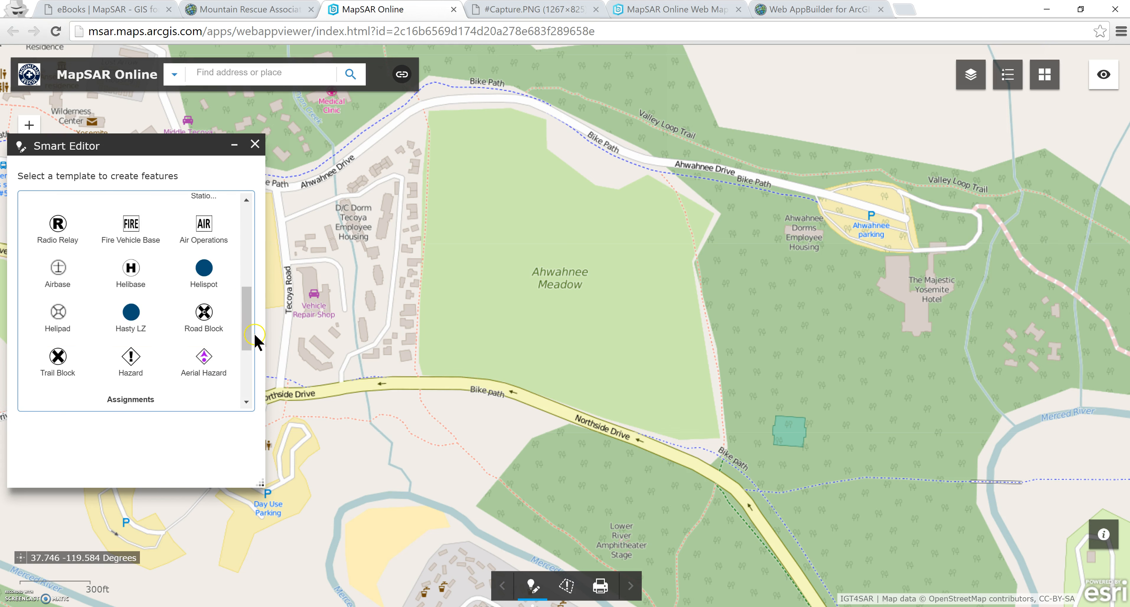
{"action": "left_click", "coordinate": [59, 316]}
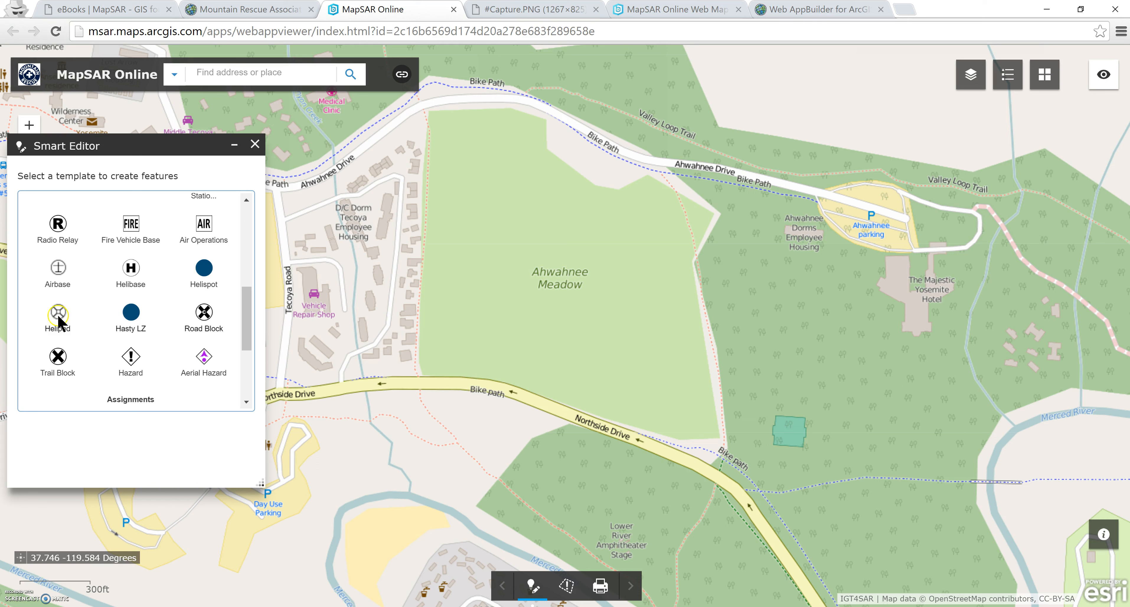
{"action": "left_click", "coordinate": [204, 271]}
{"action": "left_click", "coordinate": [130, 315]}
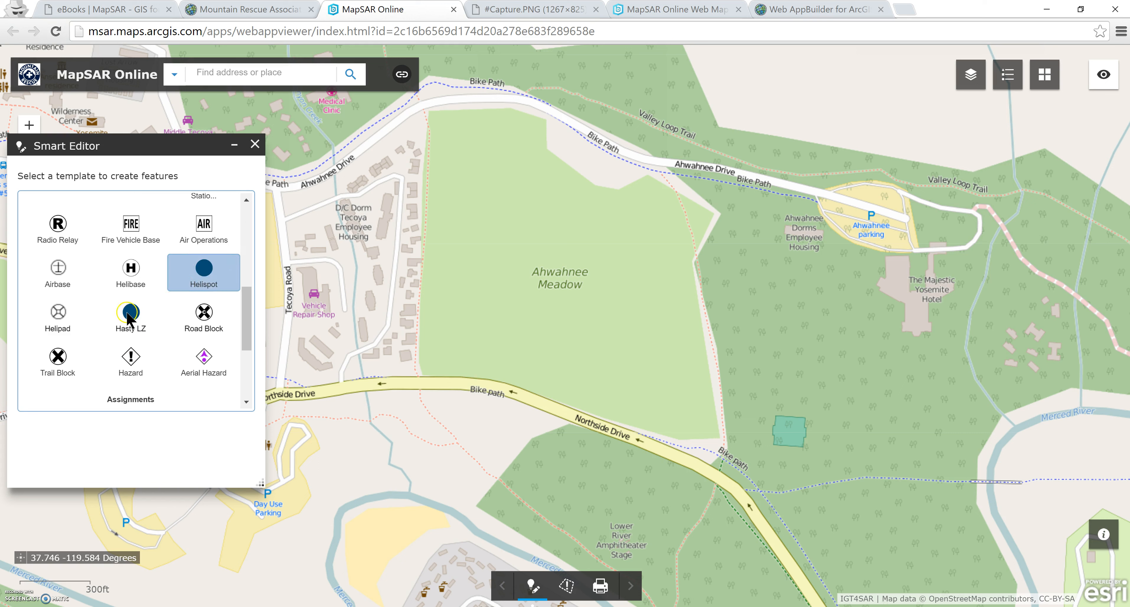
{"action": "left_click", "coordinate": [204, 265]}
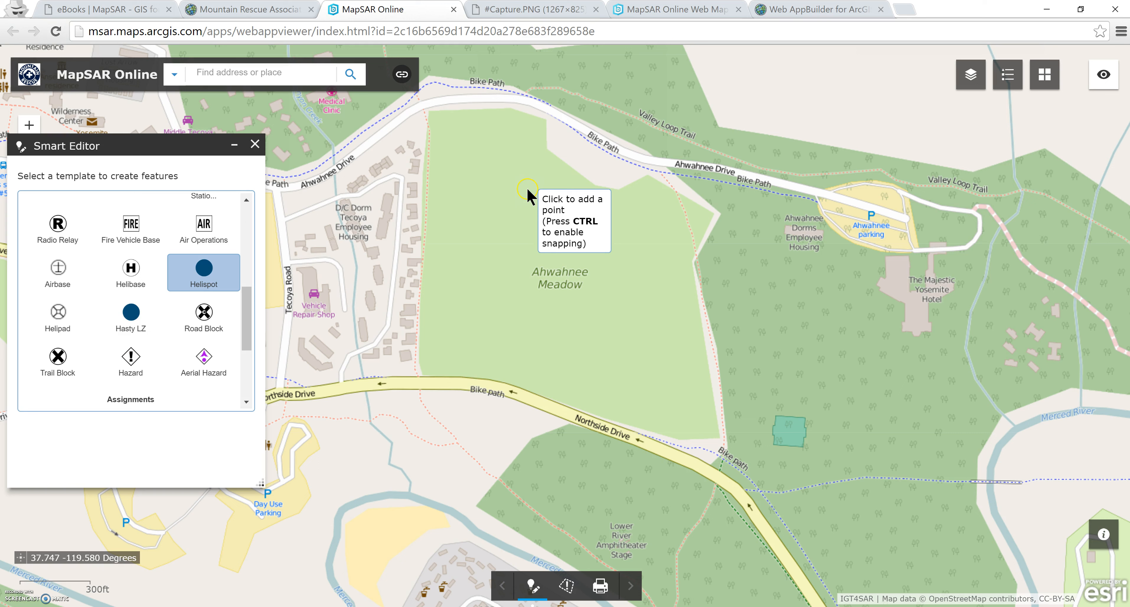
{"action": "left_click", "coordinate": [533, 181]}
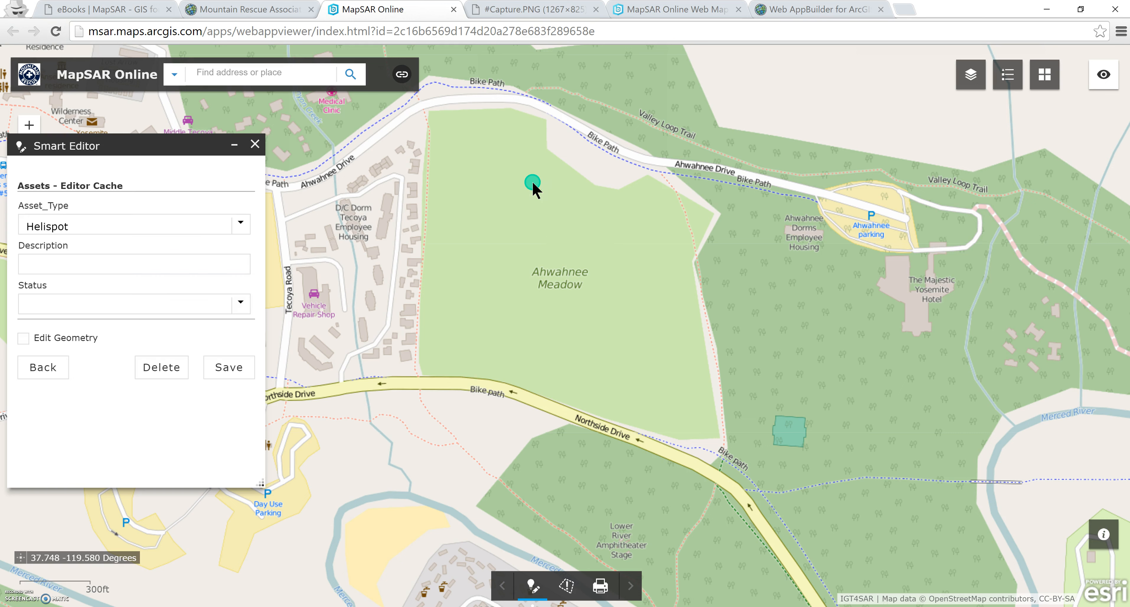
Step: Set the helispot's status to Assigned, enter the meadow's name as its description and save the point
{"action": "left_click", "coordinate": [237, 303]}
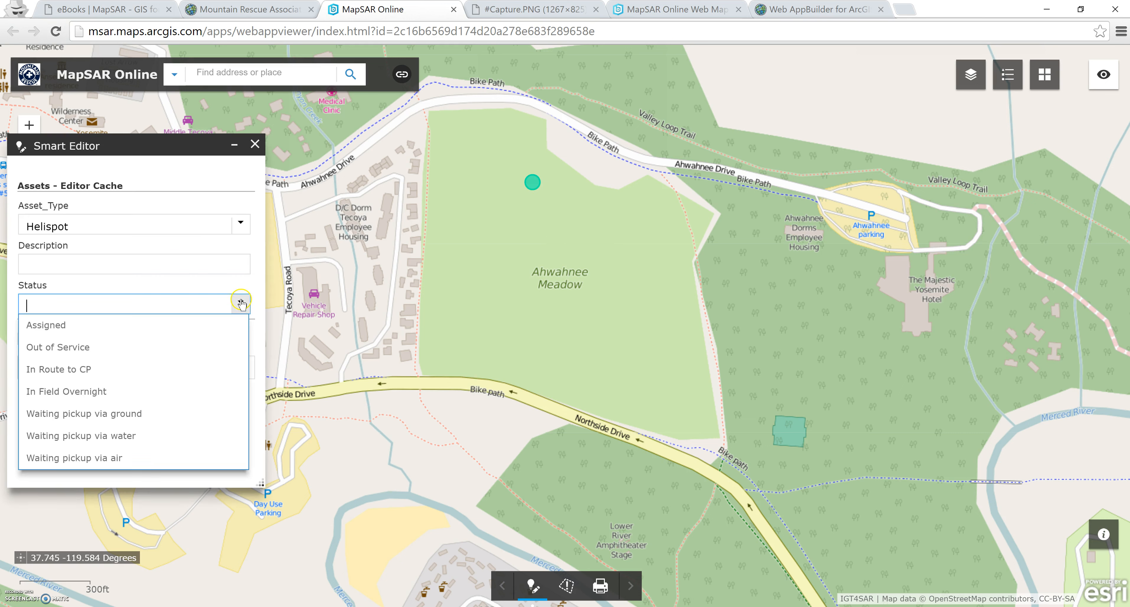
{"action": "left_click", "coordinate": [226, 326]}
{"action": "left_click", "coordinate": [207, 262]}
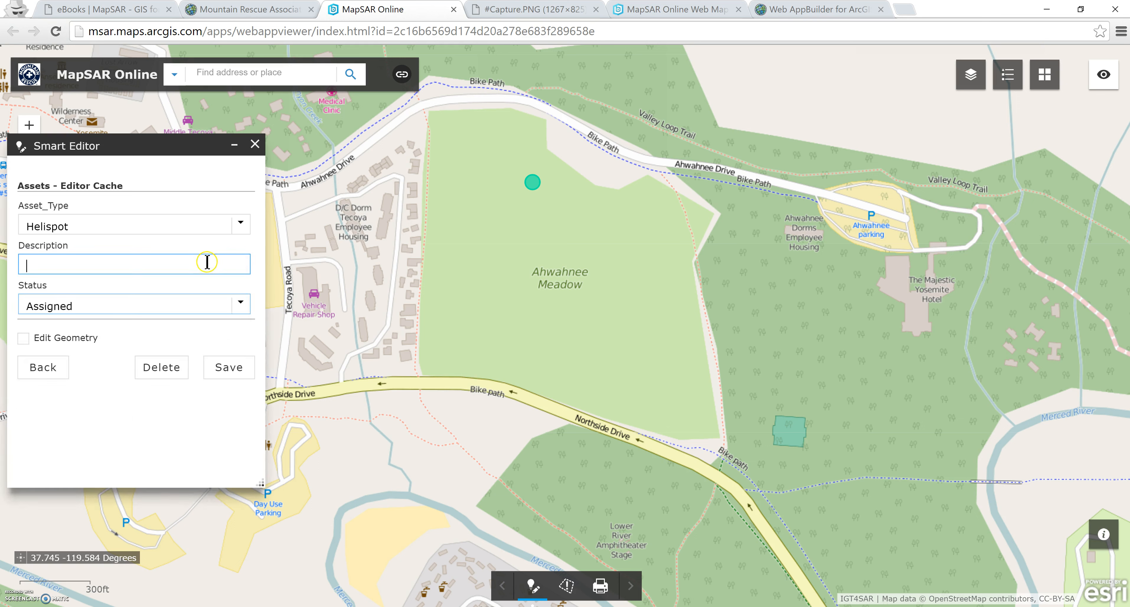
{"action": "type", "text": "Aw"}
{"action": "type", "text": "hwanee Me"}
{"action": "type", "text": "afo"}
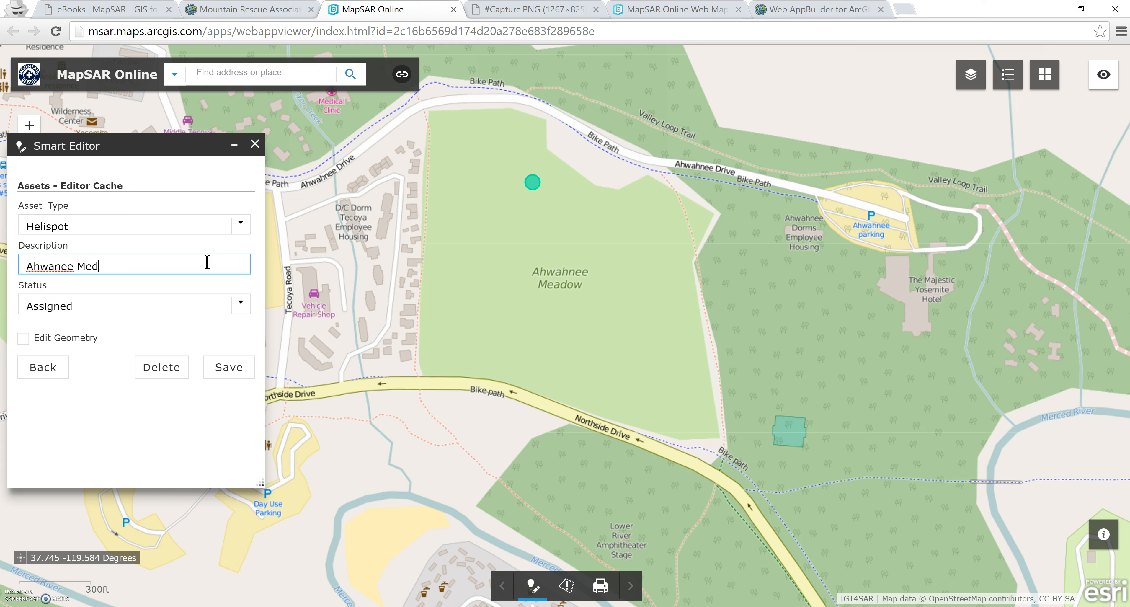
{"action": "left_click", "coordinate": [219, 372]}
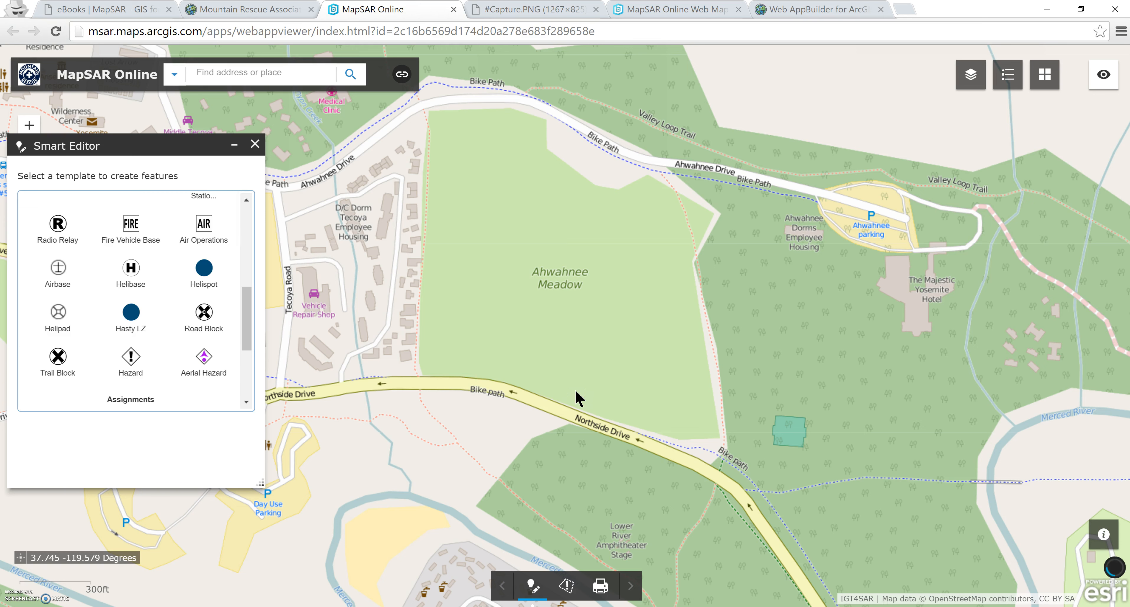
Step: Search for "Happy Isles", go to Happy Isles Nature Center on Happy Isle Loop Rd, and clear the search and its result
{"action": "left_click", "coordinate": [603, 450]}
{"action": "left_click_drag", "start_coordinate": [741, 527], "coordinate": [457, 252]}
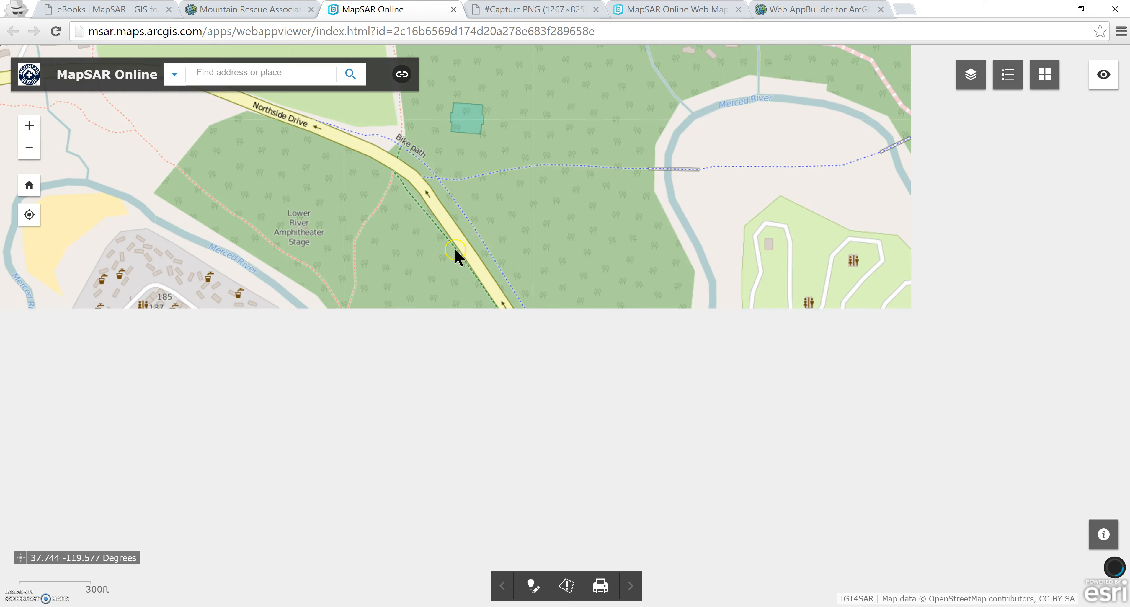
{"action": "left_click", "coordinate": [258, 75]}
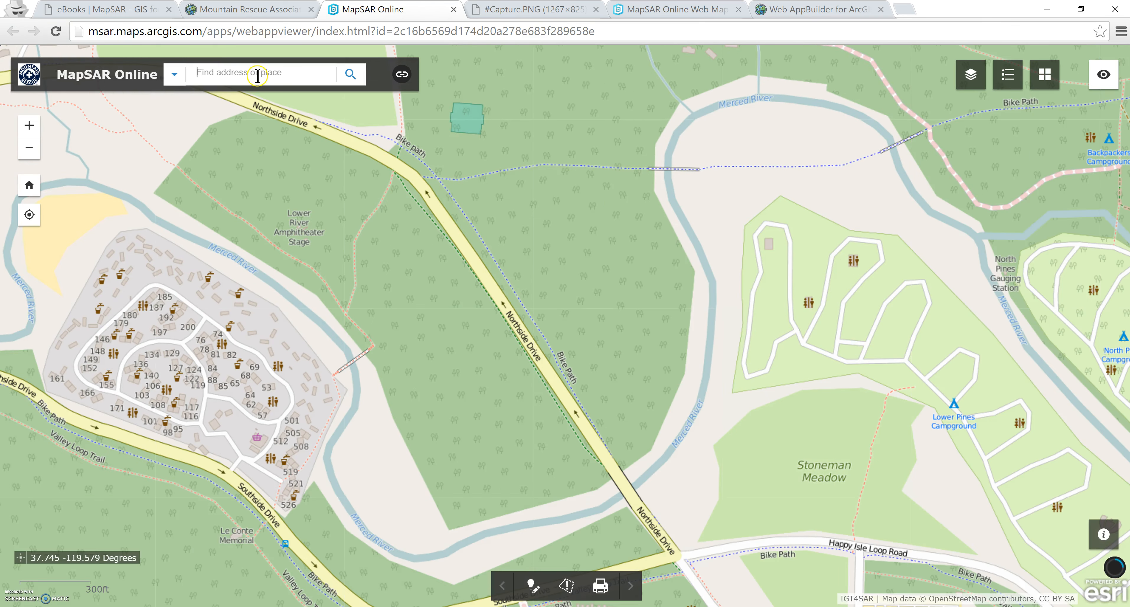
{"action": "type", "text": "Happy Isles"}
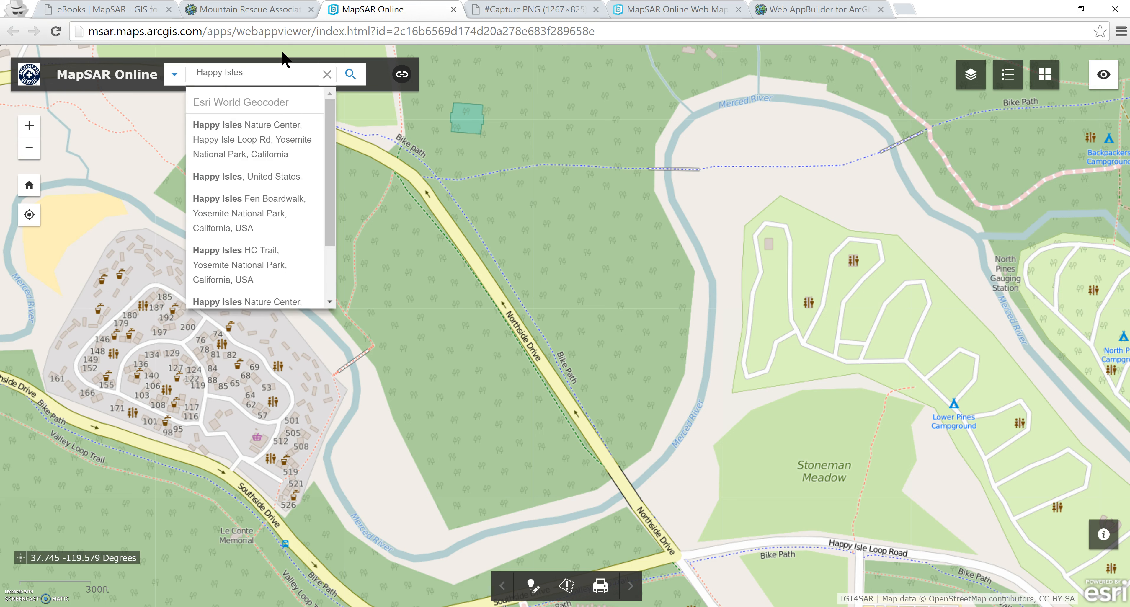
{"action": "left_click", "coordinate": [268, 141]}
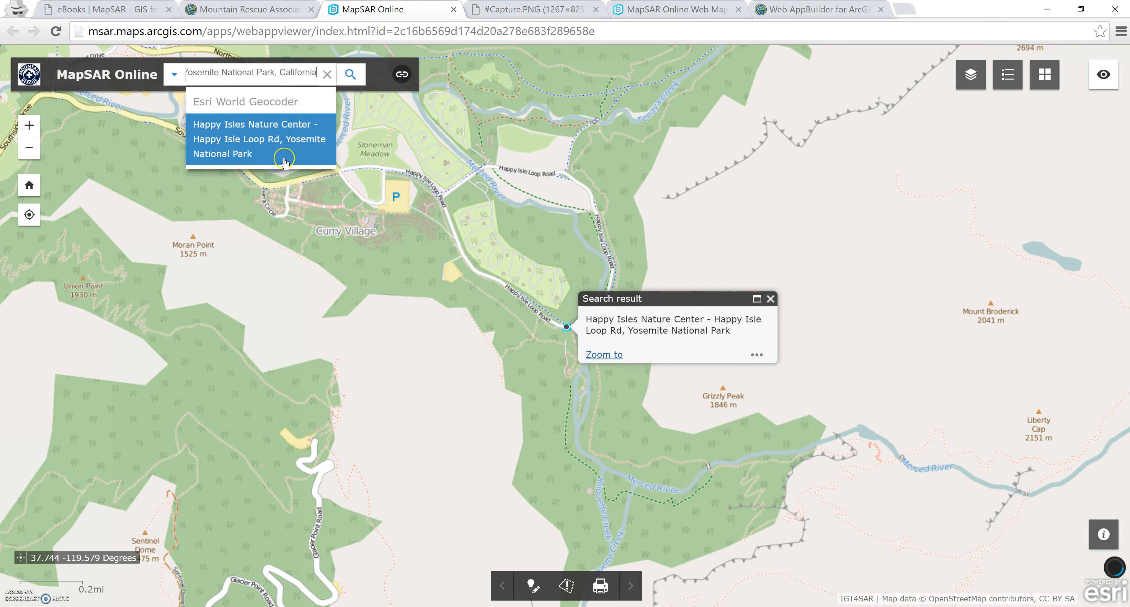
{"action": "left_click_drag", "start_coordinate": [528, 275], "coordinate": [643, 408]}
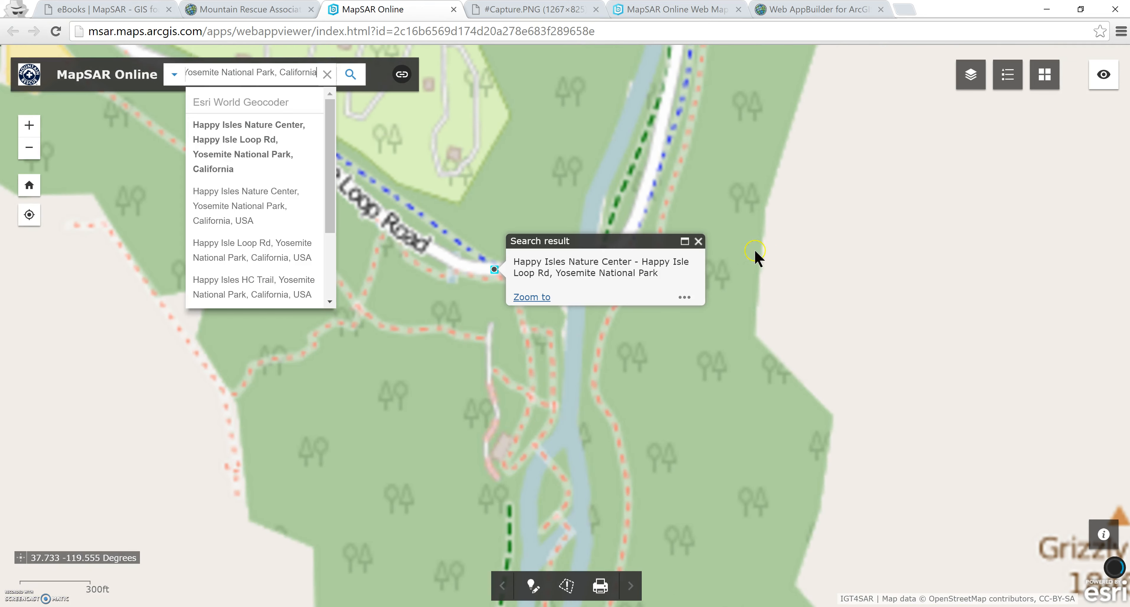
{"action": "left_click", "coordinate": [699, 240]}
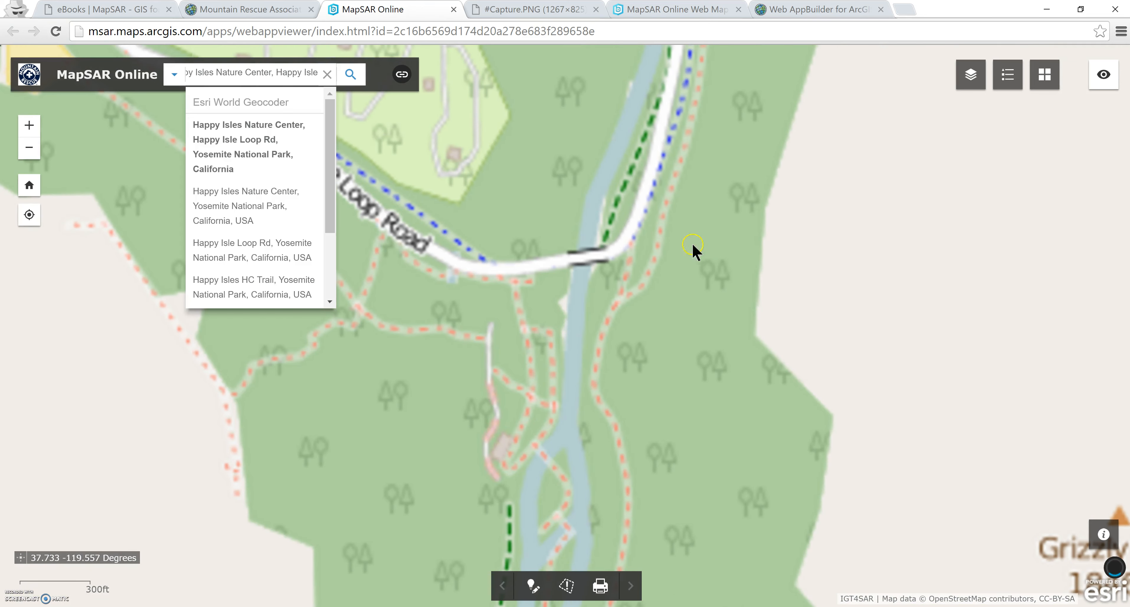
{"action": "left_click", "coordinate": [327, 74]}
Step: Place an LKP planning point on the trail just south of the Happy Isle Loop Road bend, east of the Merced River
{"action": "left_click", "coordinate": [532, 586]}
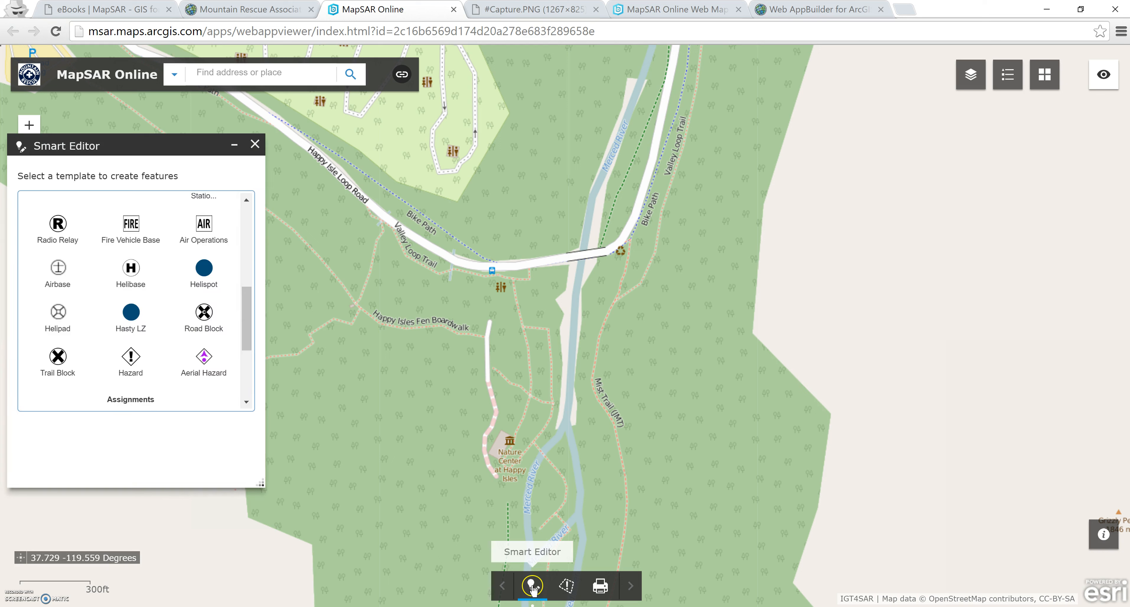
{"action": "left_click_drag", "start_coordinate": [248, 312], "coordinate": [248, 209]}
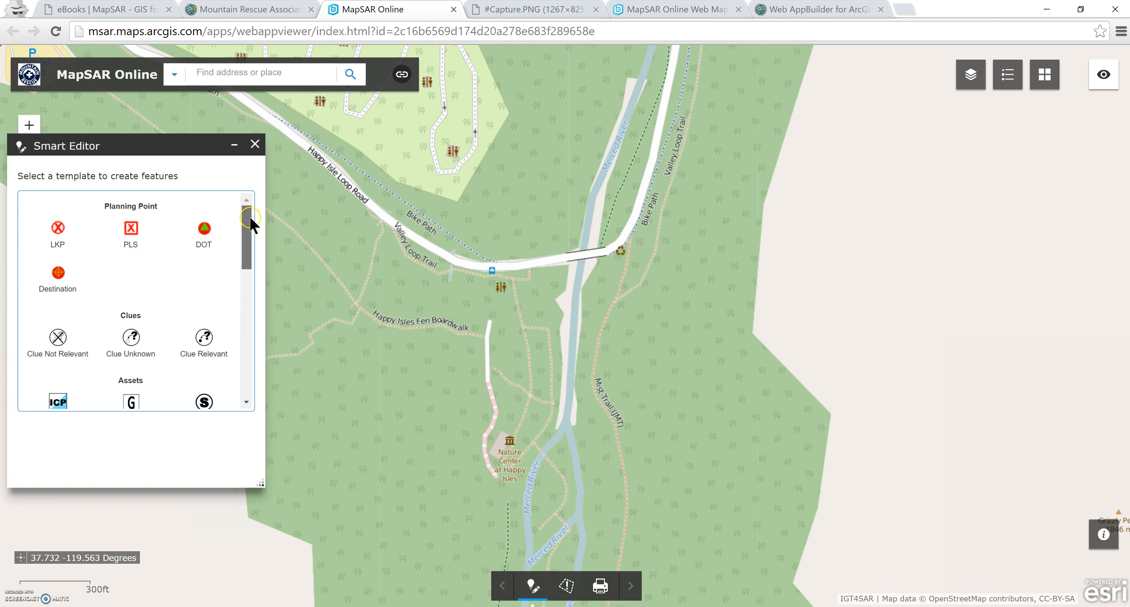
{"action": "left_click", "coordinate": [59, 232]}
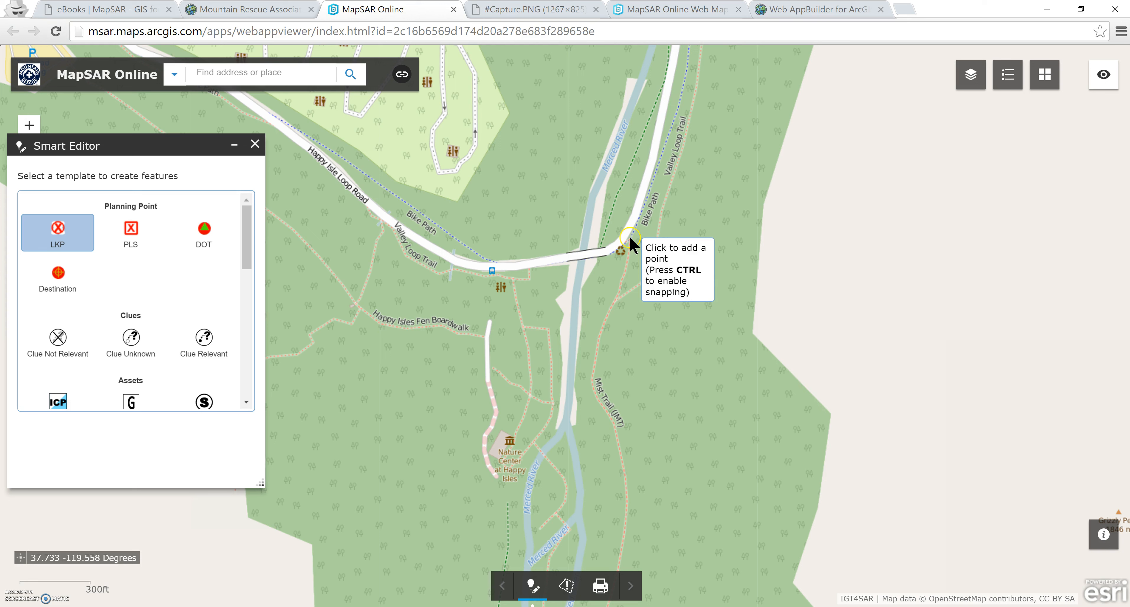
{"action": "left_click", "coordinate": [615, 296]}
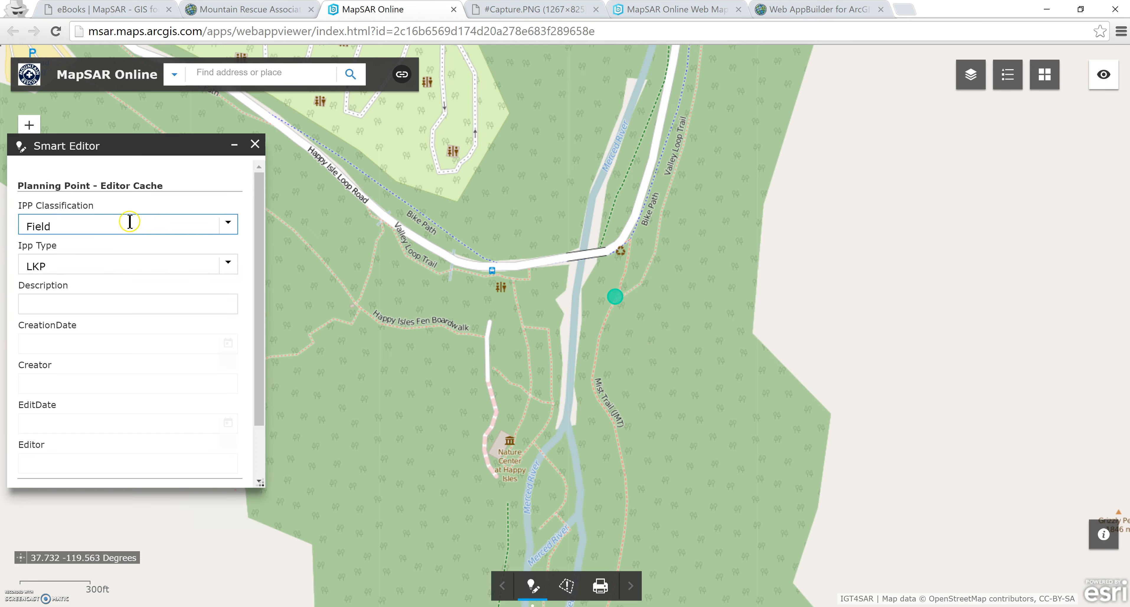
Step: Classify the LKP as Trailhead, describe it as "Last known point according to reporting party.", save it and close the Smart Editor
{"action": "left_click", "coordinate": [230, 224]}
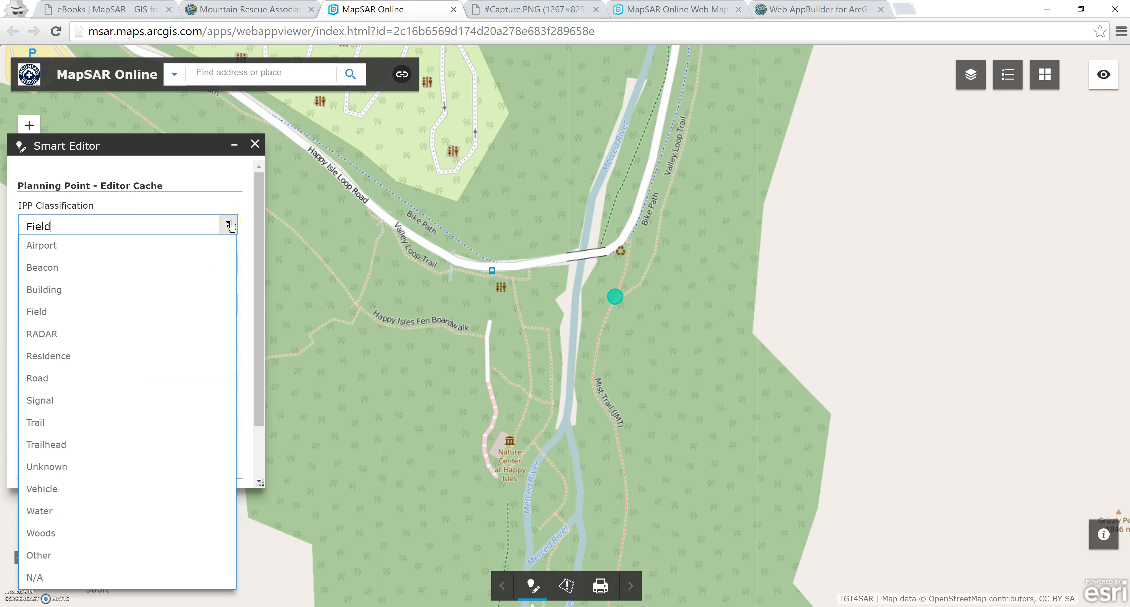
{"action": "left_click", "coordinate": [82, 452]}
{"action": "left_click", "coordinate": [81, 303]}
{"action": "type", "text": "Last known p"}
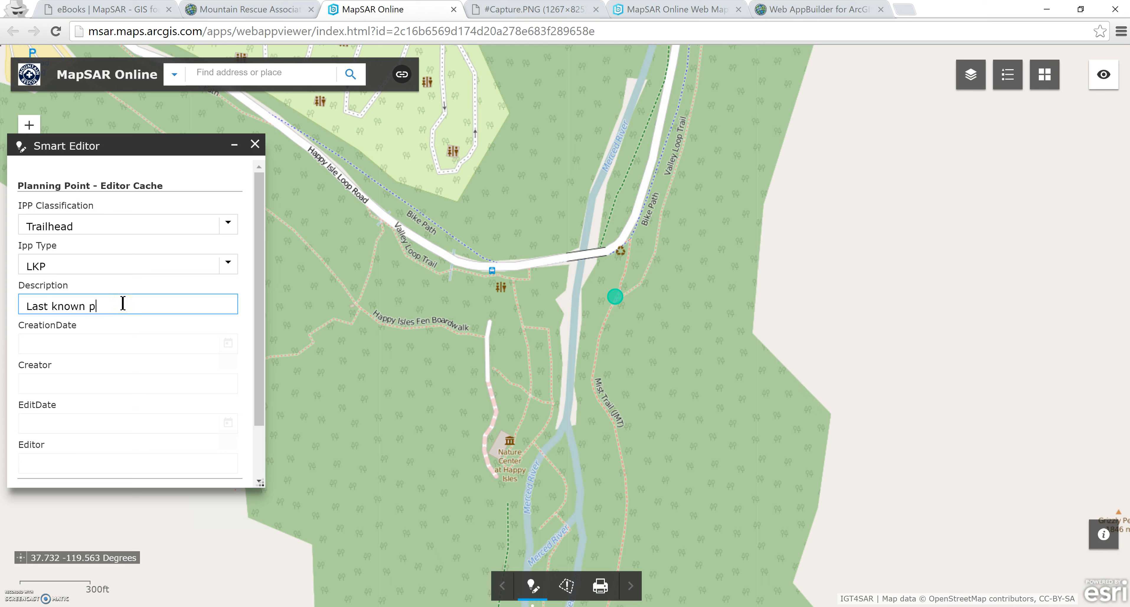
{"action": "type", "text": "oint accorsing"}
{"action": "key", "text": "BackSpace"}
{"action": "key", "text": "BackSpace"}
{"action": "key", "text": "BackSpace"}
{"action": "key", "text": "BackSpace"}
{"action": "type", "text": "reporting party."}
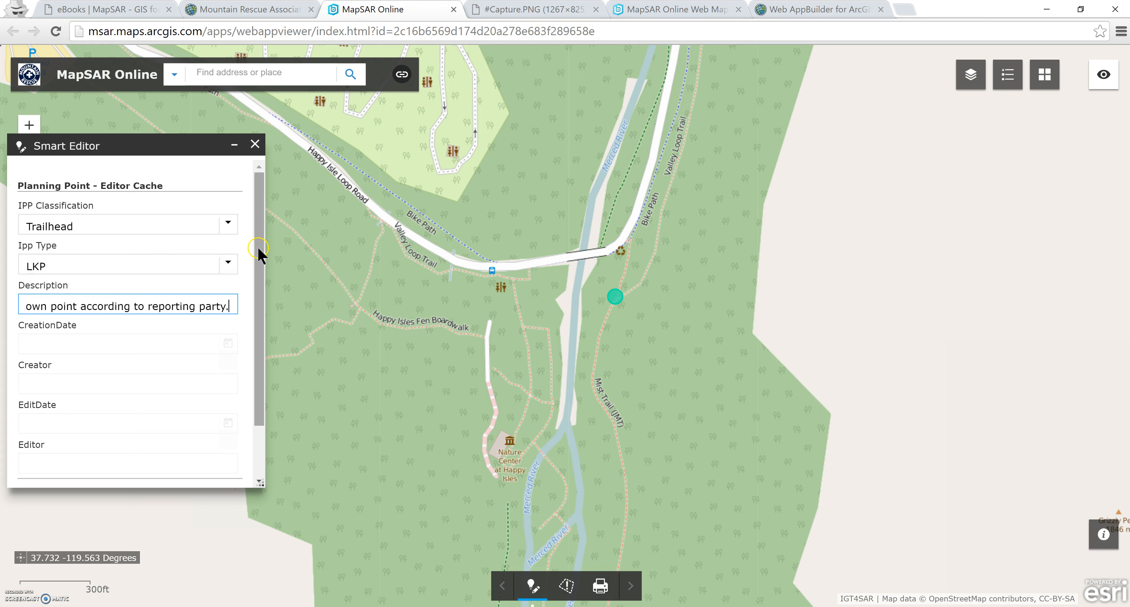
{"action": "left_click_drag", "start_coordinate": [259, 252], "coordinate": [260, 382]}
{"action": "left_click", "coordinate": [222, 464]}
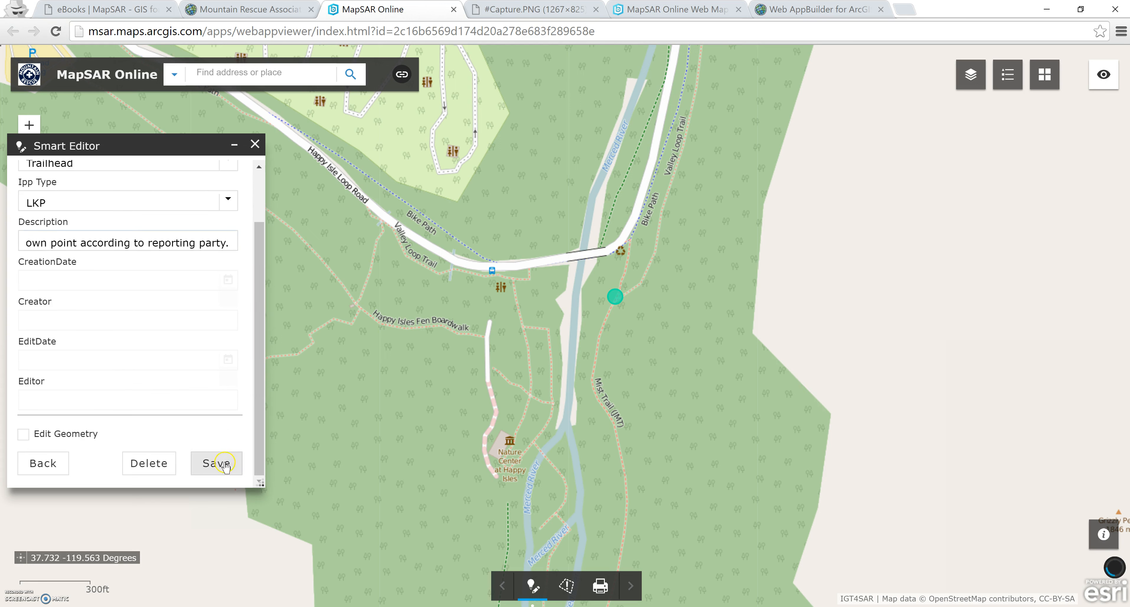
{"action": "left_click", "coordinate": [255, 145]}
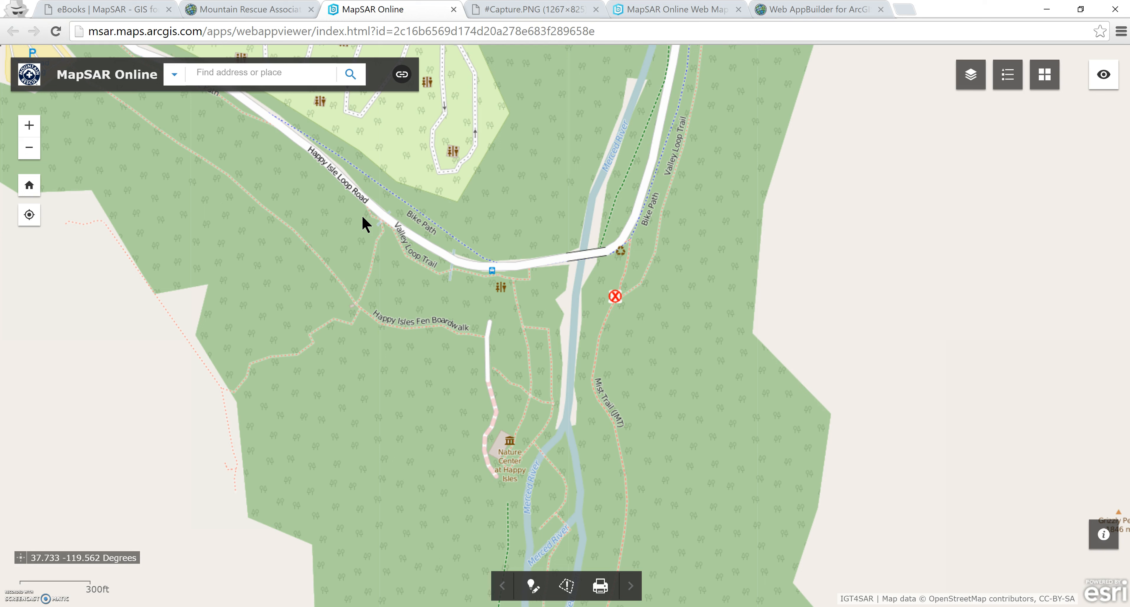
{"action": "left_click", "coordinate": [612, 292]}
{"action": "scroll", "coordinate": [601, 294], "scroll_direction": "down", "scroll_amount": 1}
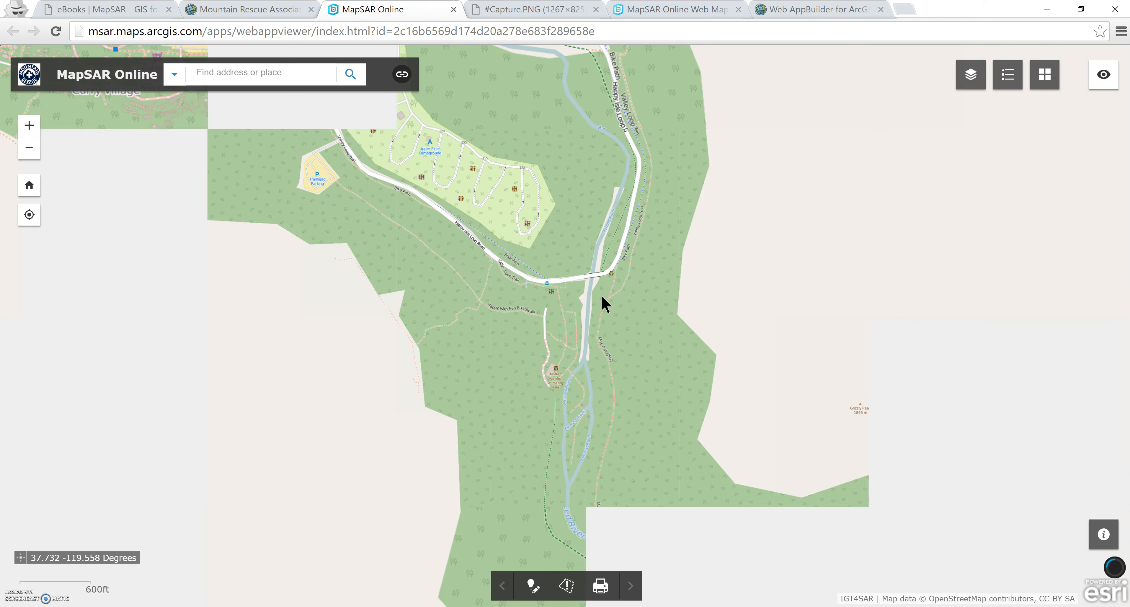
{"action": "left_click", "coordinate": [693, 287]}
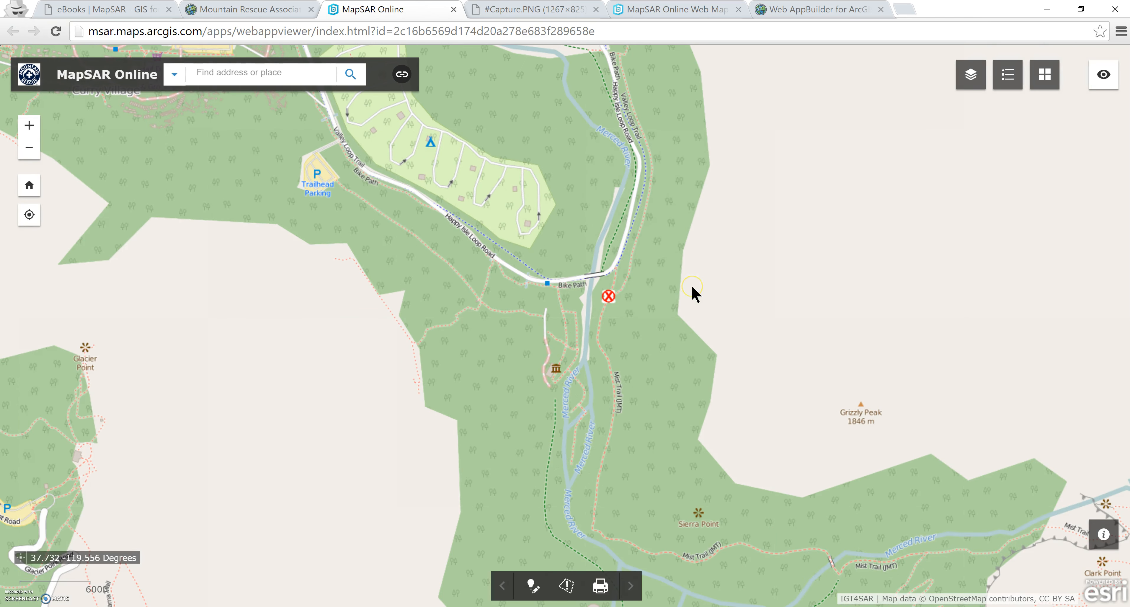
Step: Switch the basemap to USA Topo Maps
{"action": "left_click", "coordinate": [1044, 79]}
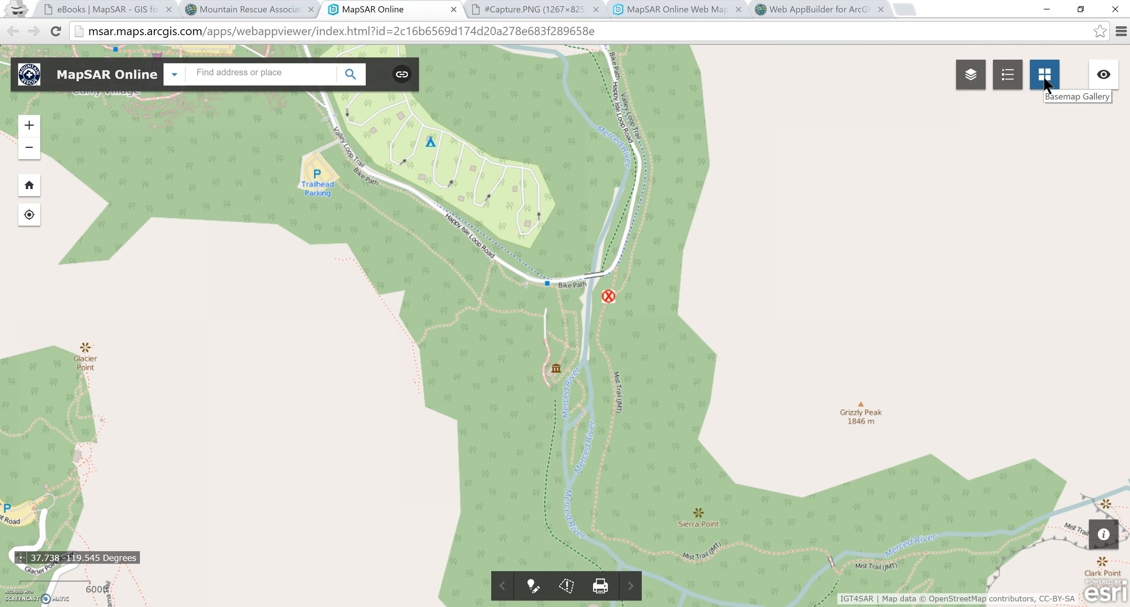
{"action": "left_click_drag", "start_coordinate": [1054, 189], "coordinate": [1056, 246]}
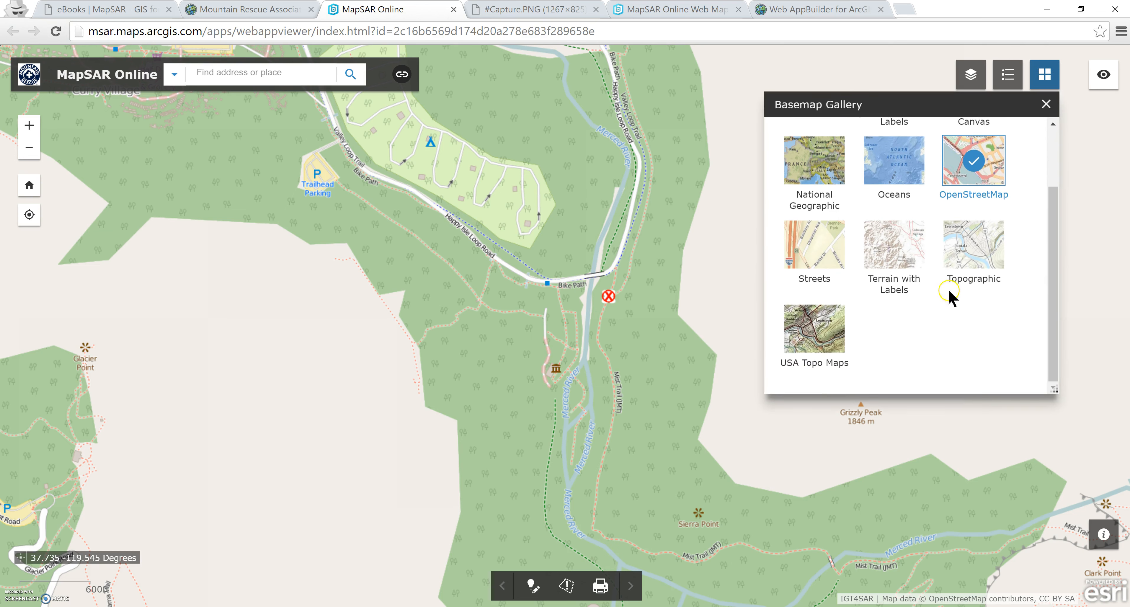
{"action": "left_click", "coordinate": [810, 331]}
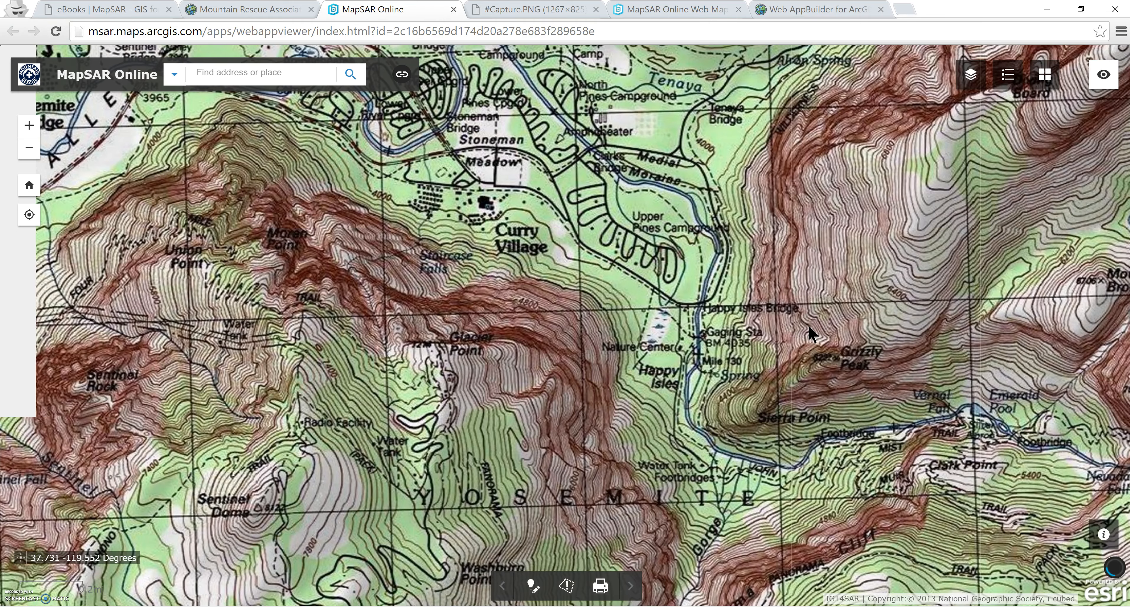
Step: Locate a point incident on the LKP in Situation Awareness and set its buffer distance to 2.5 miles
{"action": "left_click", "coordinate": [690, 397]}
{"action": "left_click_drag", "start_coordinate": [763, 374], "coordinate": [675, 288]}
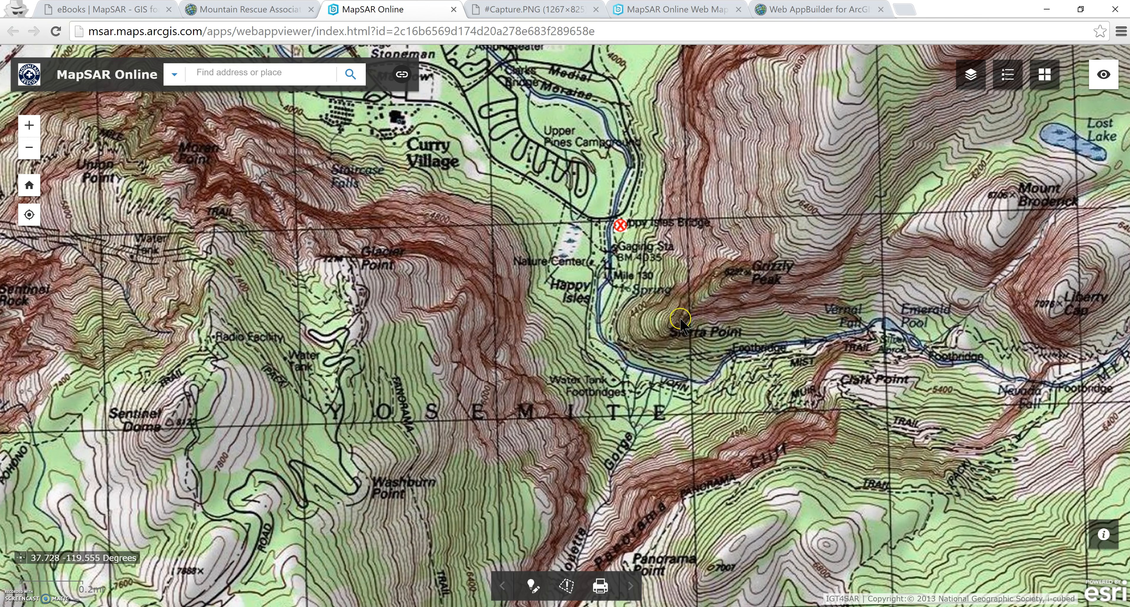
{"action": "left_click_drag", "start_coordinate": [831, 341], "coordinate": [723, 298]}
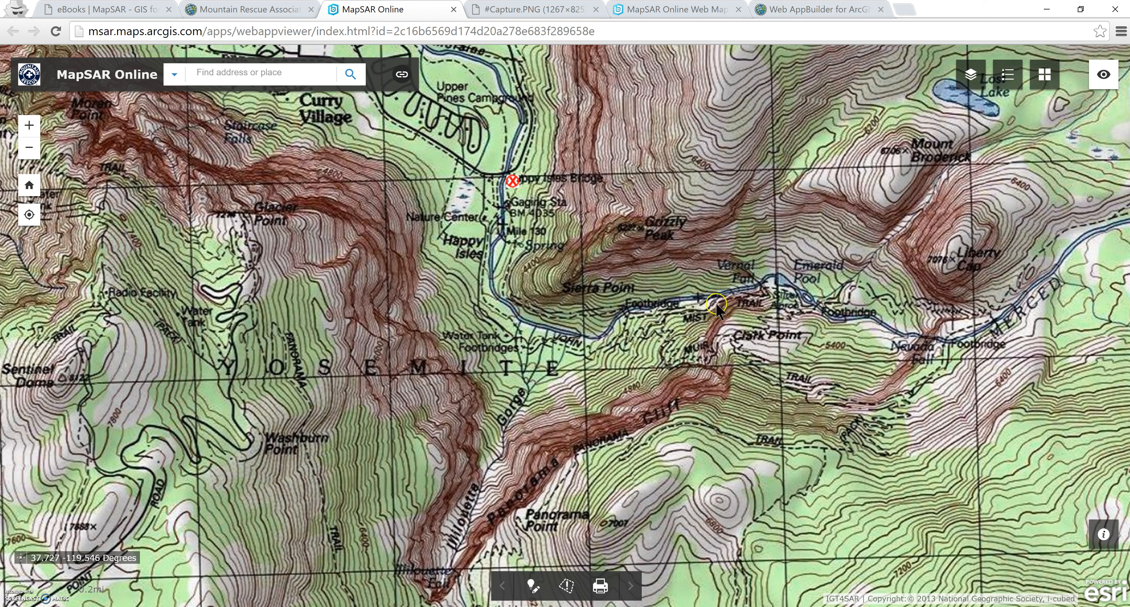
{"action": "left_click", "coordinate": [568, 587]}
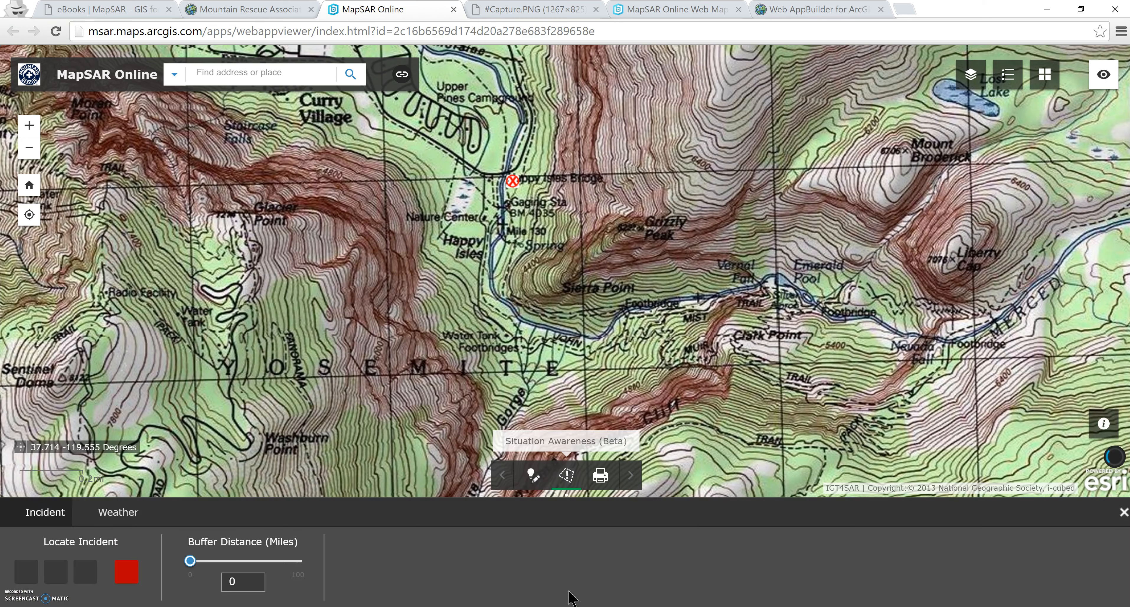
{"action": "left_click", "coordinate": [25, 573]}
{"action": "left_click", "coordinate": [25, 574]}
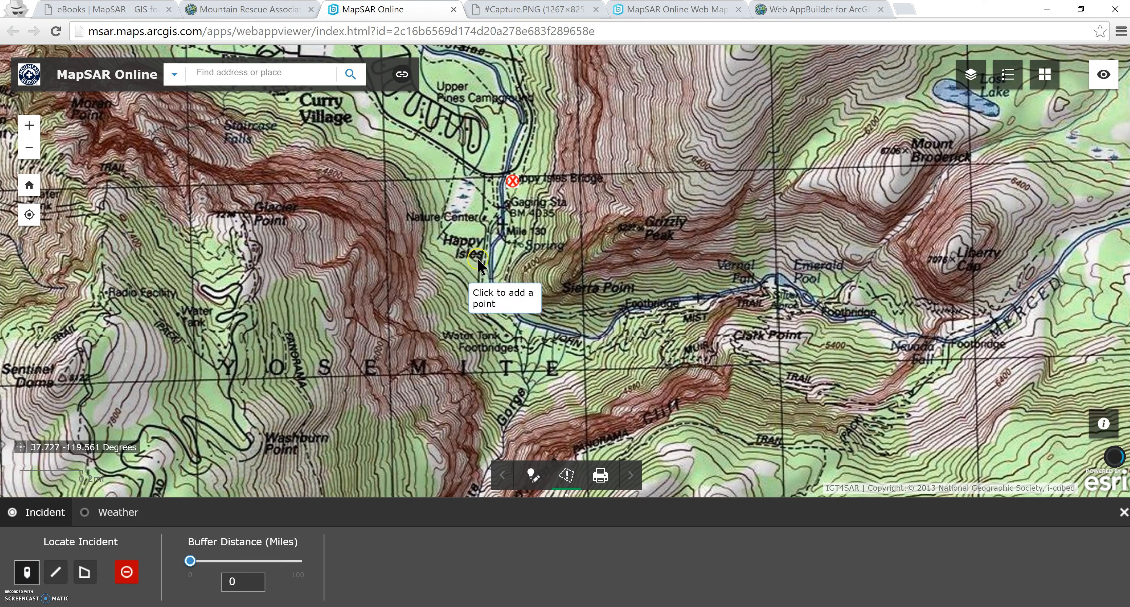
{"action": "left_click", "coordinate": [513, 182]}
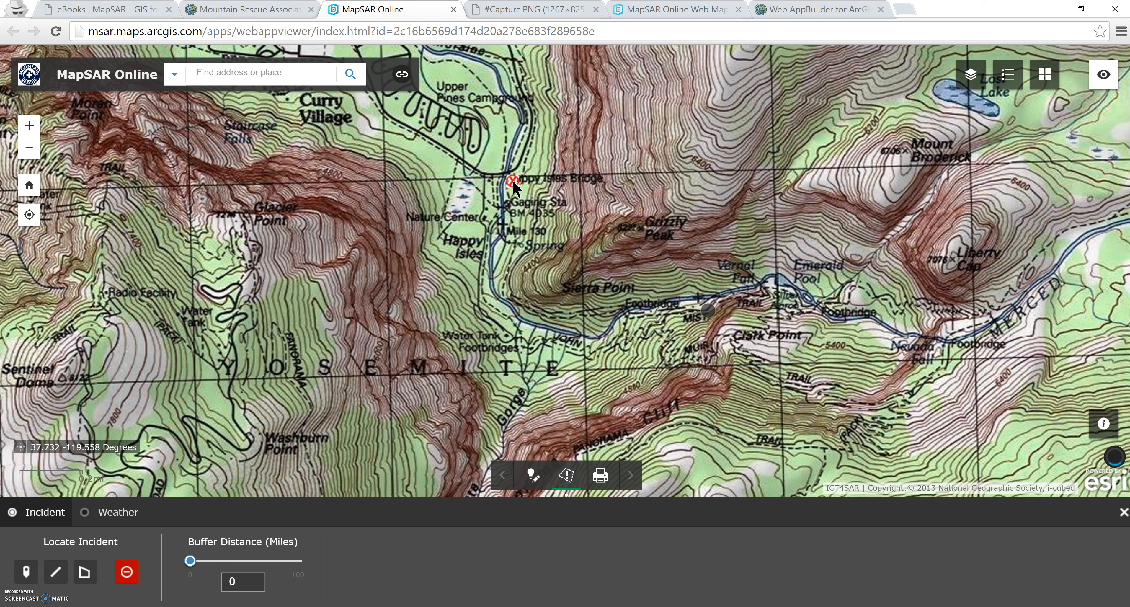
{"action": "left_click_drag", "start_coordinate": [243, 580], "coordinate": [203, 573]}
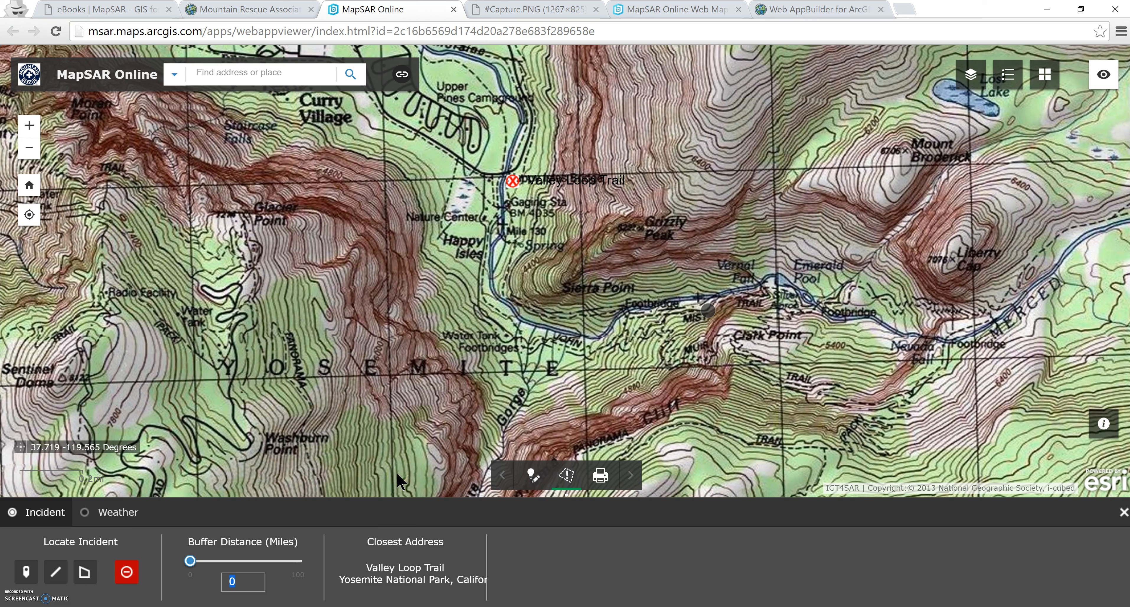
{"action": "type", "text": "2.5"}
{"action": "key", "text": "Return"}
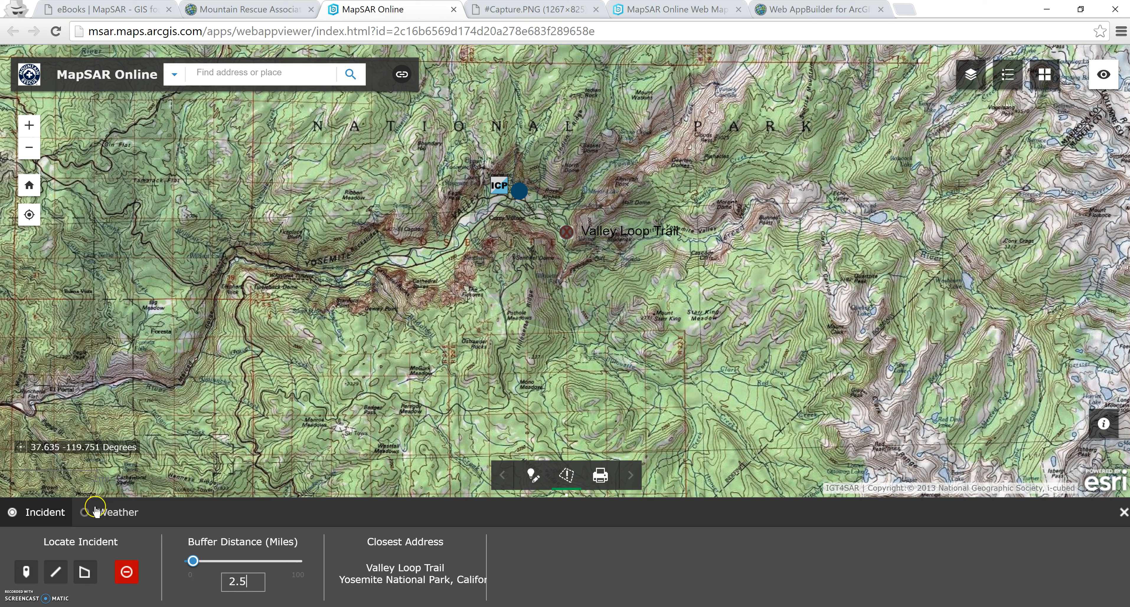
Step: Check the weather forecast for the incident, then clear the incident and close Situation Awareness
{"action": "left_click", "coordinate": [85, 513]}
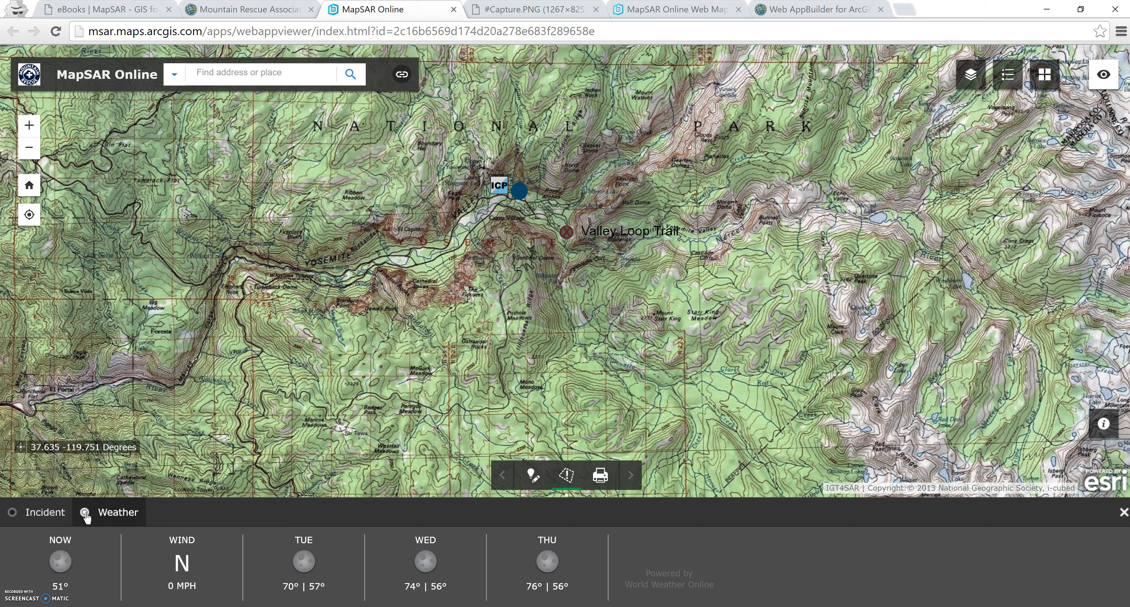
{"action": "left_click", "coordinate": [31, 517]}
{"action": "left_click", "coordinate": [31, 517]}
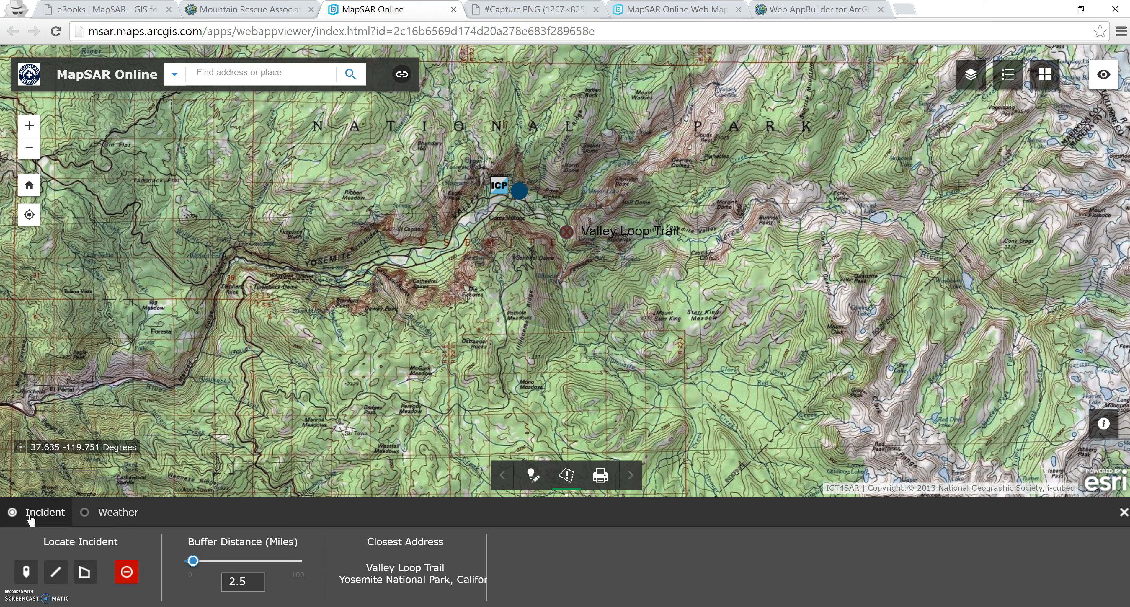
{"action": "left_click", "coordinate": [127, 573]}
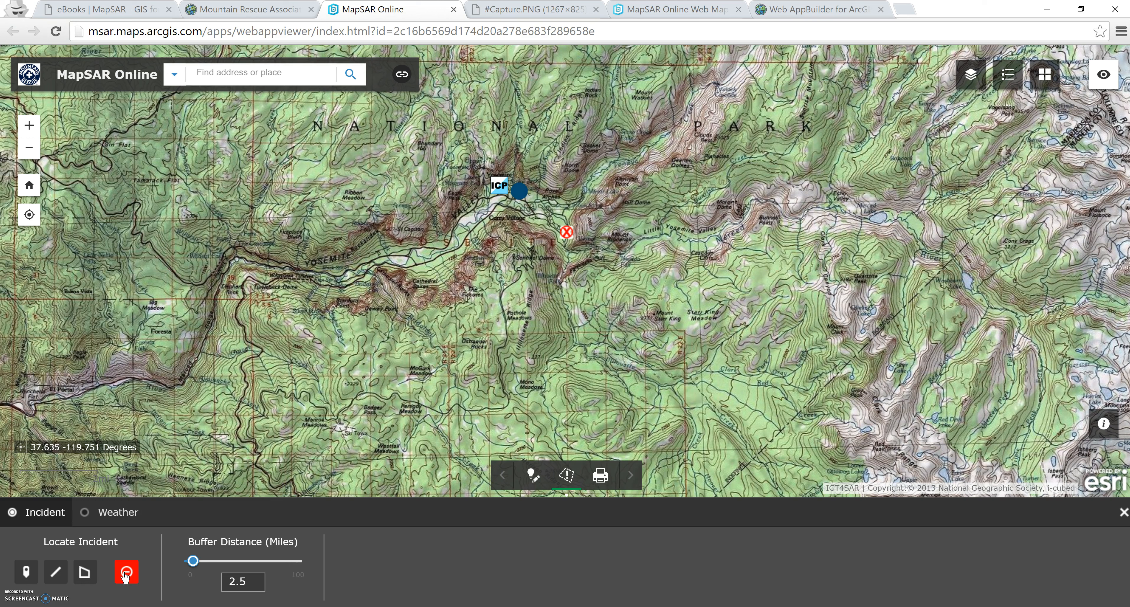
{"action": "left_click", "coordinate": [1123, 513]}
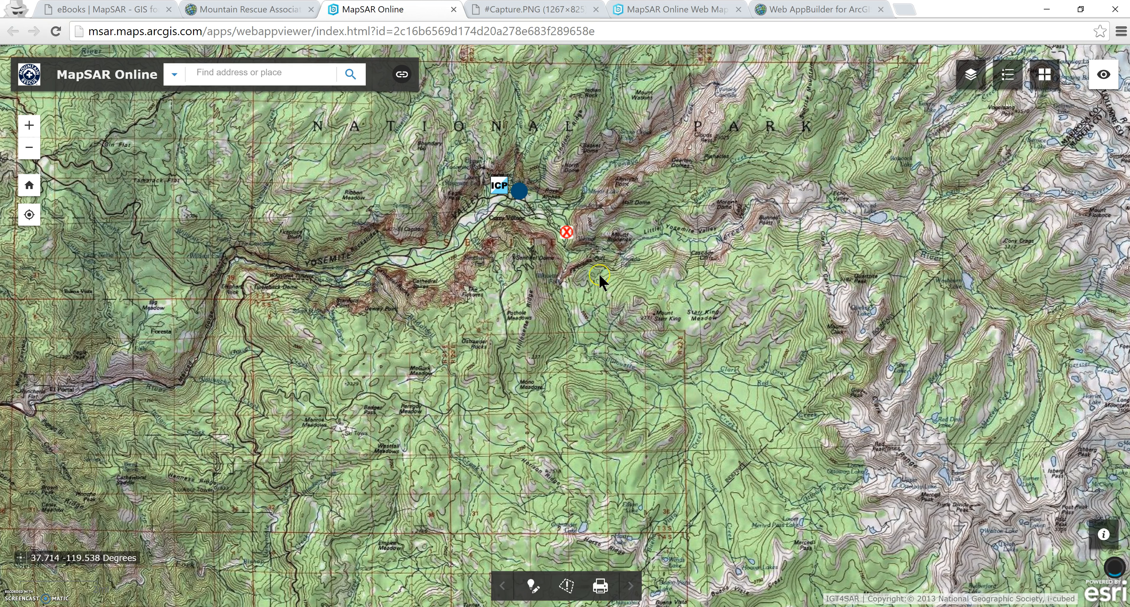
Step: Draw a Not Assigned assignment polygon as a narrow corridor from the LKP along the Merced River, past Vernal Fall to just east of Nevada Fall
{"action": "left_click_drag", "start_coordinate": [533, 194], "coordinate": [628, 302]}
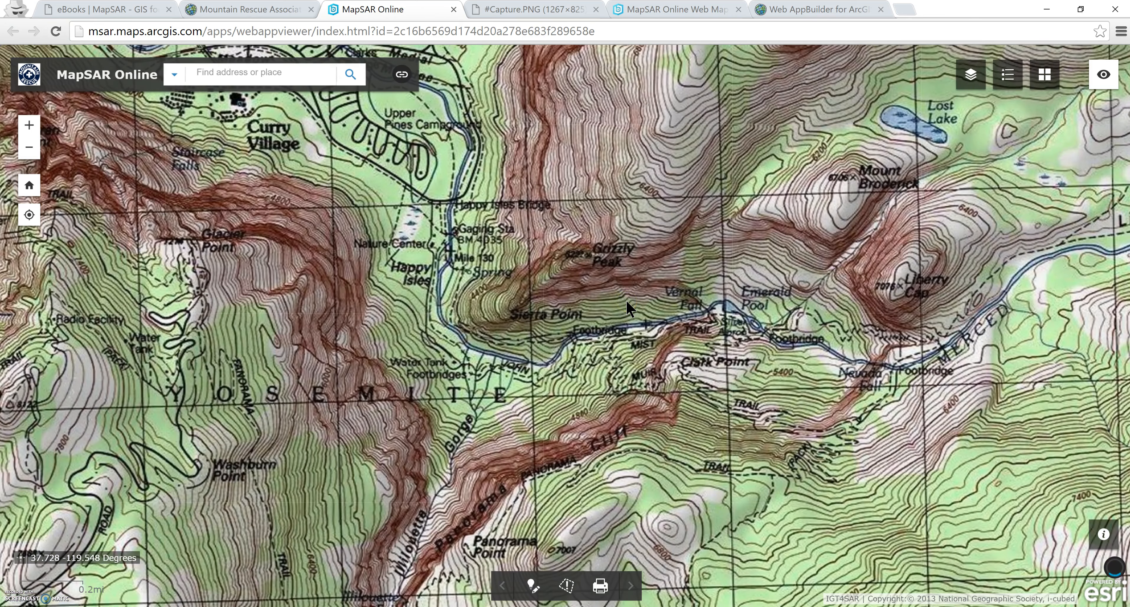
{"action": "left_click", "coordinate": [623, 303]}
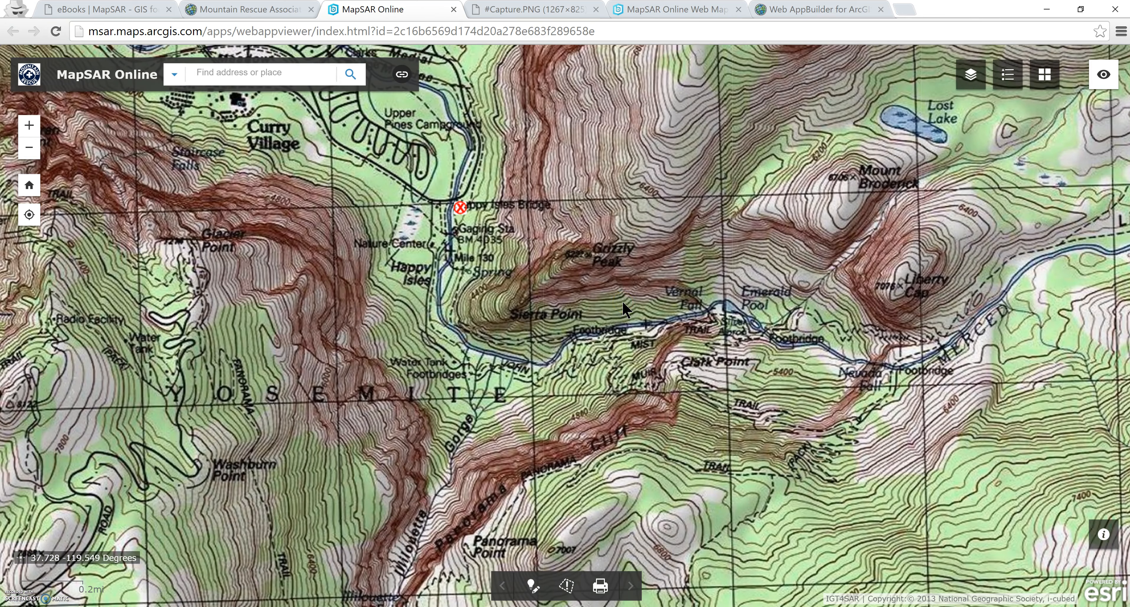
{"action": "left_click", "coordinate": [529, 586]}
{"action": "left_click", "coordinate": [248, 244]}
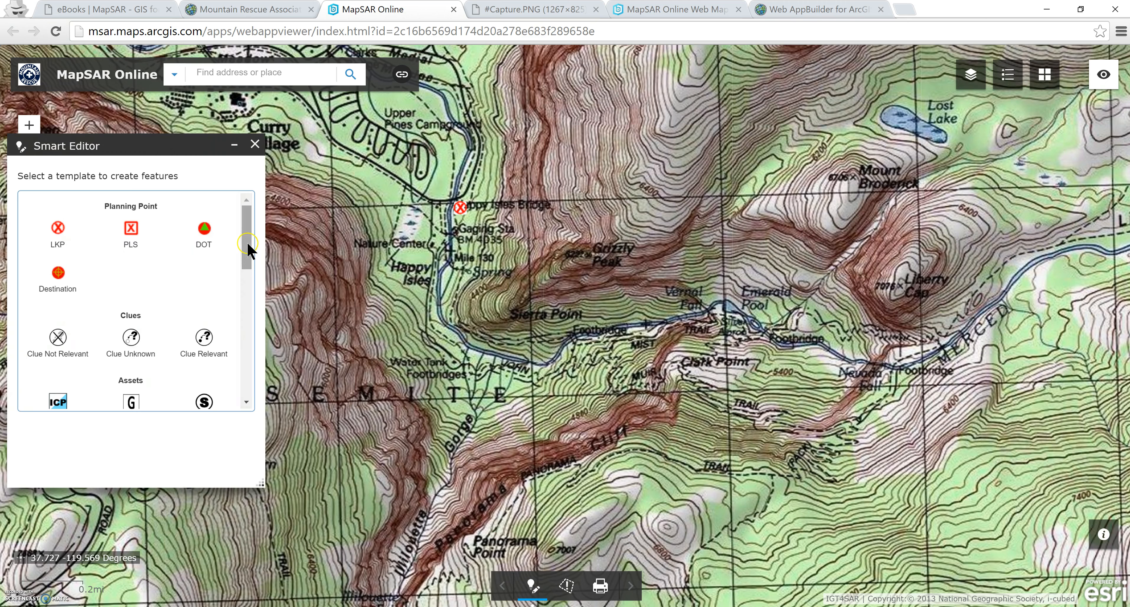
{"action": "left_click_drag", "start_coordinate": [248, 244], "coordinate": [239, 366]}
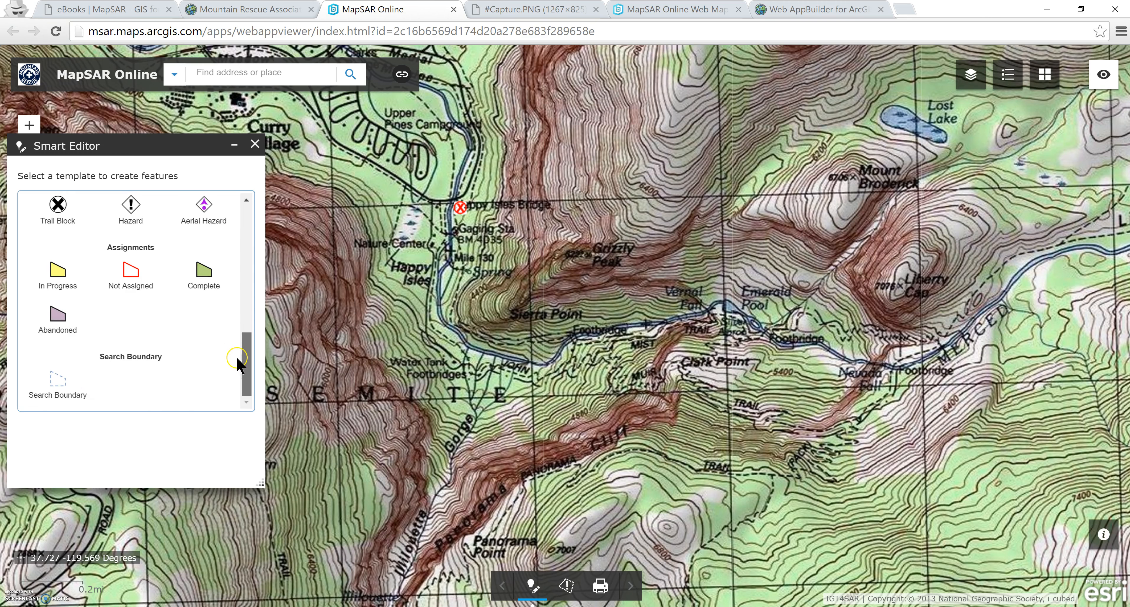
{"action": "left_click", "coordinate": [131, 278]}
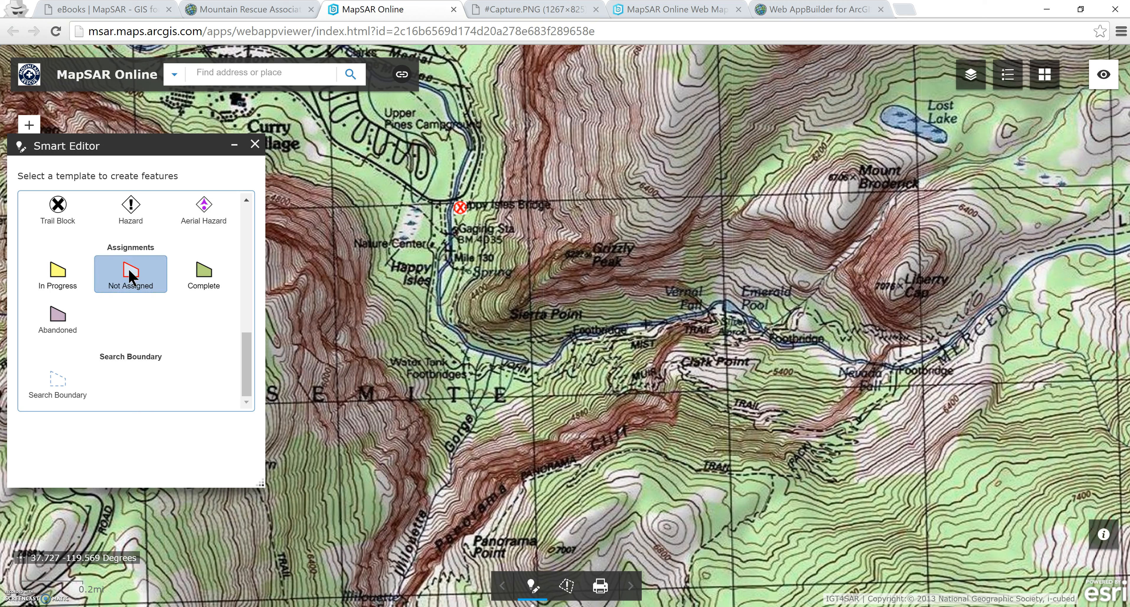
{"action": "left_click", "coordinate": [451, 199]}
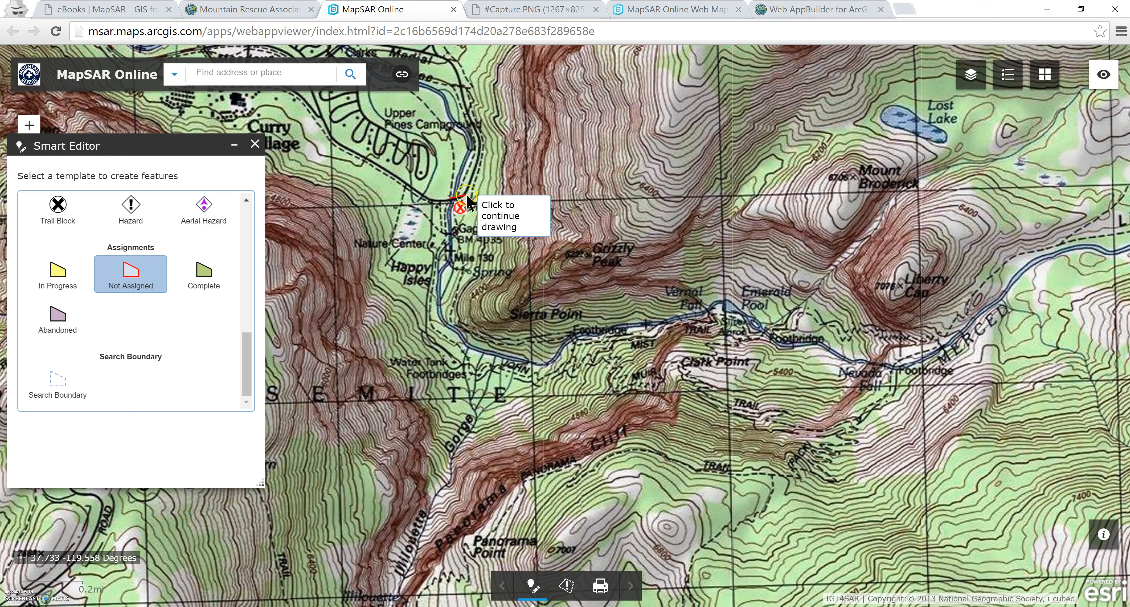
{"action": "left_click", "coordinate": [466, 194]}
{"action": "left_click", "coordinate": [462, 315]}
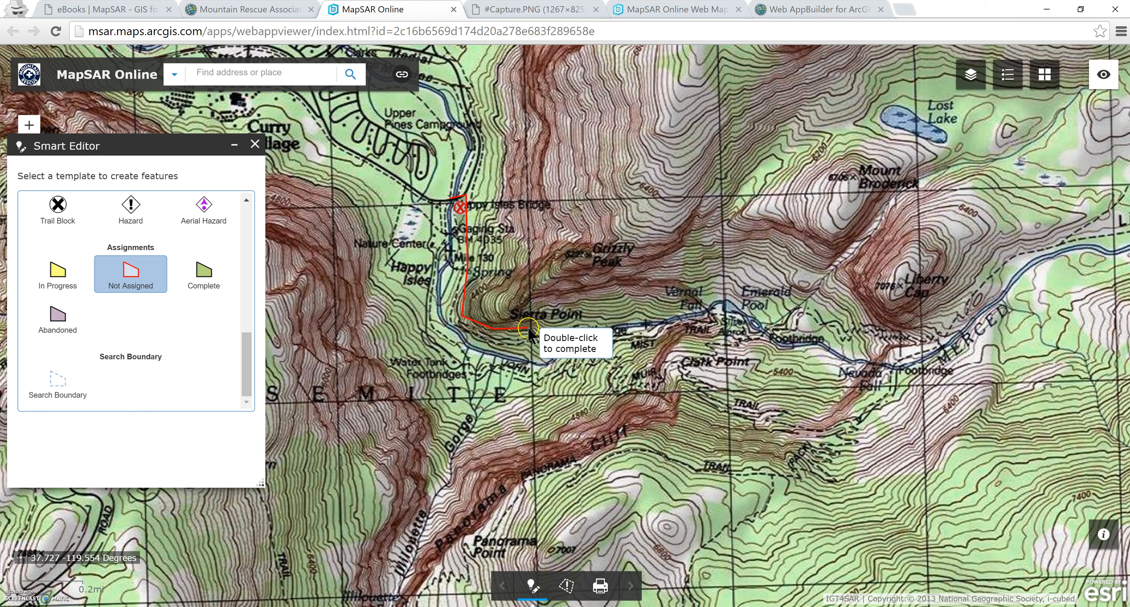
{"action": "left_click", "coordinate": [530, 327]}
{"action": "left_click", "coordinate": [596, 313]}
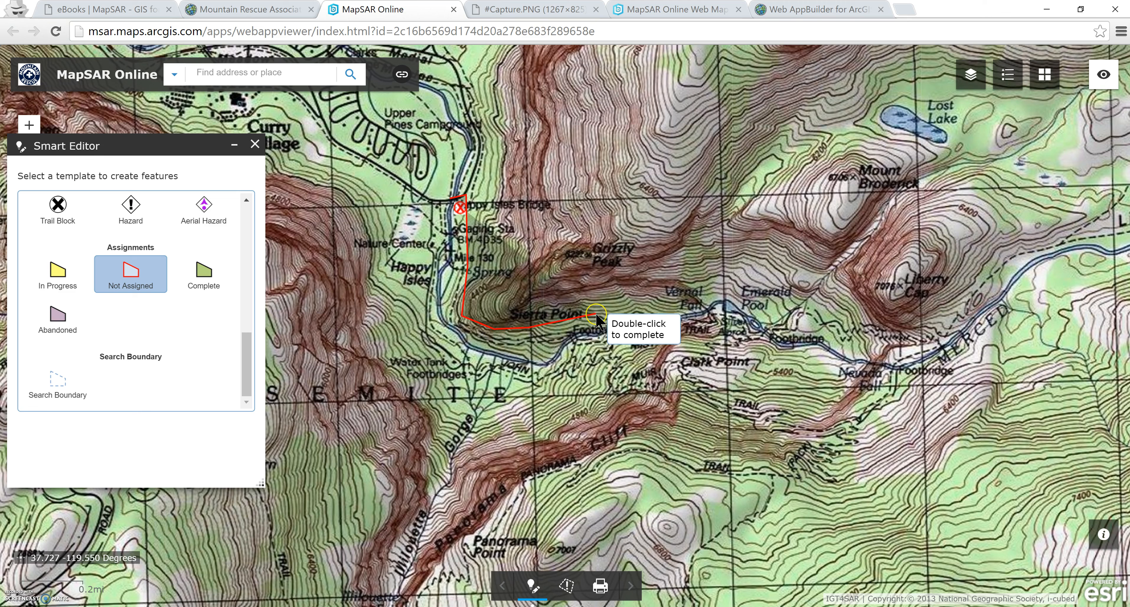
{"action": "left_click", "coordinate": [623, 315]}
{"action": "left_click", "coordinate": [725, 299]}
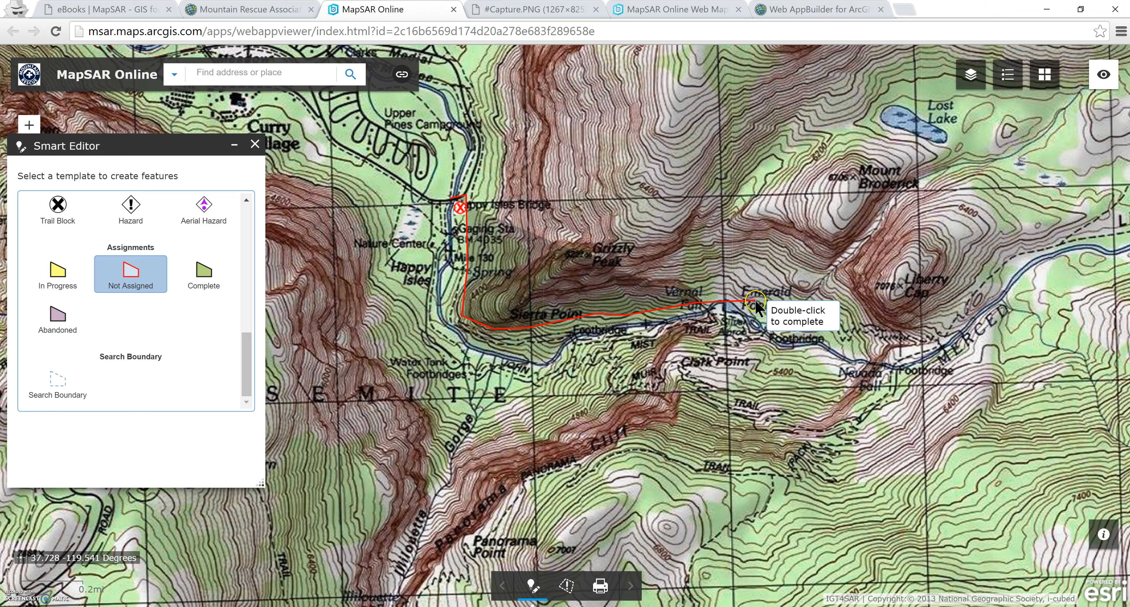
{"action": "left_click", "coordinate": [743, 300]}
{"action": "left_click", "coordinate": [781, 324]}
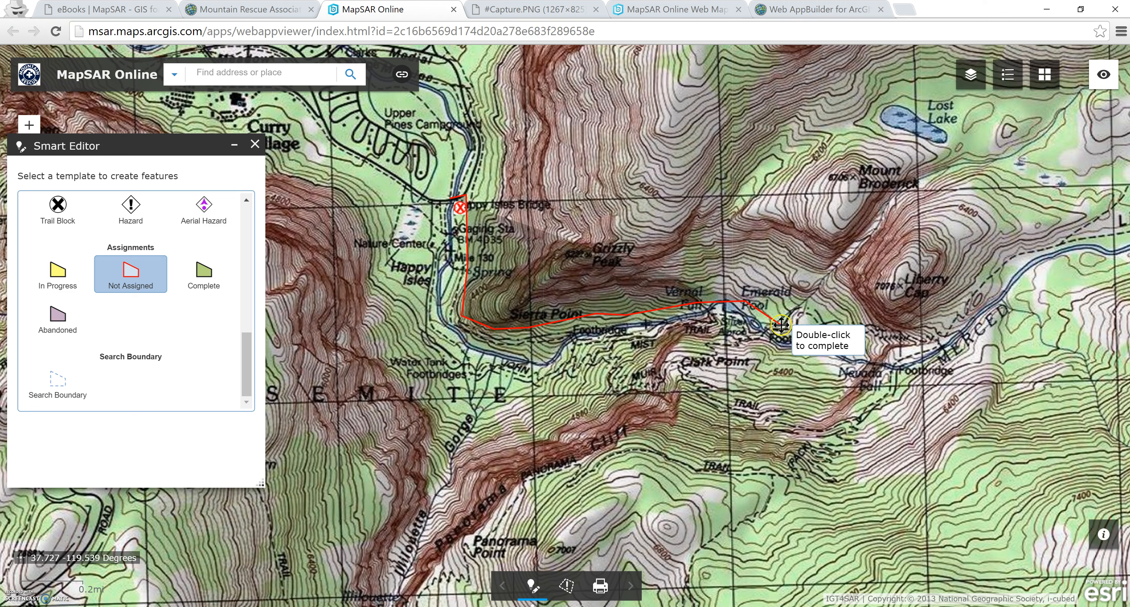
{"action": "left_click", "coordinate": [789, 299]}
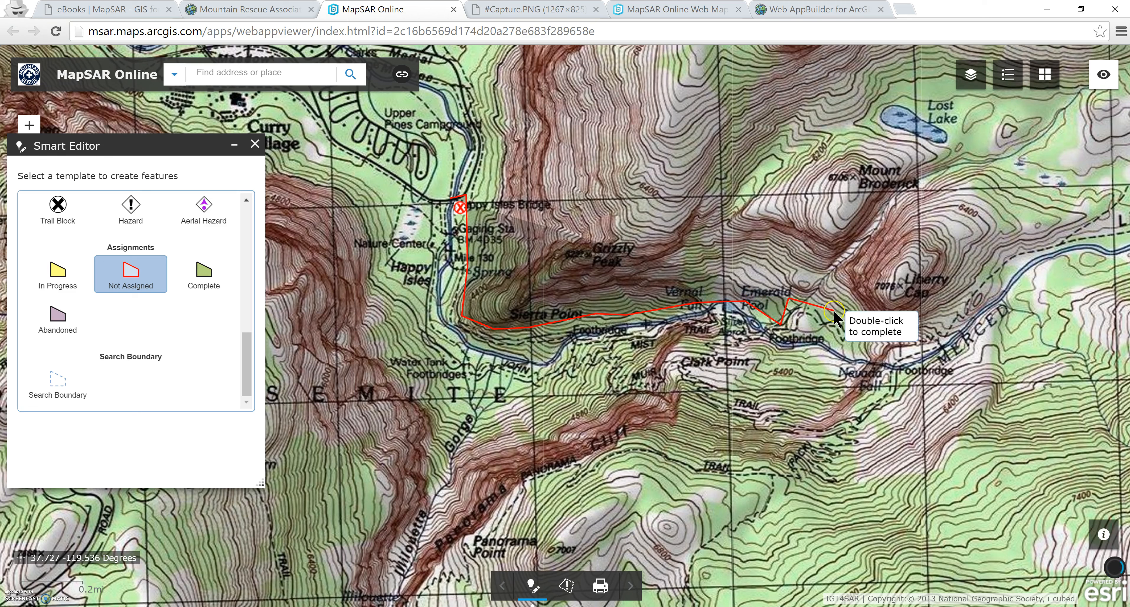
{"action": "left_click_drag", "start_coordinate": [966, 308], "coordinate": [966, 307]}
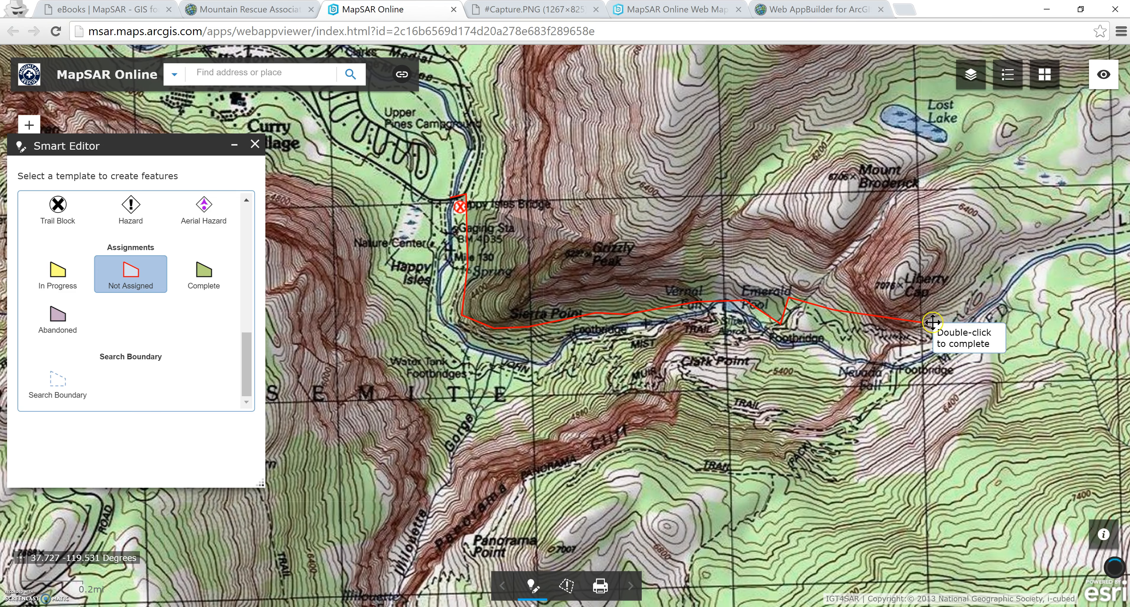
{"action": "left_click", "coordinate": [921, 321]}
{"action": "left_click", "coordinate": [954, 323]}
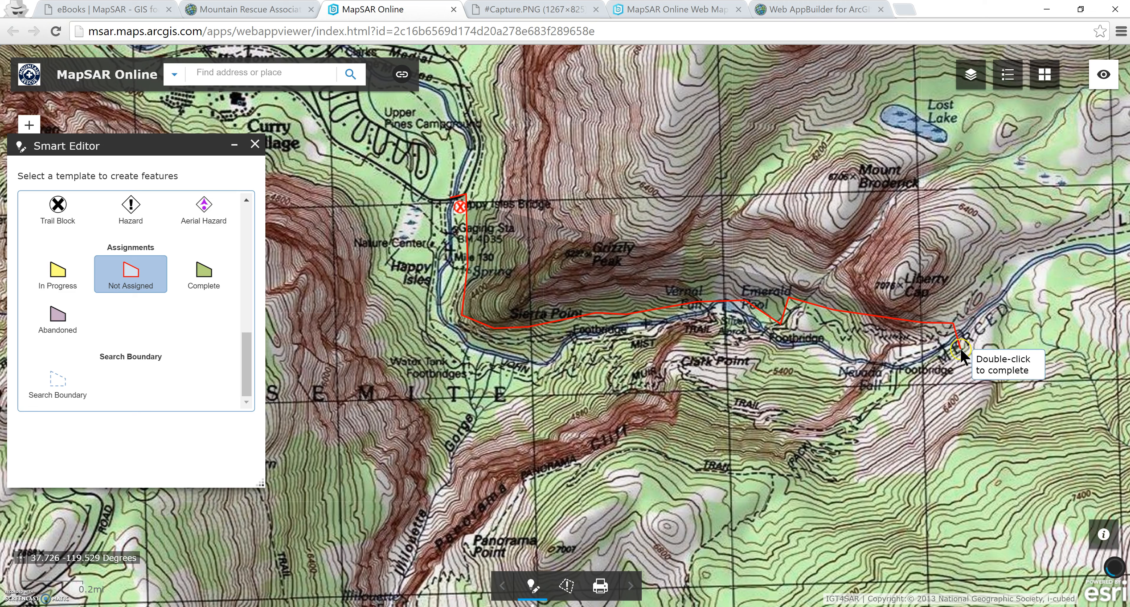
{"action": "left_click", "coordinate": [960, 350]}
{"action": "left_click", "coordinate": [861, 350]}
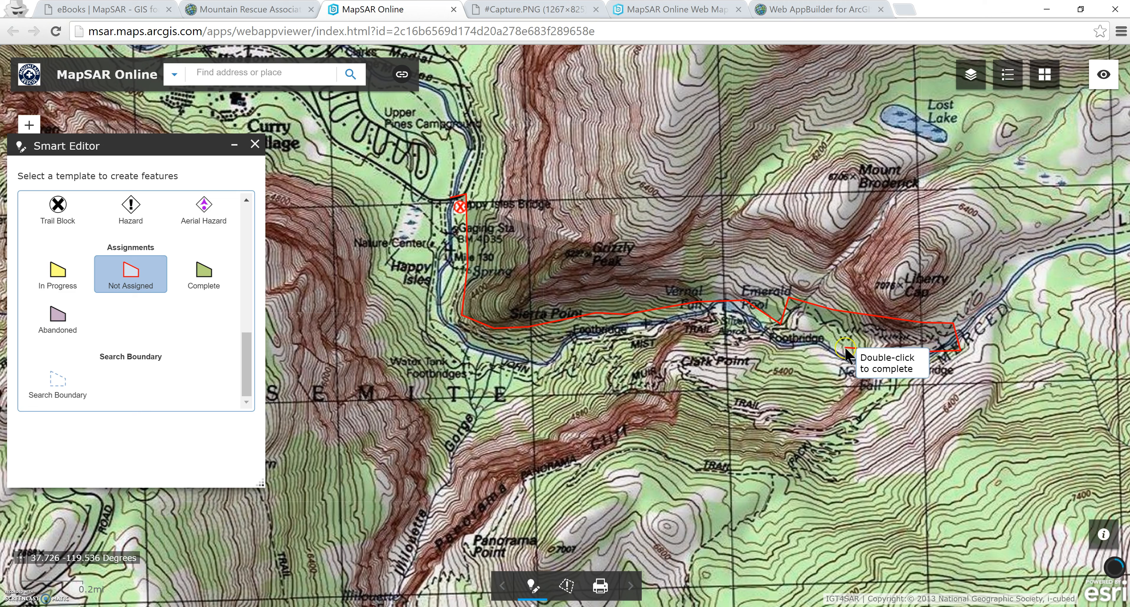
{"action": "left_click", "coordinate": [805, 328]}
{"action": "left_click", "coordinate": [780, 347]}
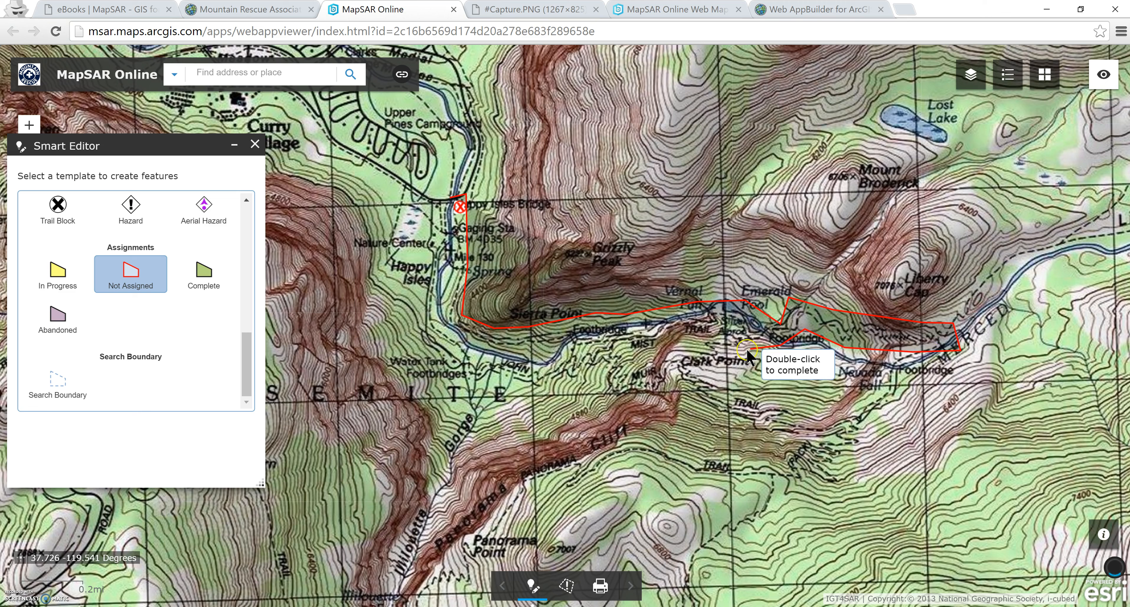
{"action": "left_click", "coordinate": [728, 332]}
{"action": "left_click", "coordinate": [669, 341]}
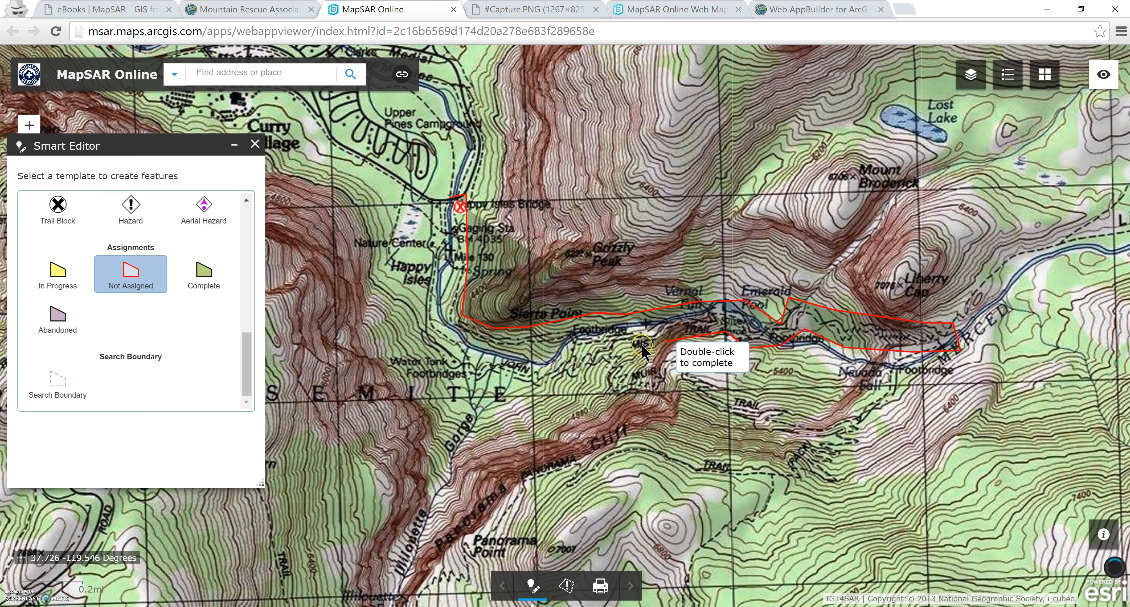
{"action": "left_click", "coordinate": [625, 347]}
{"action": "left_click", "coordinate": [590, 351]}
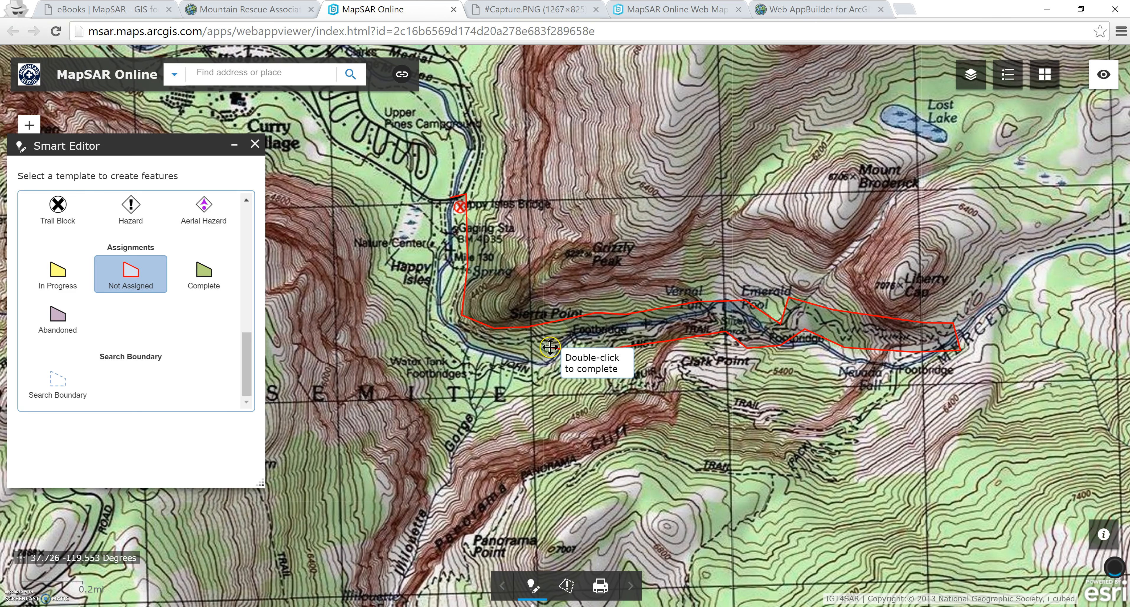
{"action": "left_click", "coordinate": [464, 338]}
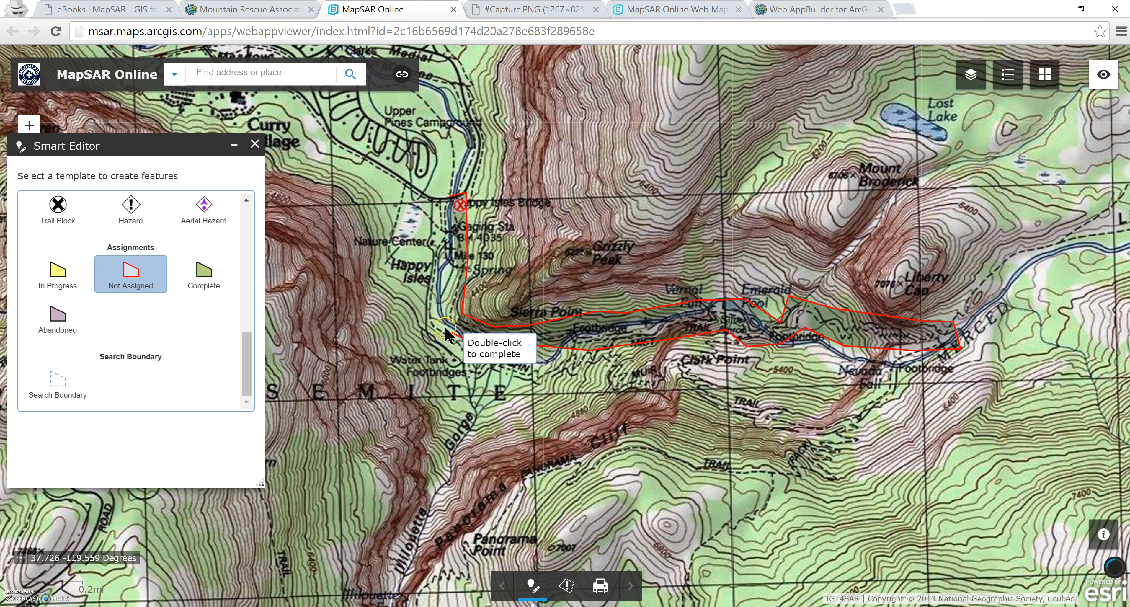
{"action": "left_click", "coordinate": [443, 325]}
{"action": "left_click", "coordinate": [441, 299]}
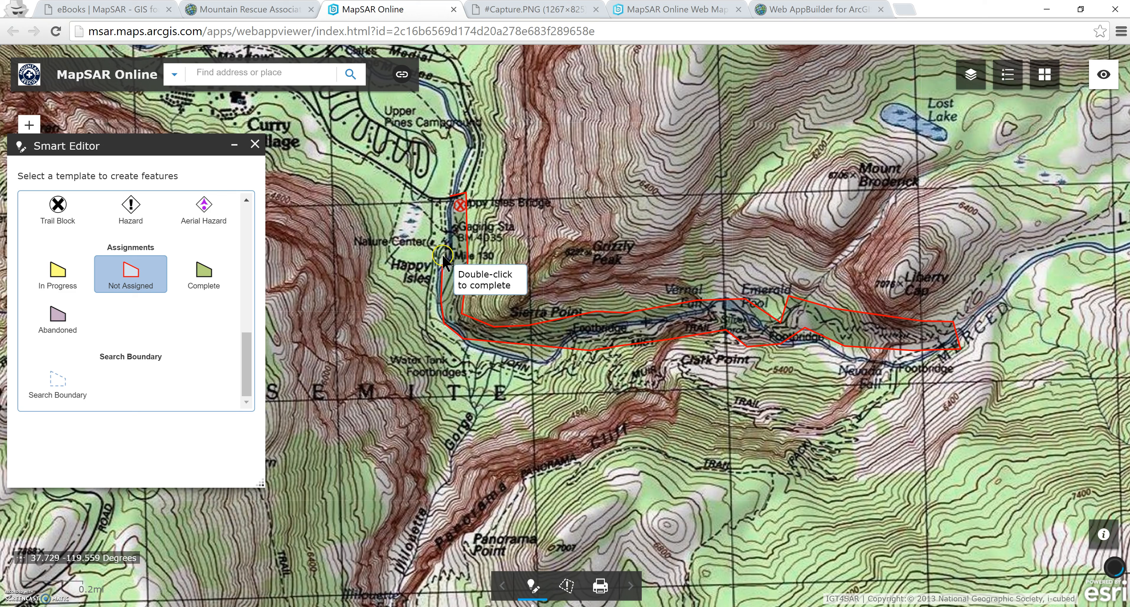
{"action": "double_click", "coordinate": [446, 215]}
Step: Set the new assignment's number to 1 and its description to "Hasty Search of the Mist Trail", and save it
{"action": "left_click", "coordinate": [88, 223]}
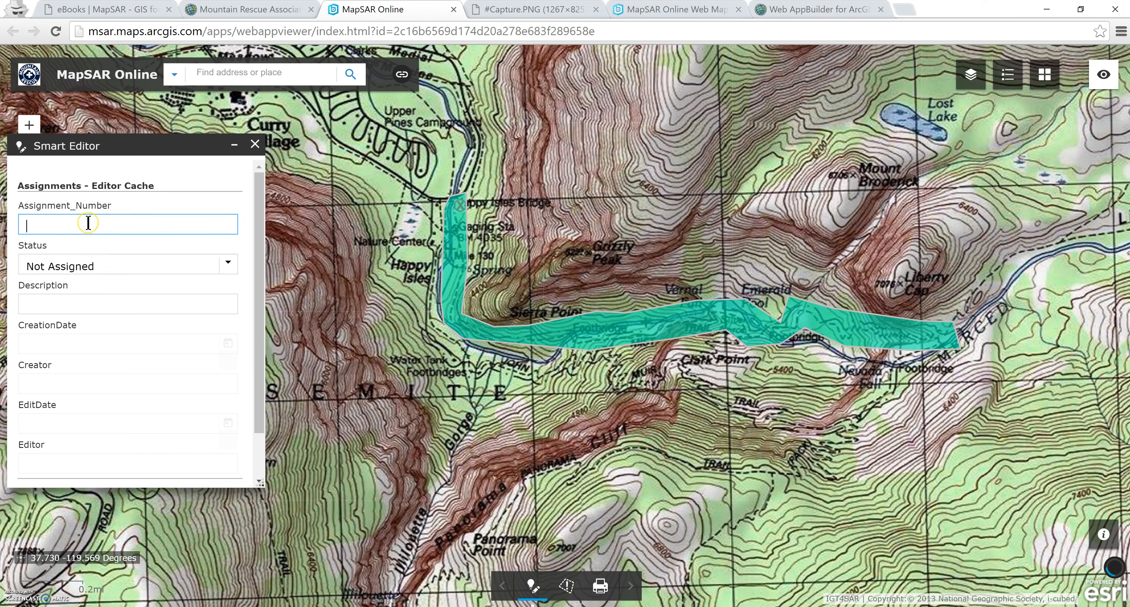
{"action": "left_click", "coordinate": [141, 309]}
{"action": "type", "text": "Hasty Search of"}
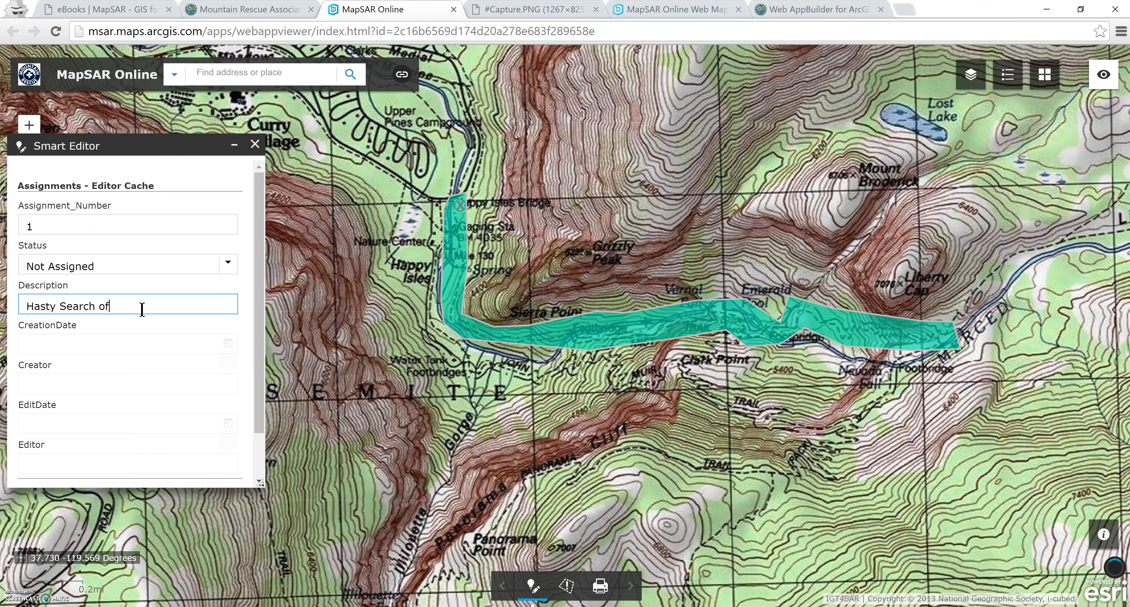
{"action": "type", "text": " the Mist Trail"}
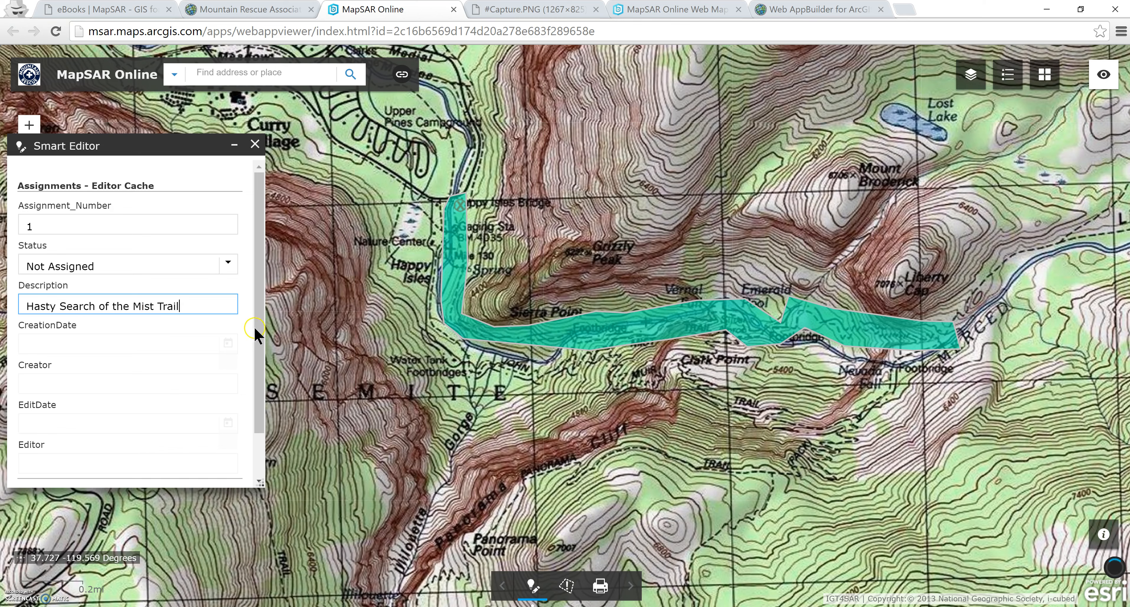
{"action": "scroll", "coordinate": [249, 427], "scroll_direction": "down", "scroll_amount": 2}
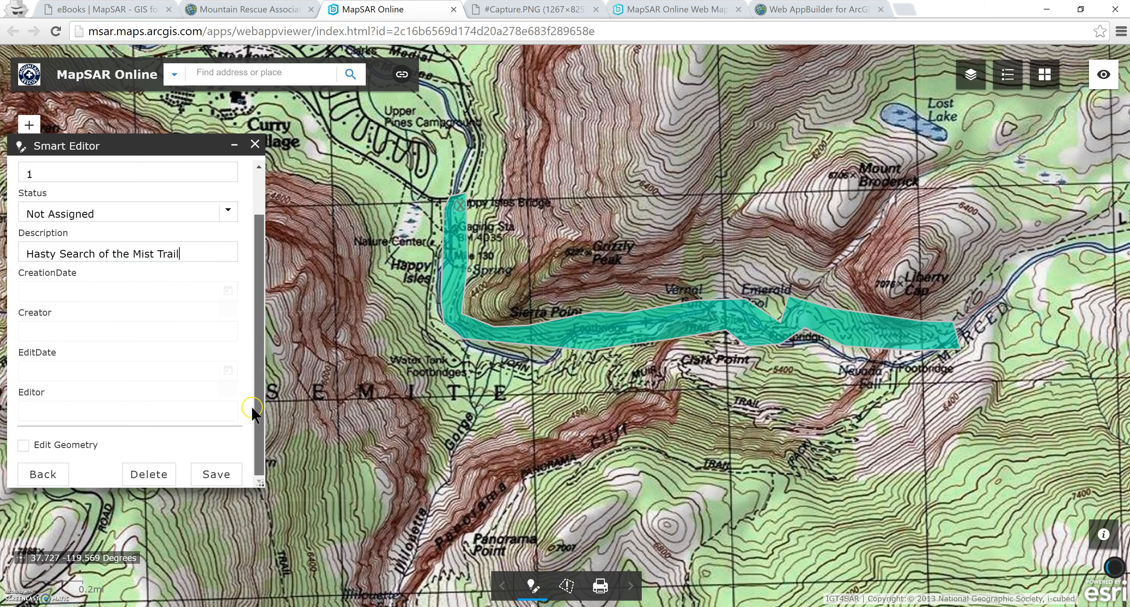
{"action": "left_click", "coordinate": [217, 475]}
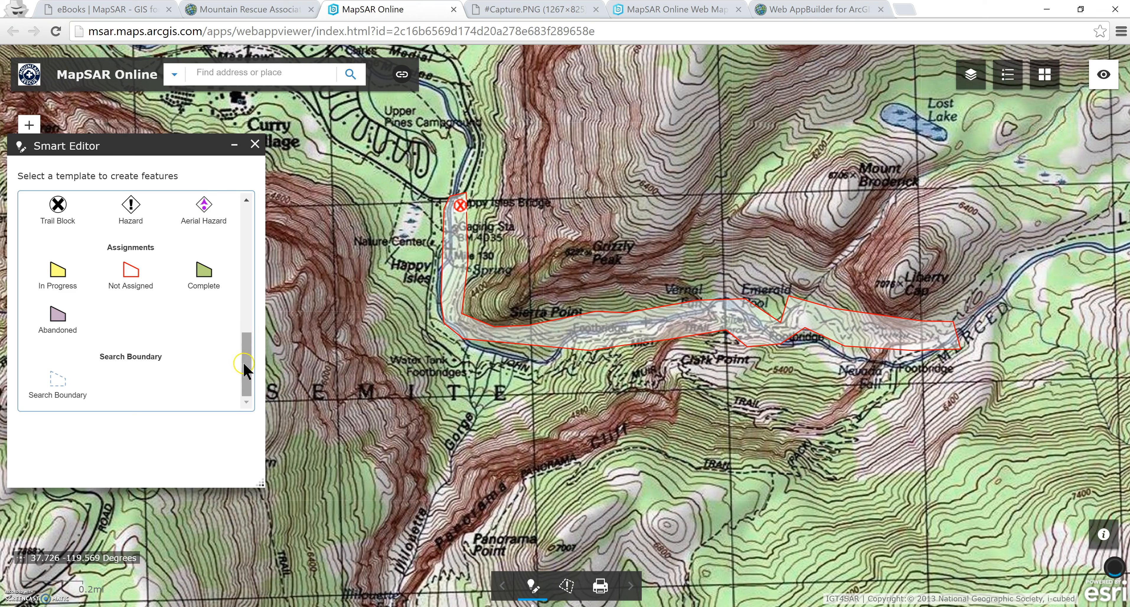
Step: Change the status of the Mist Trail assignment polygon to In Progress, save it and close the Smart Editor
{"action": "left_click", "coordinate": [457, 278]}
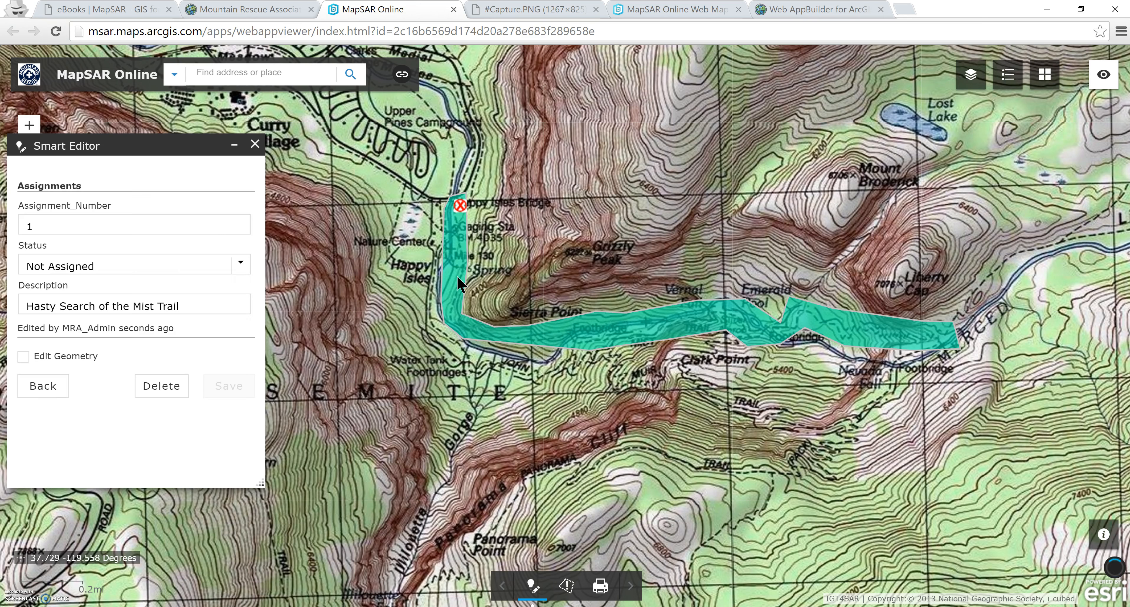
{"action": "left_click", "coordinate": [237, 265]}
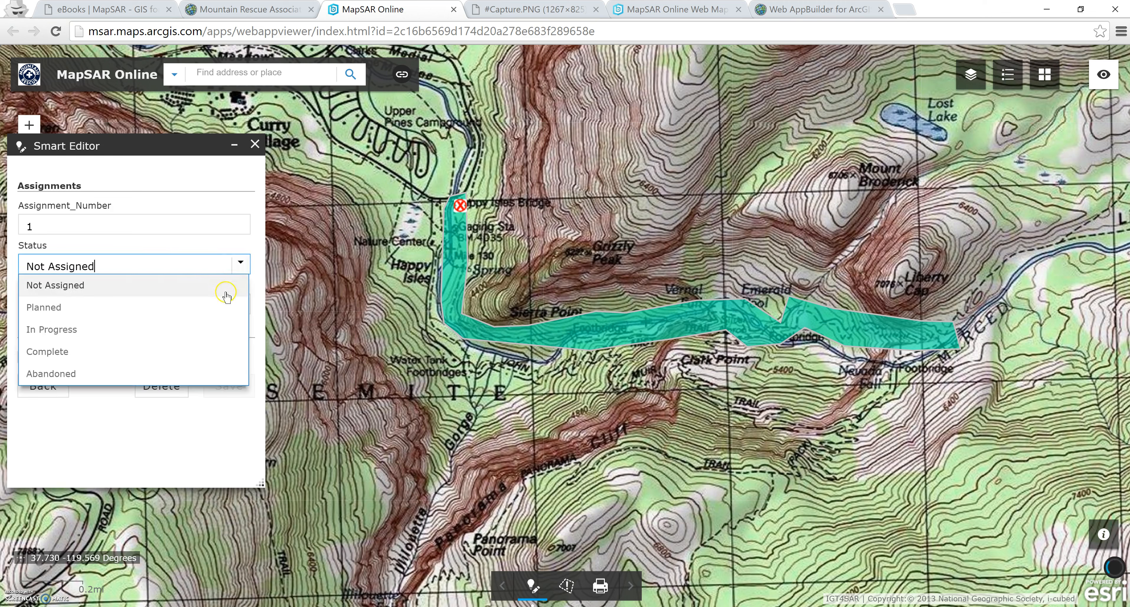
{"action": "left_click", "coordinate": [215, 329]}
{"action": "left_click", "coordinate": [225, 394]}
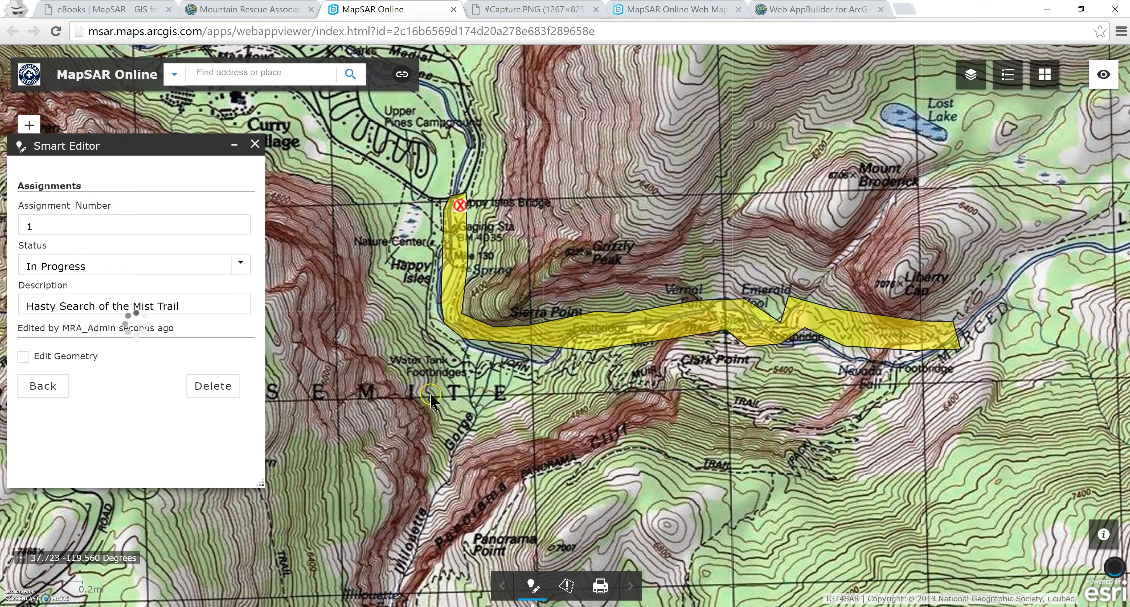
{"action": "left_click", "coordinate": [255, 145]}
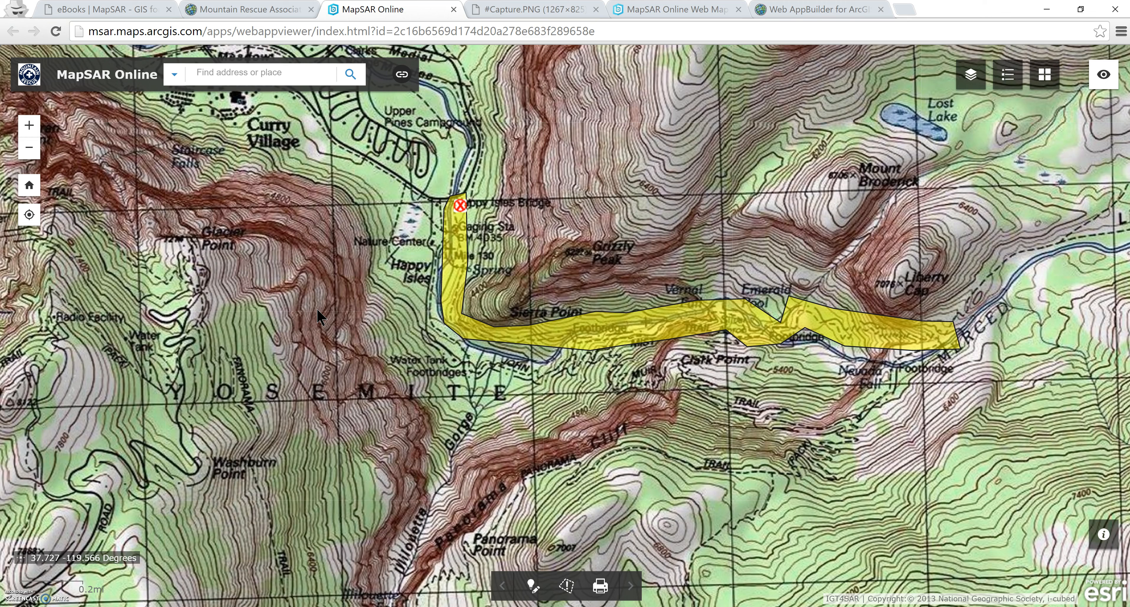
Step: Print a wider view of the assignment map titled "Hasty Search v2" in A4 Portrait layout as PDF
{"action": "left_click", "coordinate": [677, 338]}
{"action": "left_click", "coordinate": [605, 588]}
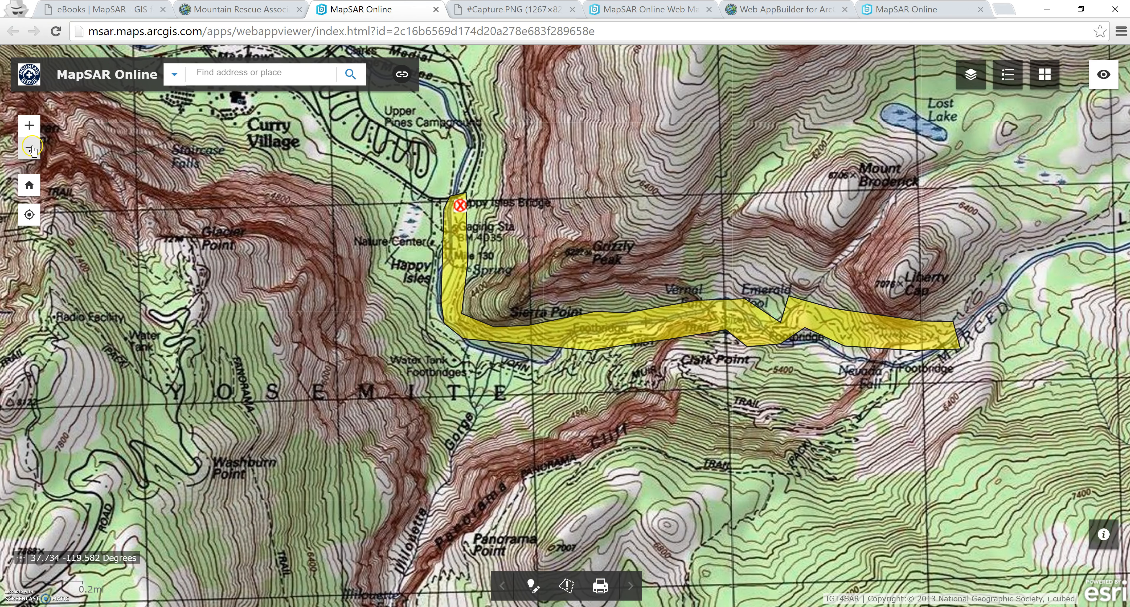
{"action": "left_click", "coordinate": [30, 148]}
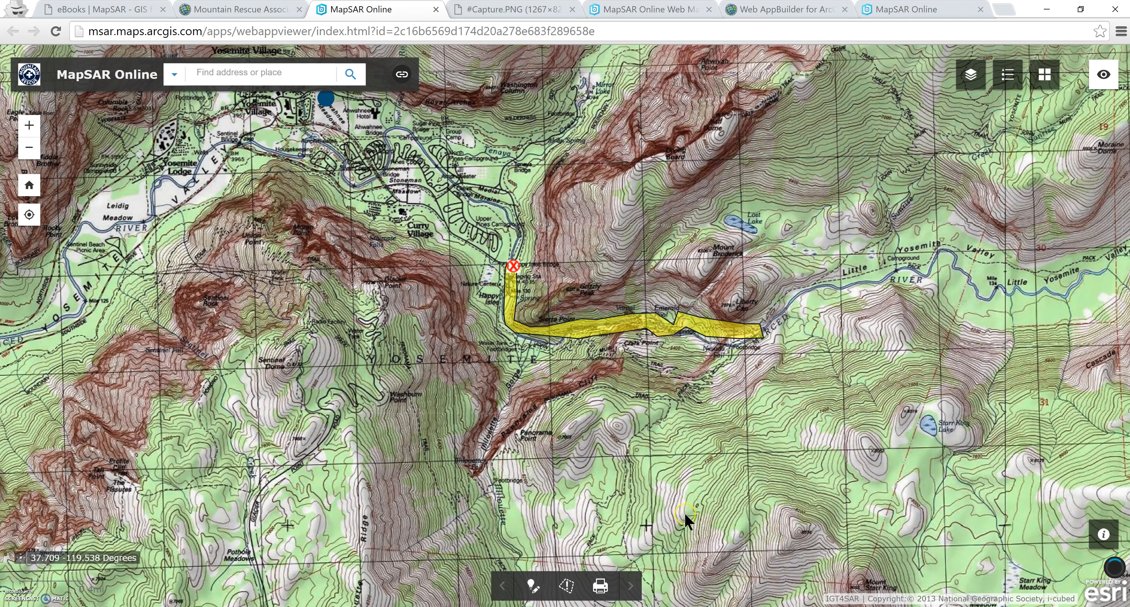
{"action": "left_click", "coordinate": [600, 590]}
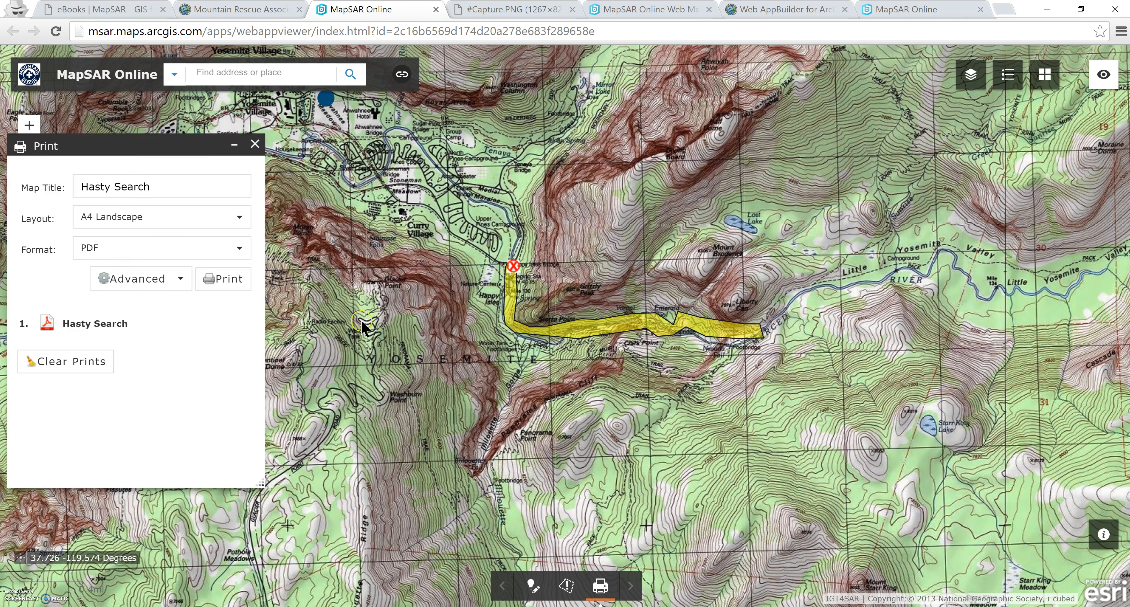
{"action": "left_click", "coordinate": [162, 178]}
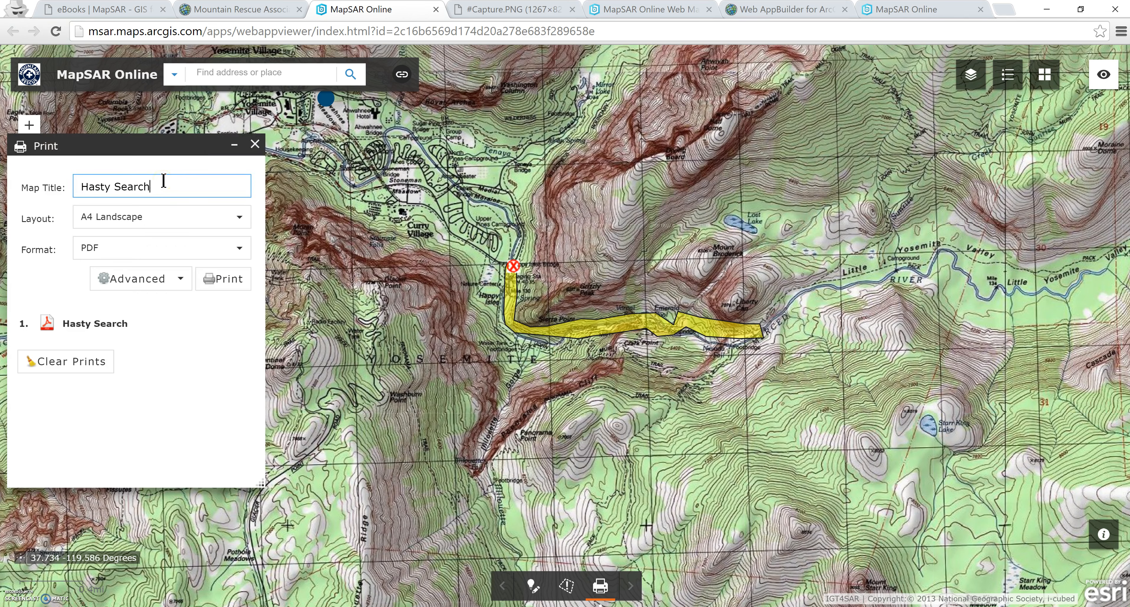
{"action": "type", "text": "v2"}
{"action": "left_click", "coordinate": [240, 217]}
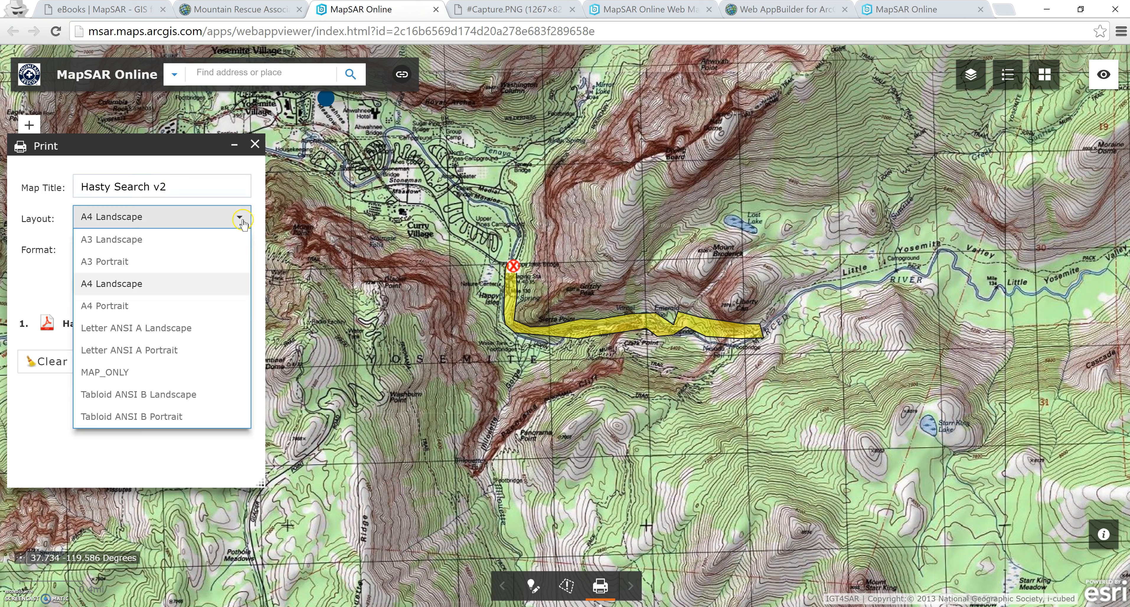
{"action": "left_click", "coordinate": [209, 305]}
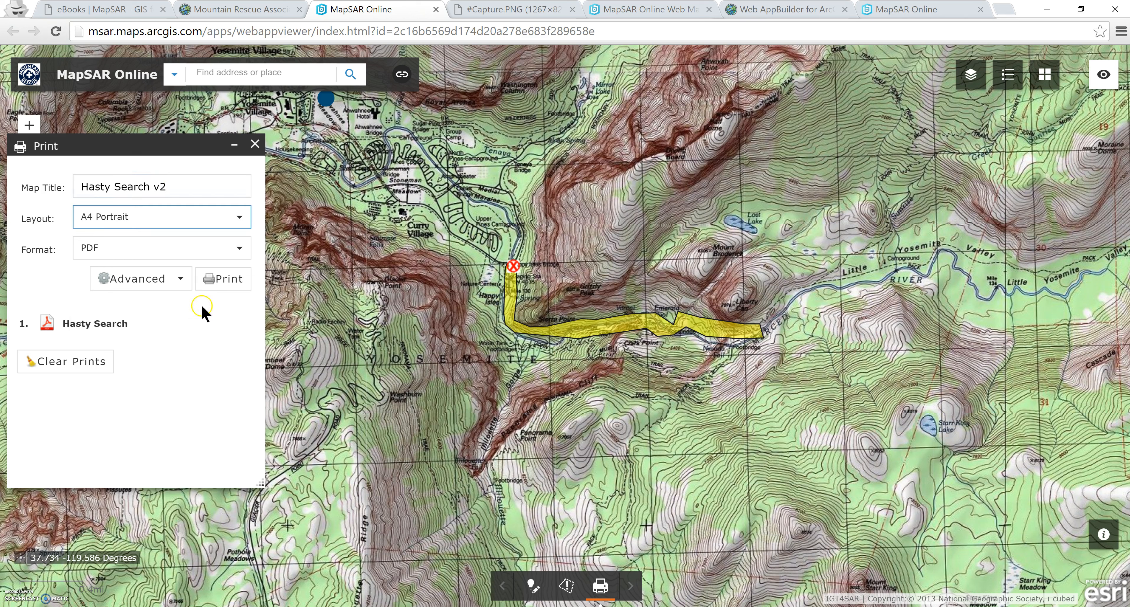
{"action": "left_click", "coordinate": [219, 285]}
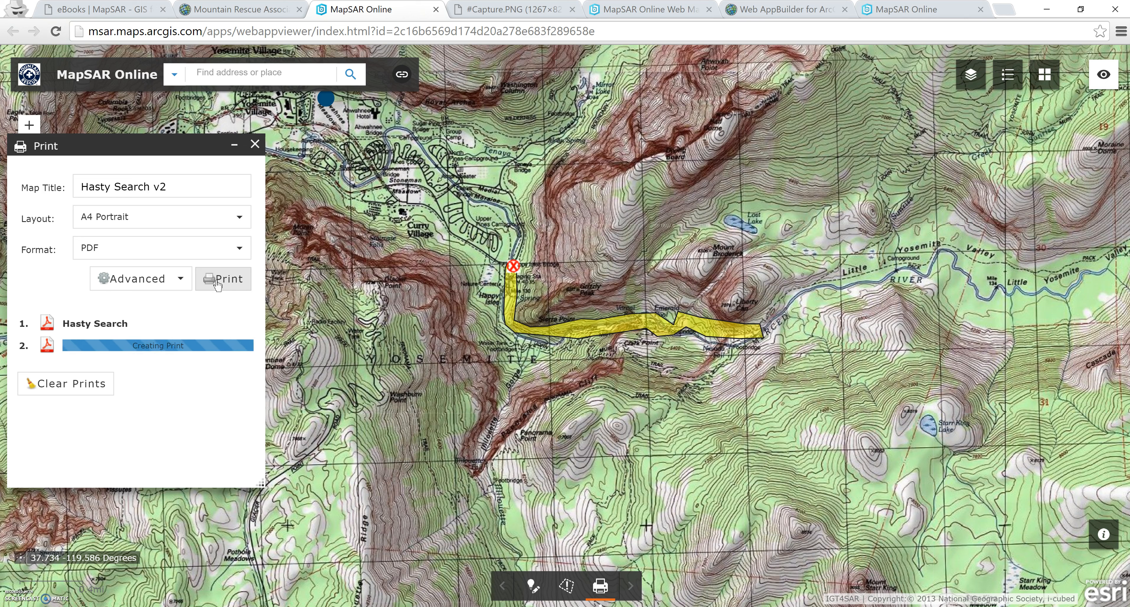
Step: Open the Hasty Search v2 PDF, review the printed map and close it
{"action": "left_click", "coordinate": [120, 327]}
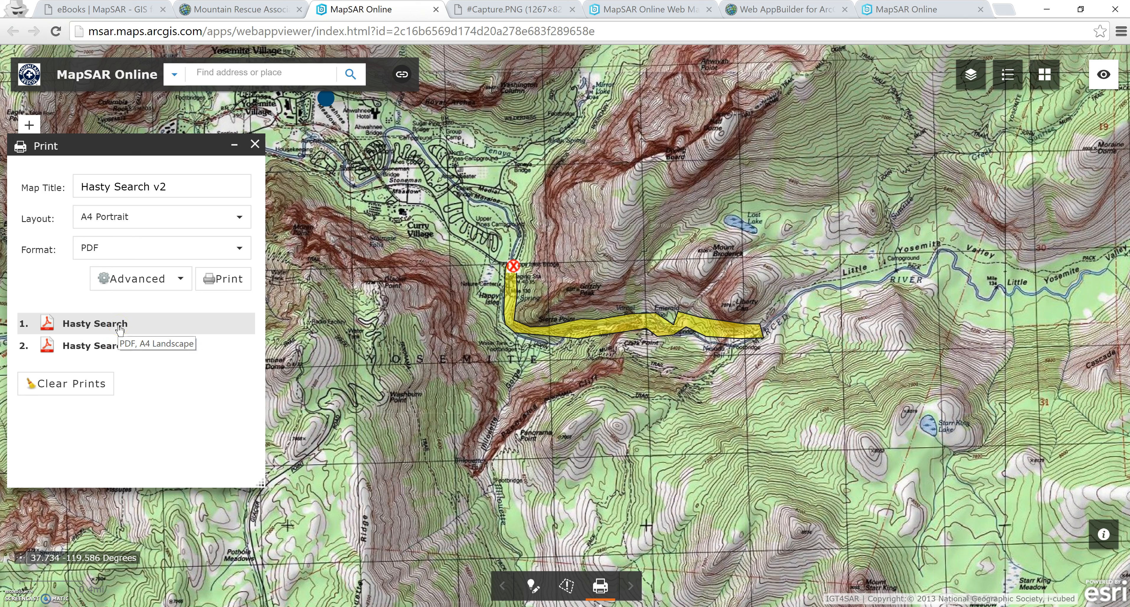
{"action": "left_click", "coordinate": [113, 349]}
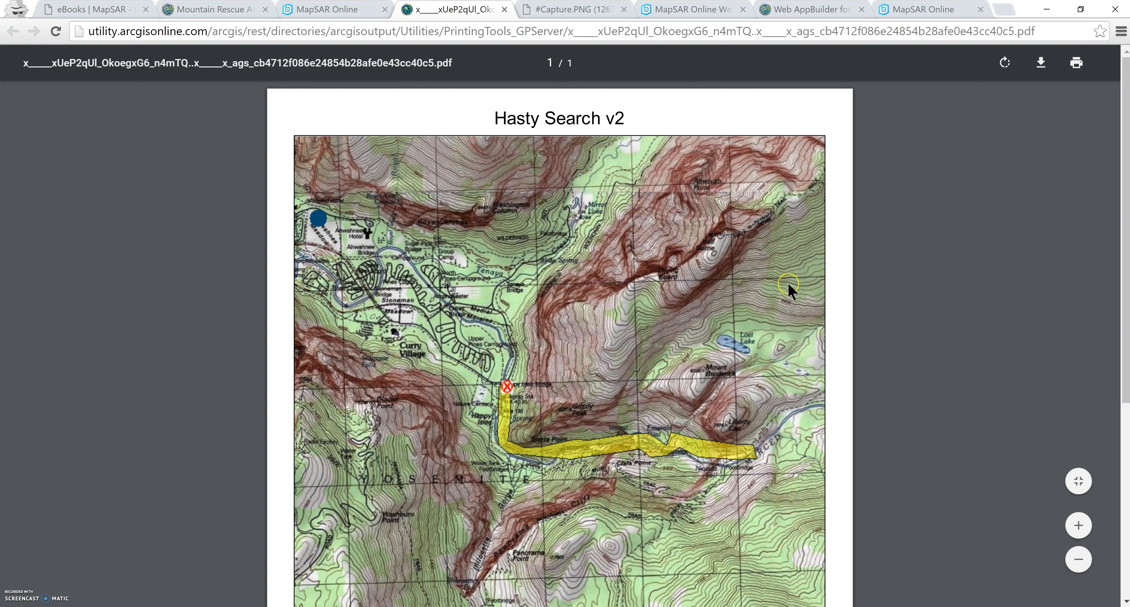
{"action": "left_click_drag", "start_coordinate": [1124, 134], "coordinate": [1126, 167]}
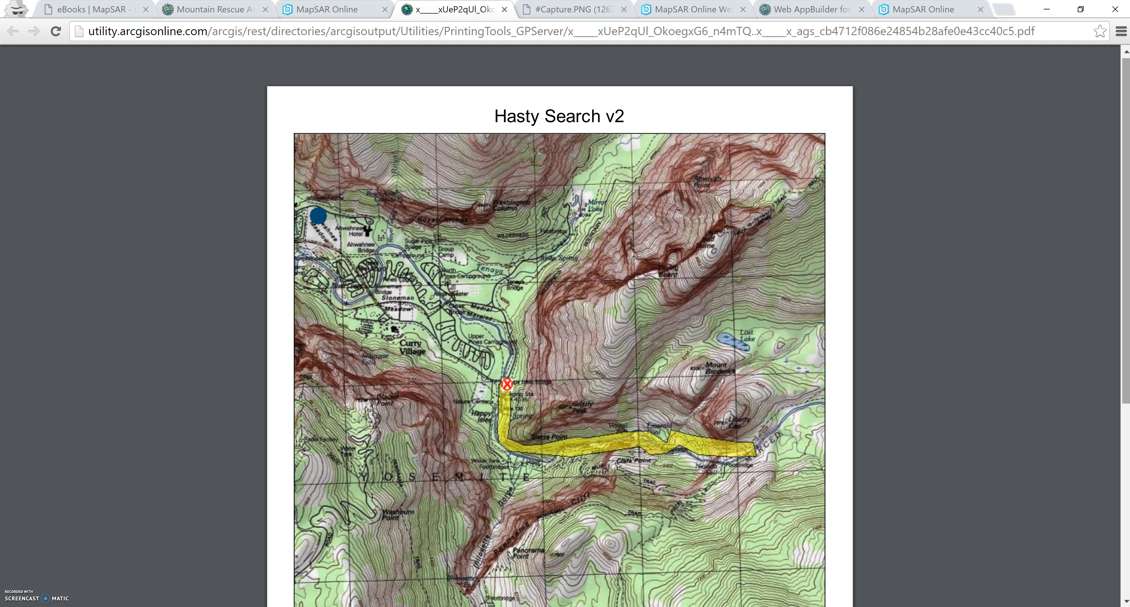
{"action": "left_click", "coordinate": [505, 9]}
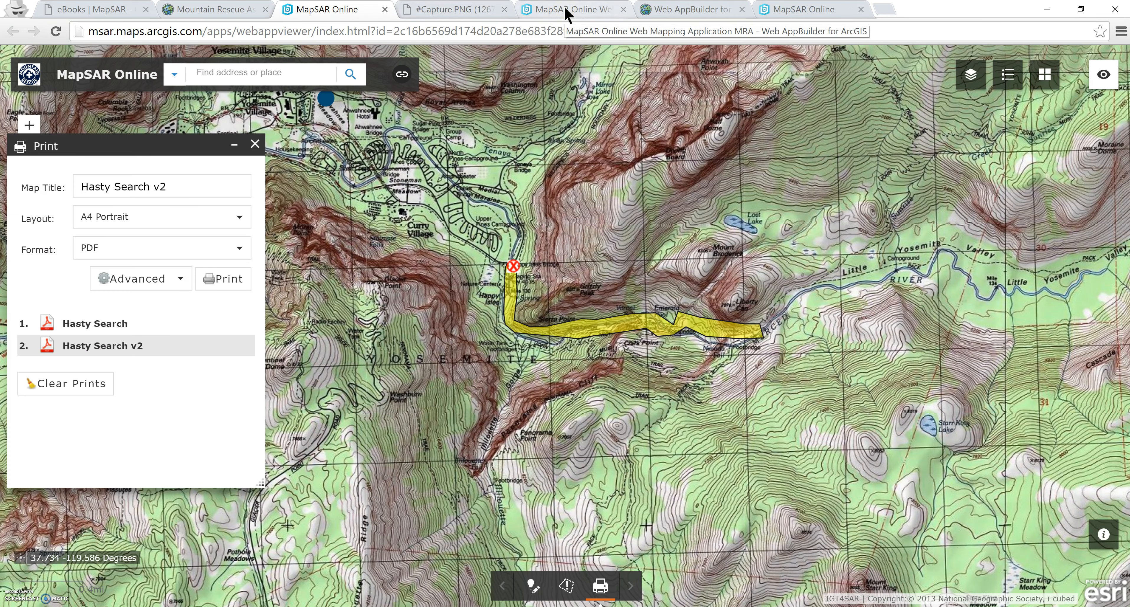
Step: Switch to Web AppBuilder for ArcGIS and add the Analysis widget to the MapSAR app's Anchor Bar Controller
{"action": "left_click", "coordinate": [567, 13]}
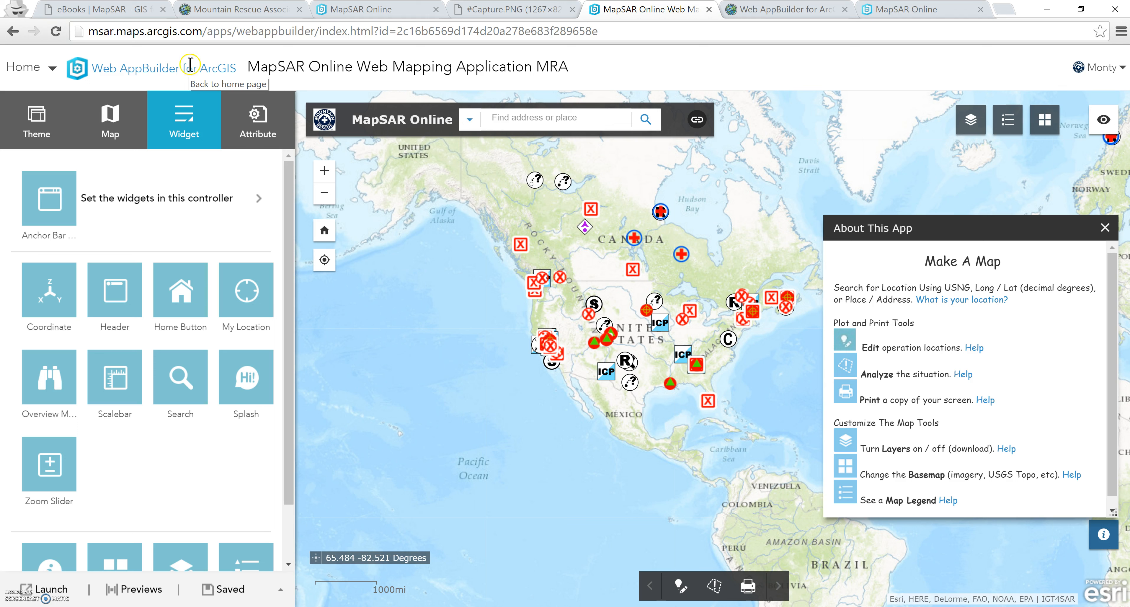
{"action": "left_click", "coordinate": [137, 267]}
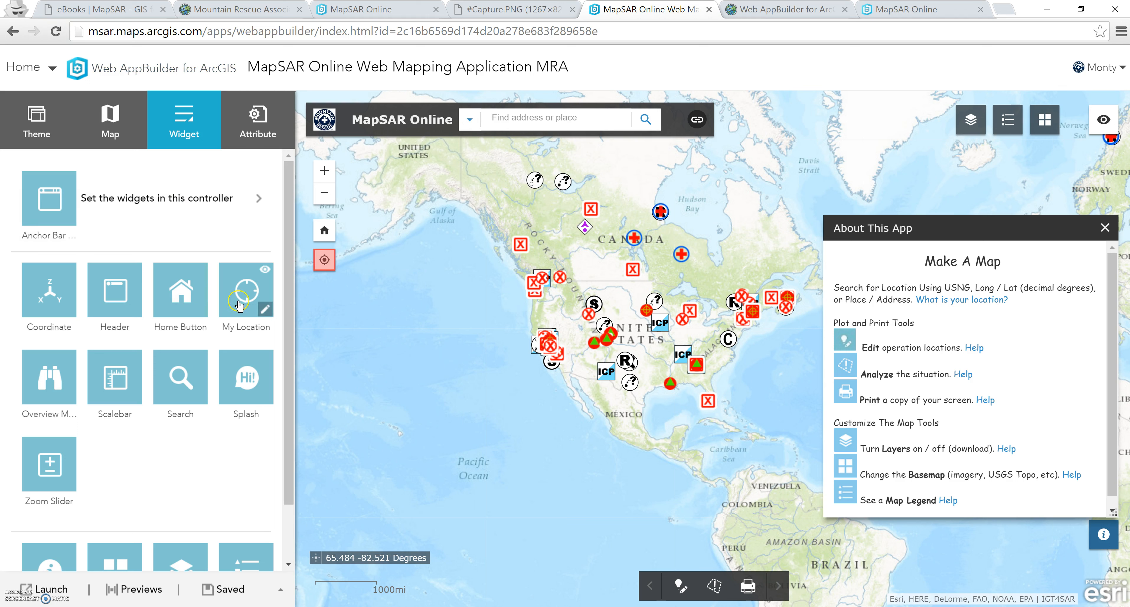
{"action": "left_click", "coordinate": [251, 197]}
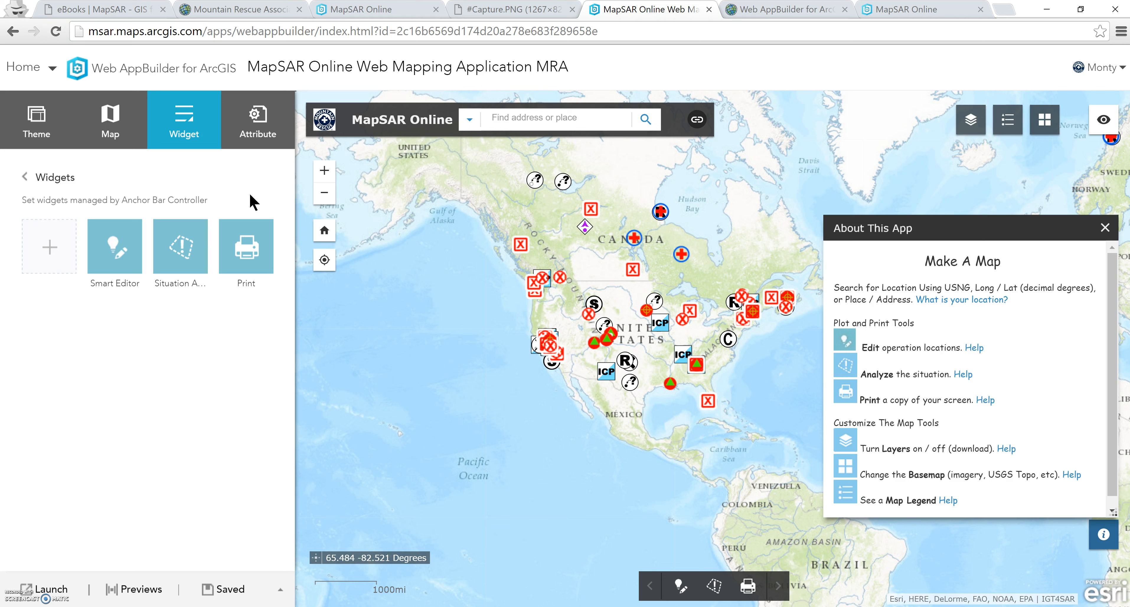
{"action": "left_click", "coordinate": [50, 248]}
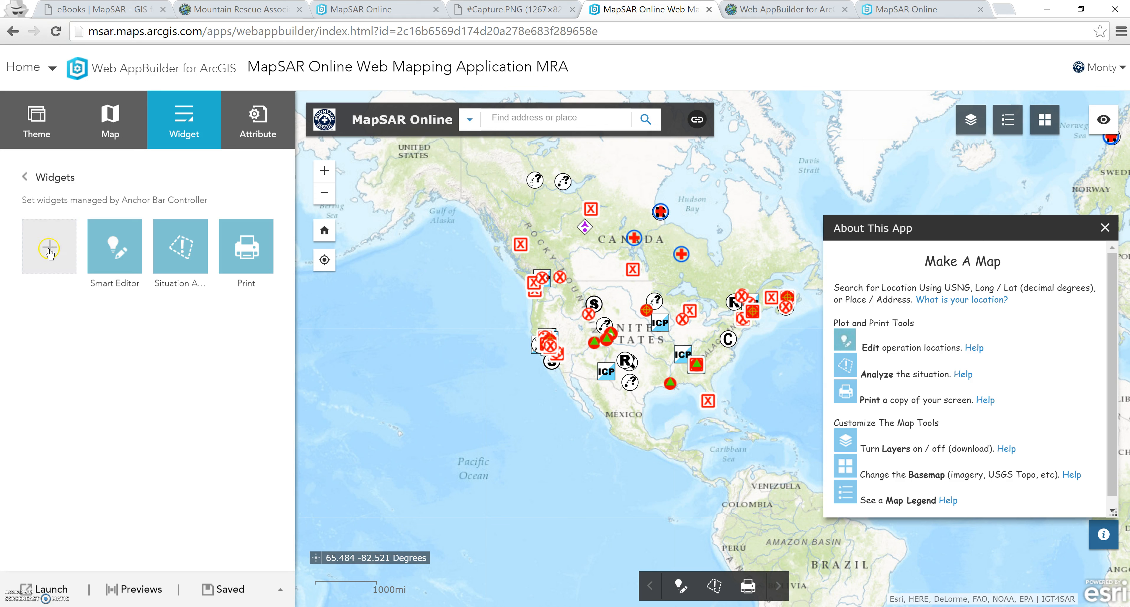
{"action": "left_click", "coordinate": [49, 248]}
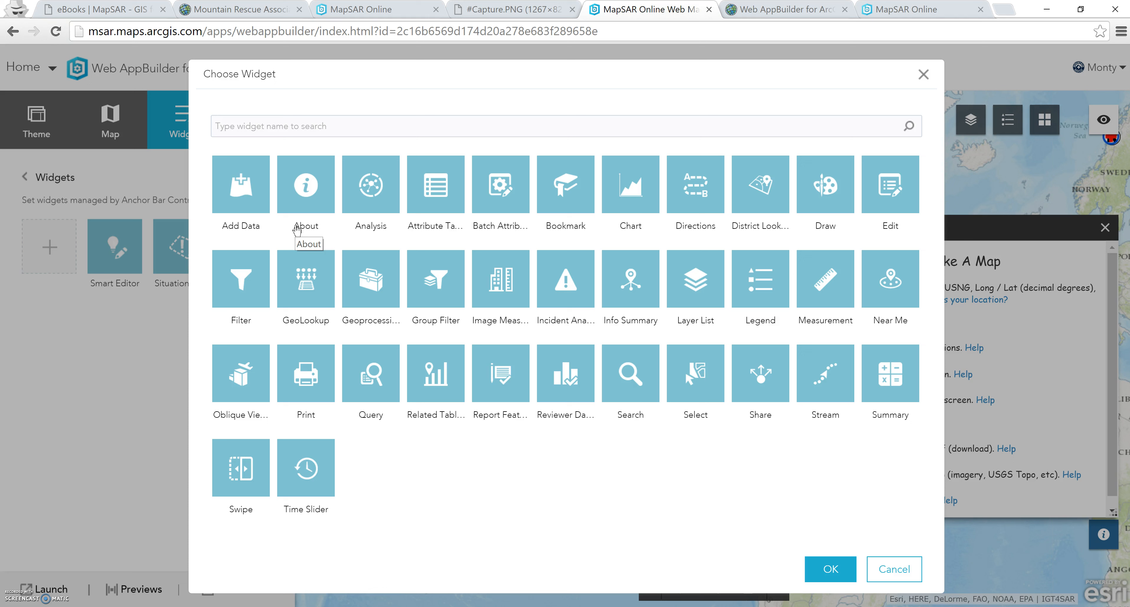
{"action": "left_click", "coordinate": [370, 188]}
{"action": "left_click", "coordinate": [372, 192]}
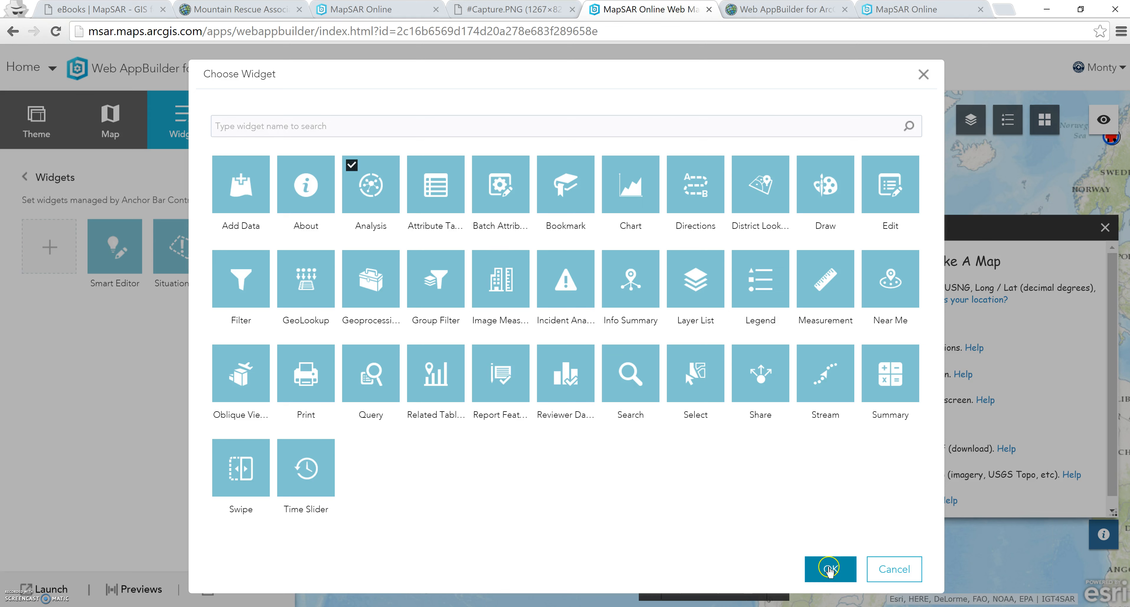
{"action": "left_click", "coordinate": [830, 569]}
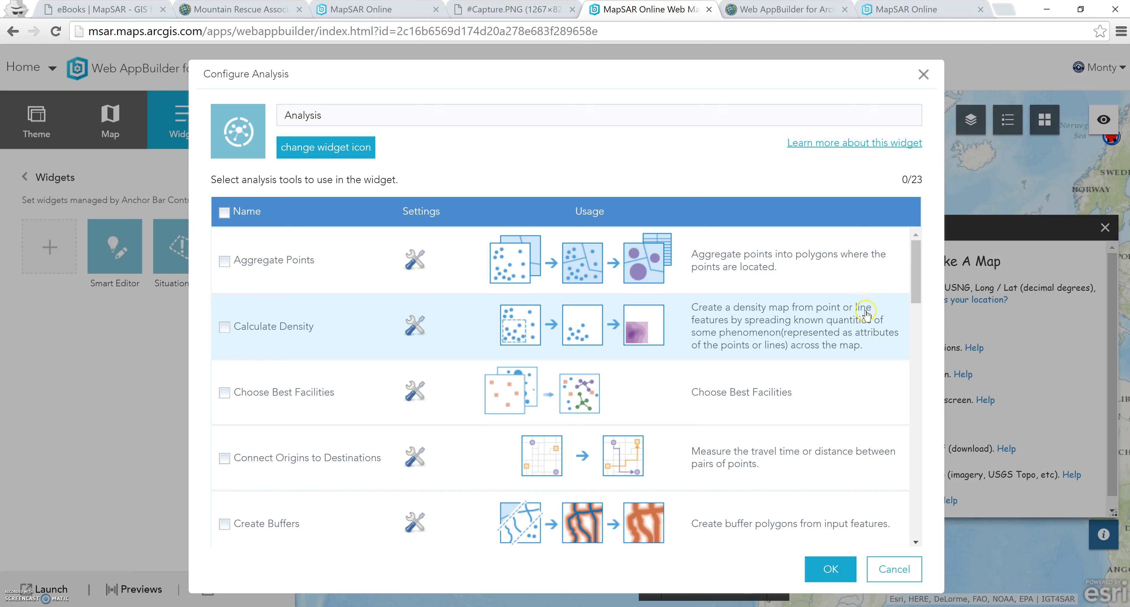
Step: Enable the Create Buffers, Create Drive-Time Areas and Create Watersheds tools in the Analysis widget and confirm its configuration
{"action": "left_click_drag", "start_coordinate": [917, 266], "coordinate": [915, 312]}
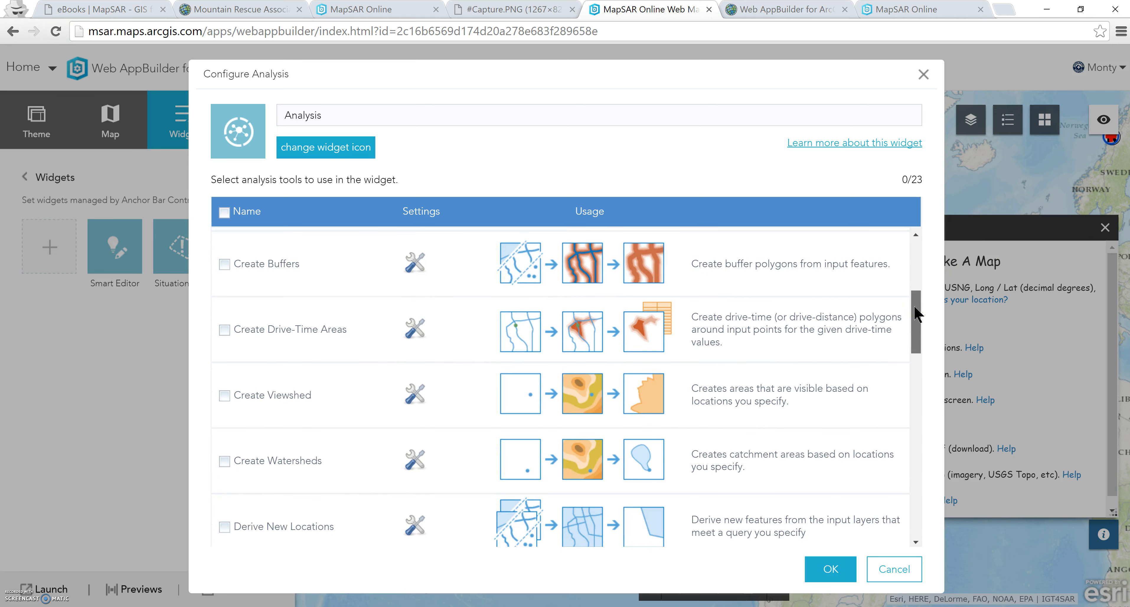
{"action": "left_click", "coordinate": [224, 264]}
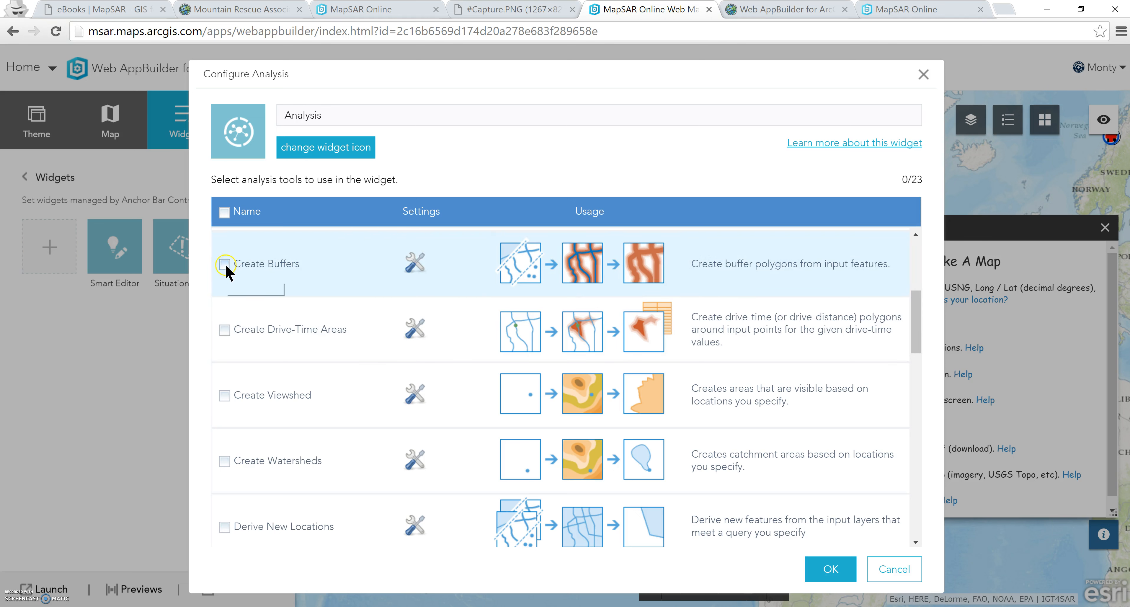
{"action": "left_click", "coordinate": [227, 330]}
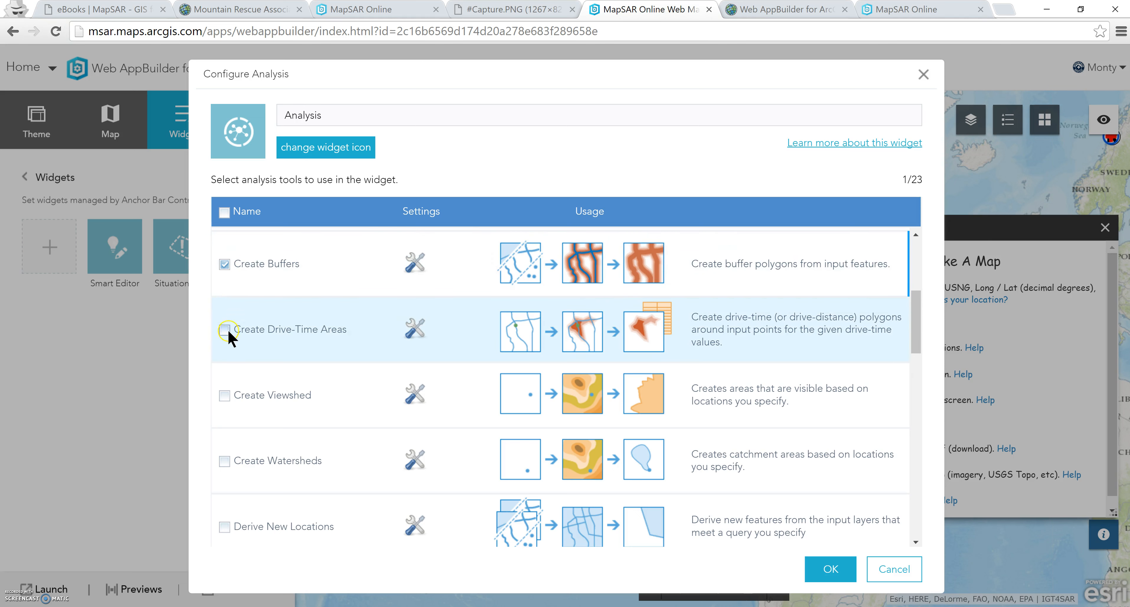
{"action": "left_click", "coordinate": [224, 460]}
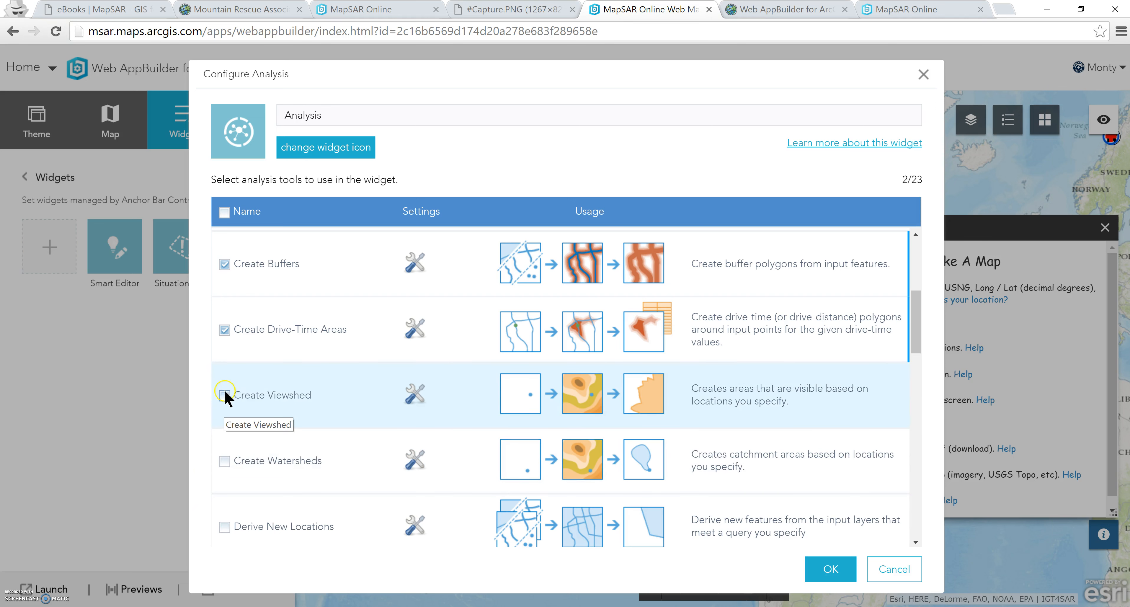
{"action": "left_click", "coordinate": [226, 460]}
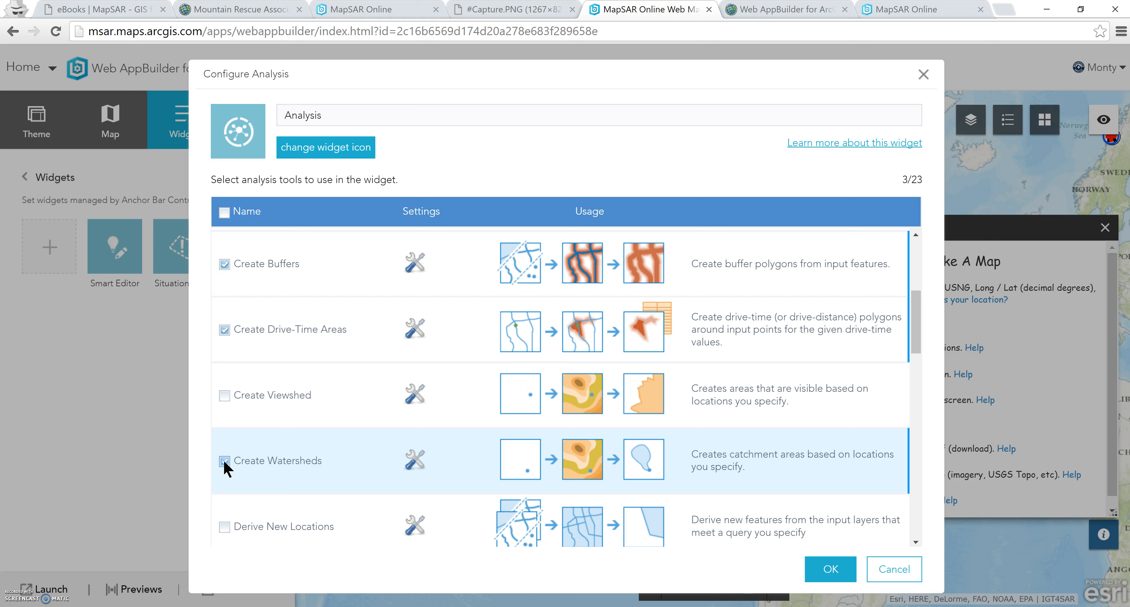
{"action": "left_click", "coordinate": [831, 569]}
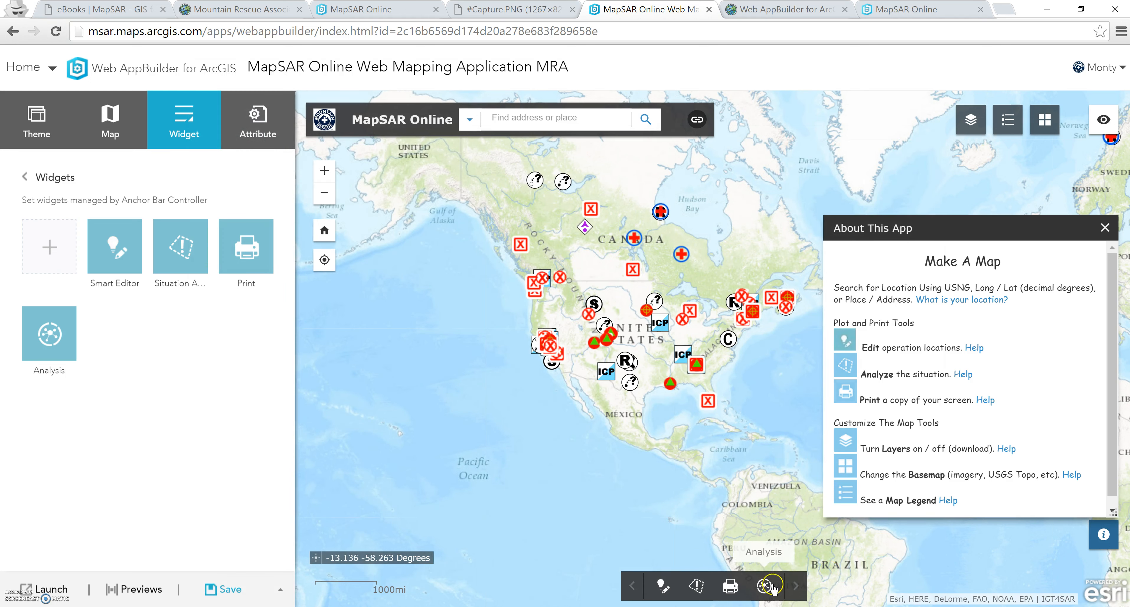
Step: Open the Analysis widget in the app preview and look over its analysis tools
{"action": "left_click", "coordinate": [765, 588]}
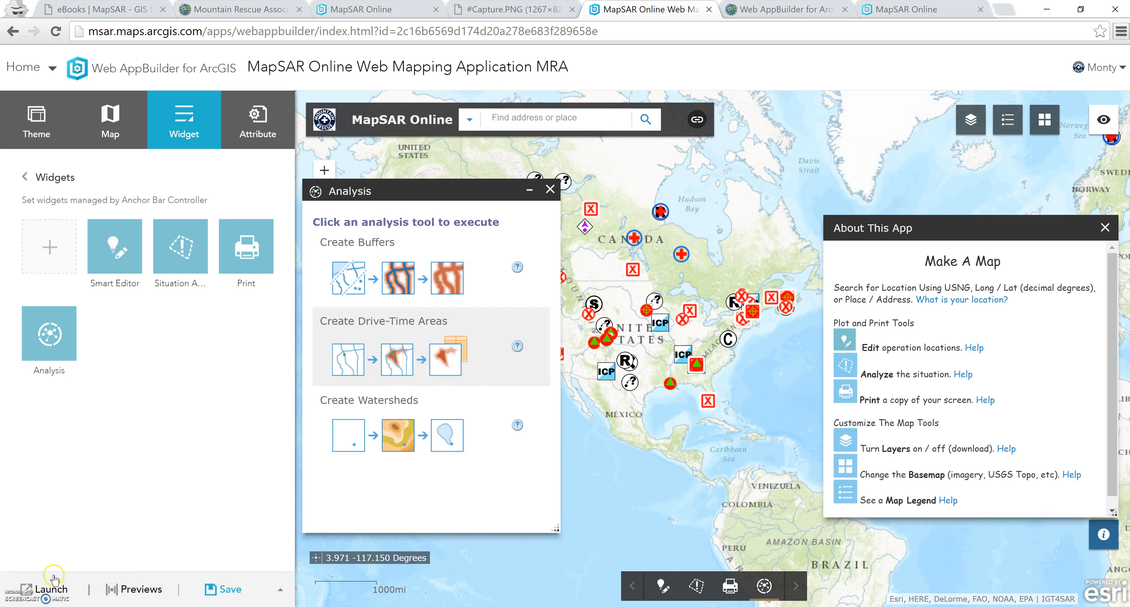
{"action": "left_click", "coordinate": [414, 257]}
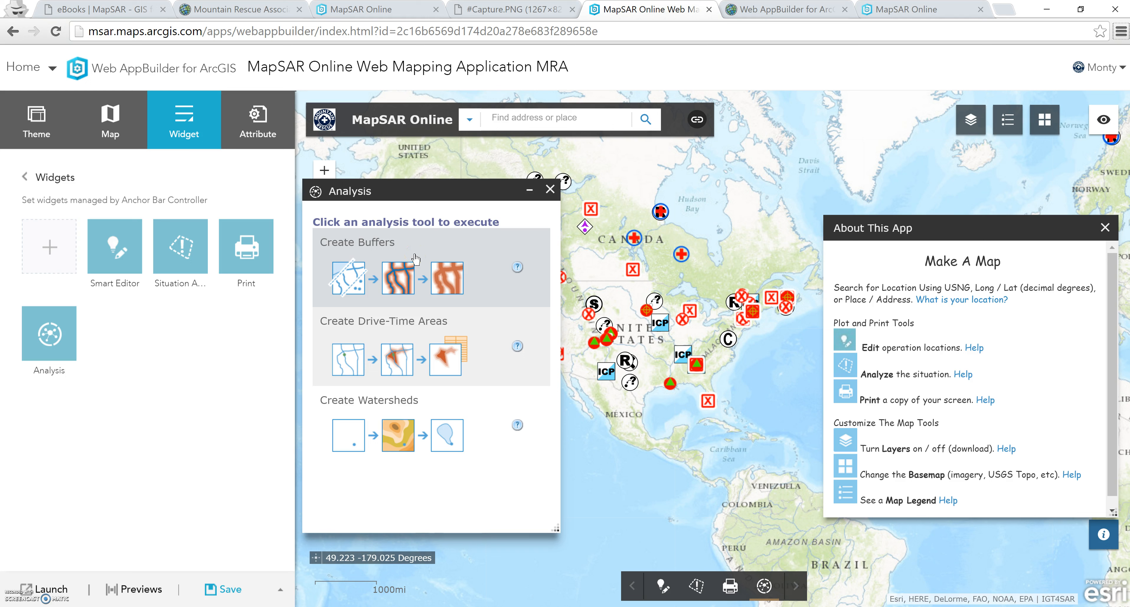
Step: Open the Create Buffers tool, find Yosemite National Park, CA on the map, zoom to Yosemite Valley and close the About This App window
{"action": "left_click", "coordinate": [416, 259]}
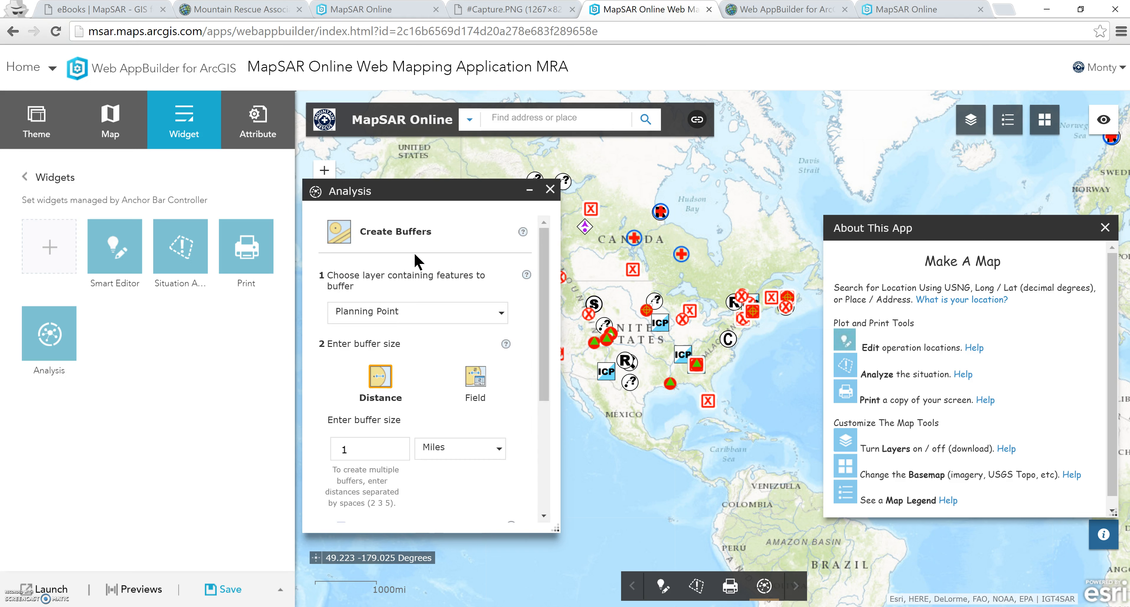
{"action": "left_click", "coordinate": [570, 123]}
{"action": "type", "text": "Yosemite N"}
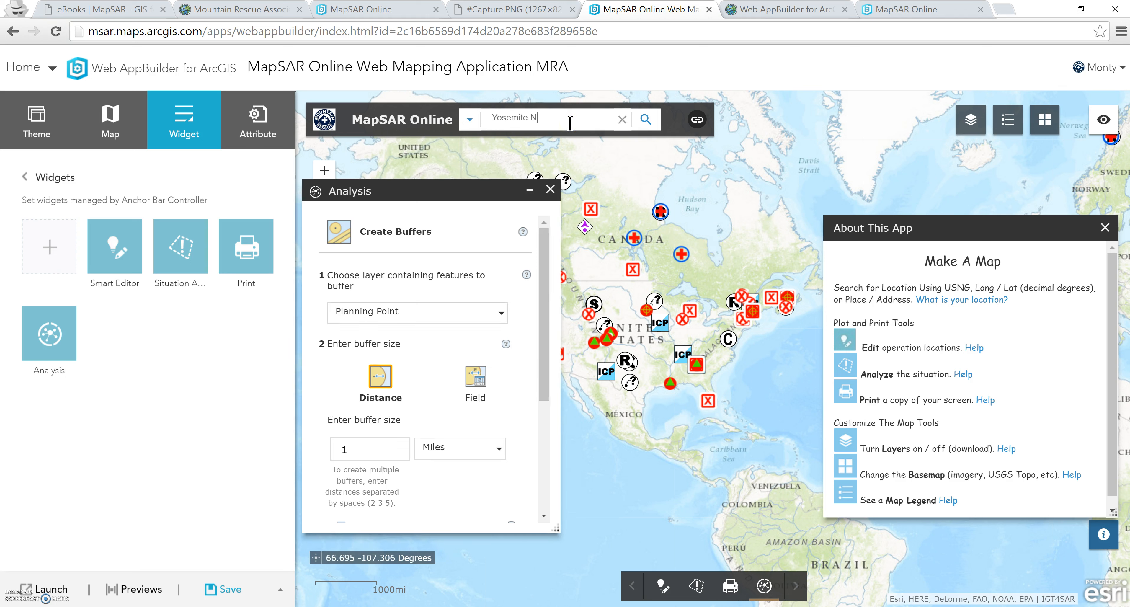
{"action": "type", "text": "ational Park, CA"}
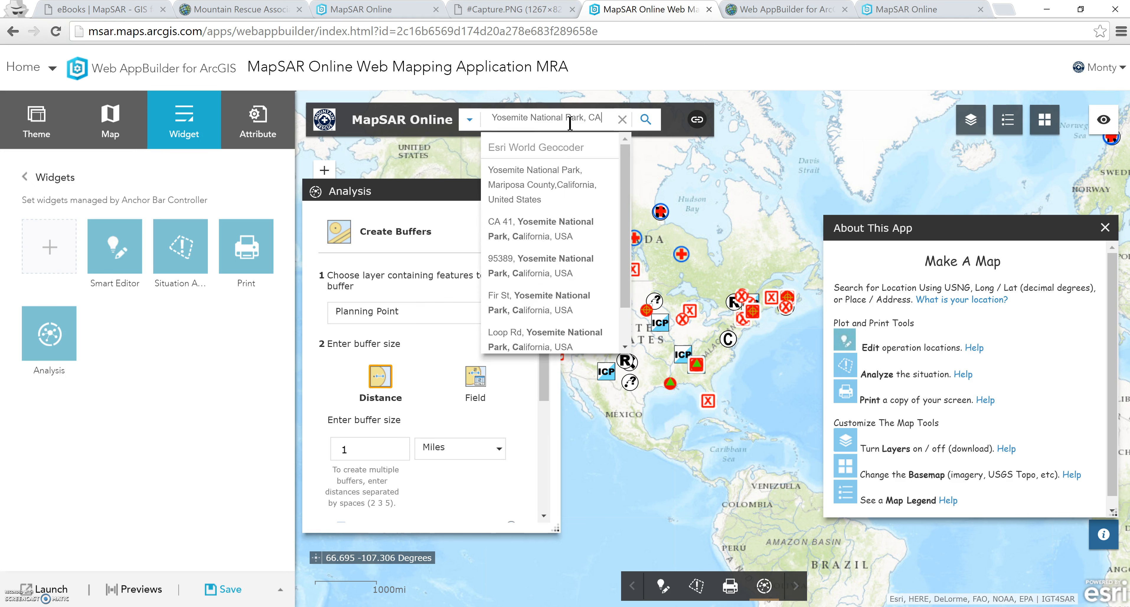
{"action": "left_click", "coordinate": [553, 182]}
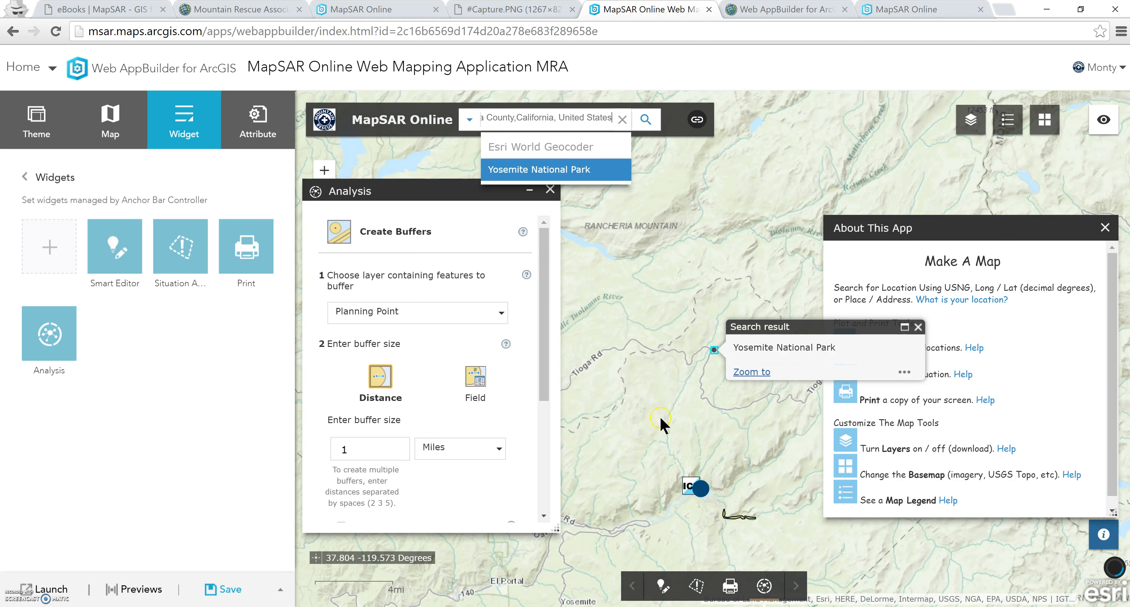
{"action": "left_click_drag", "start_coordinate": [701, 475], "coordinate": [754, 543]}
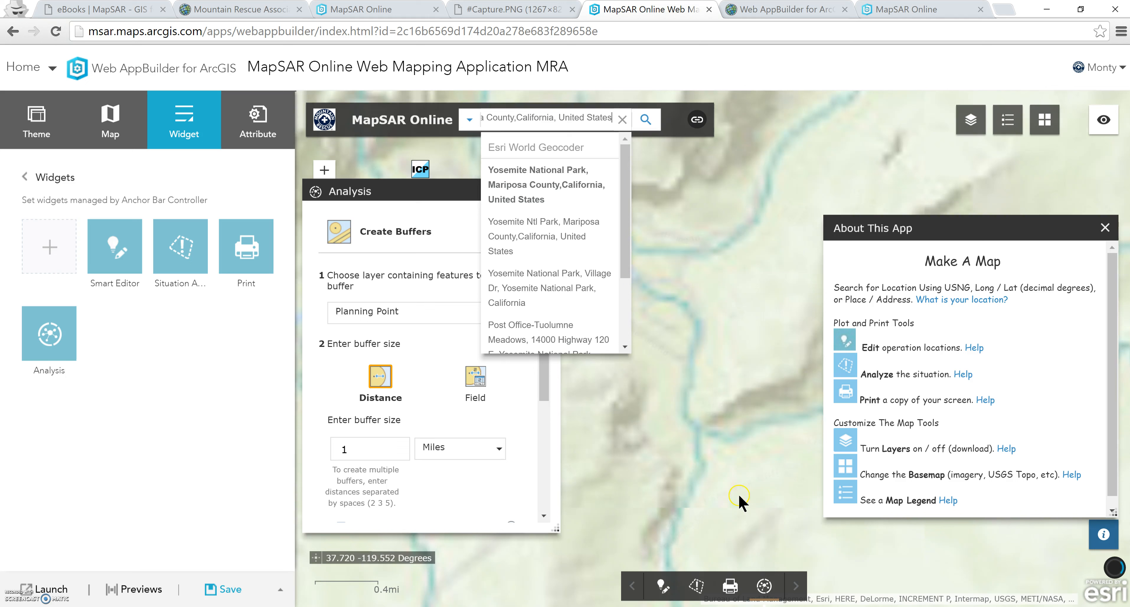
{"action": "left_click", "coordinate": [620, 121]}
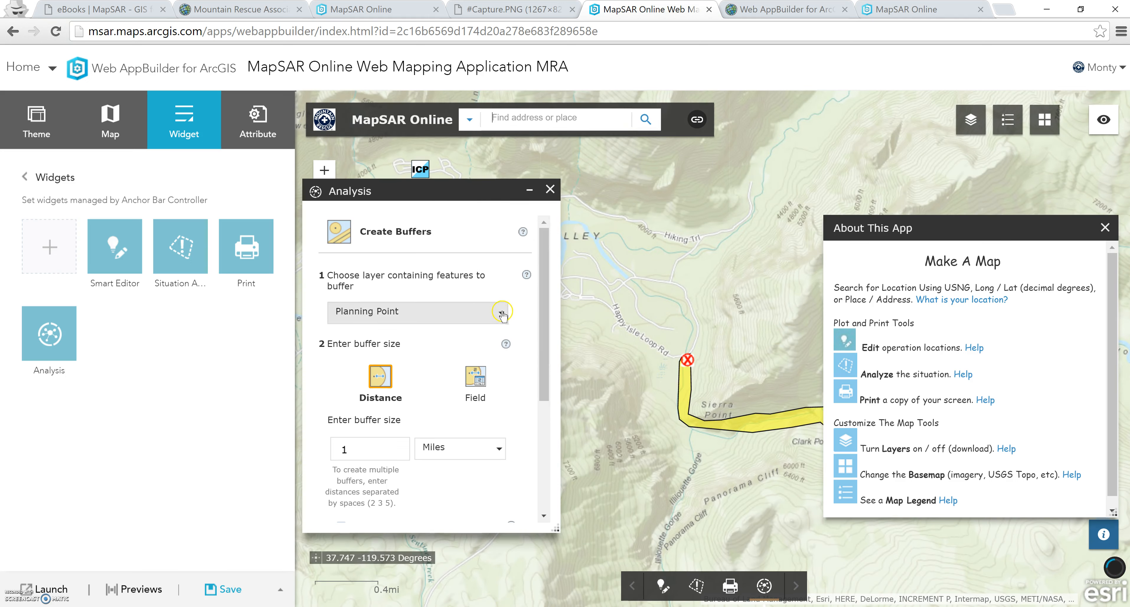
{"action": "left_click", "coordinate": [1105, 228]}
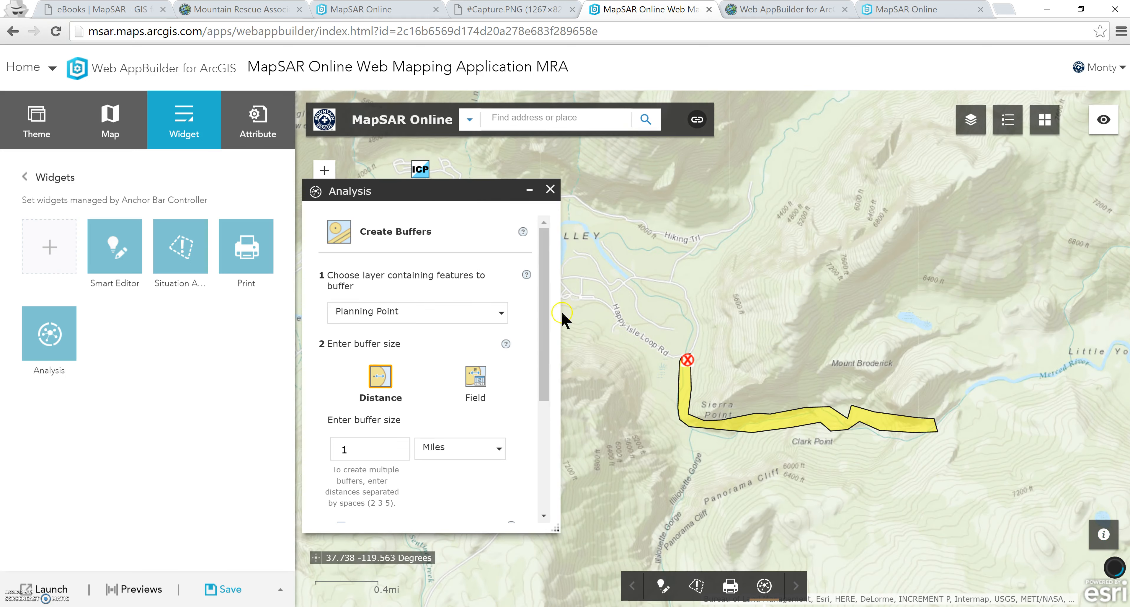
Step: Set the buffer distance unit for the Planning Point layer to Kilometers
{"action": "left_click", "coordinate": [379, 450]}
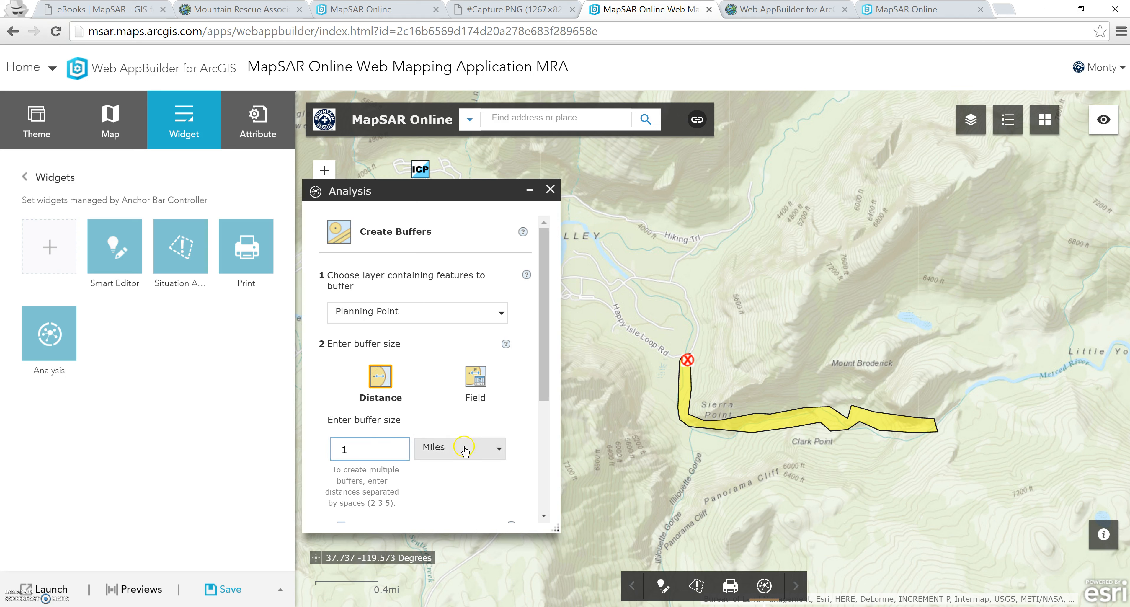
{"action": "left_click", "coordinate": [491, 452]}
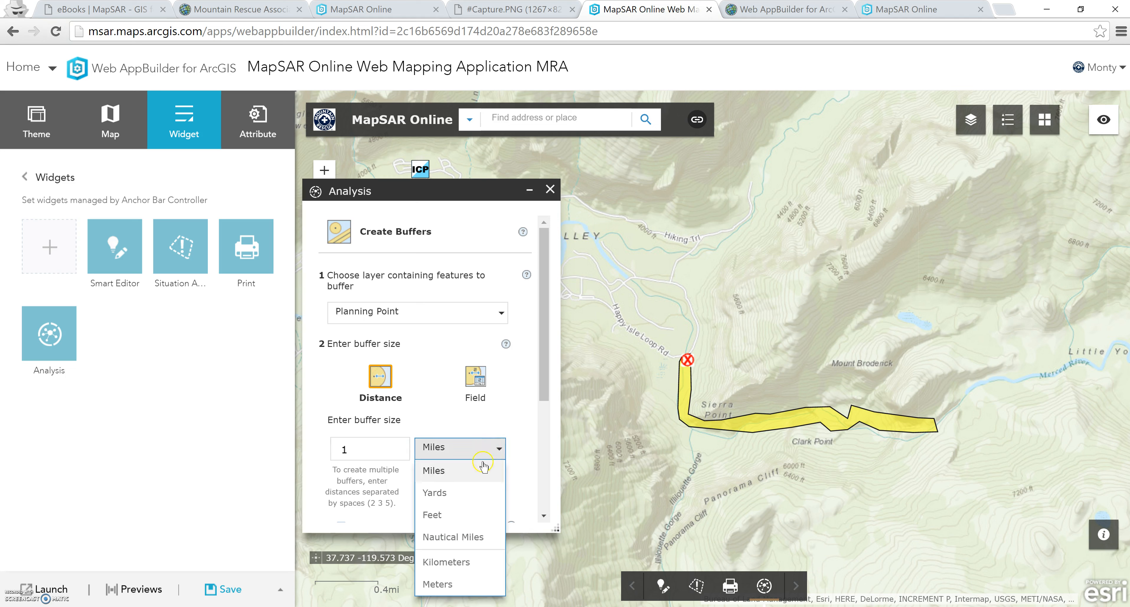
{"action": "left_click", "coordinate": [461, 562]}
Step: Consult the table of hiker distances from the IPP and enter the Yosemite values 1.1 1.8 4.0 16.9 as buffer sizes
{"action": "left_click", "coordinate": [509, 9]}
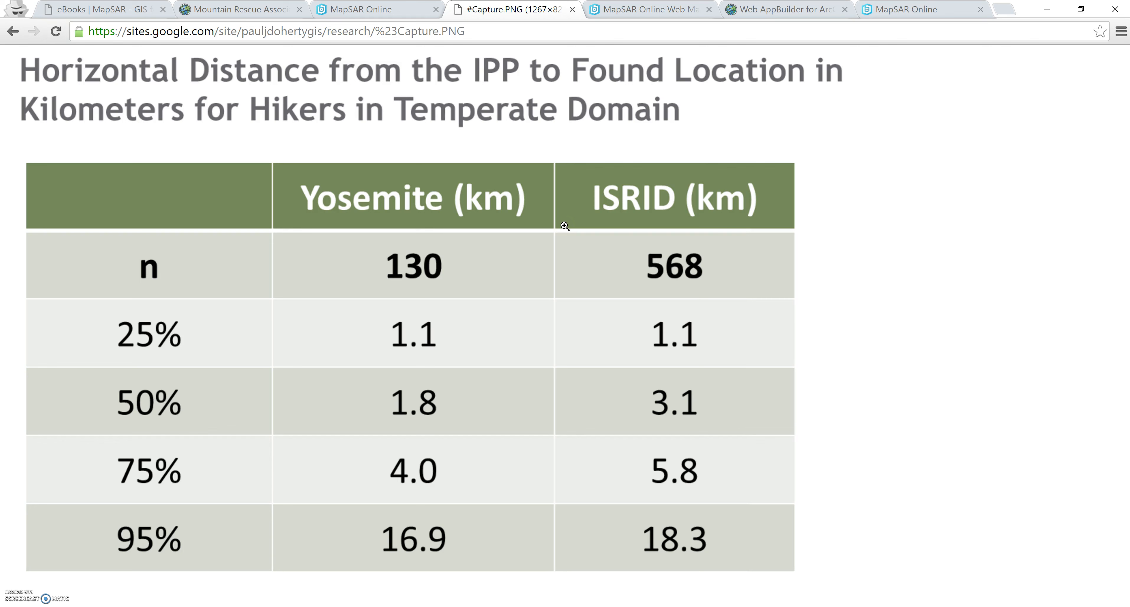
{"action": "left_click", "coordinate": [638, 11]}
{"action": "left_click", "coordinate": [354, 451]}
{"action": "type", "text": ".1"}
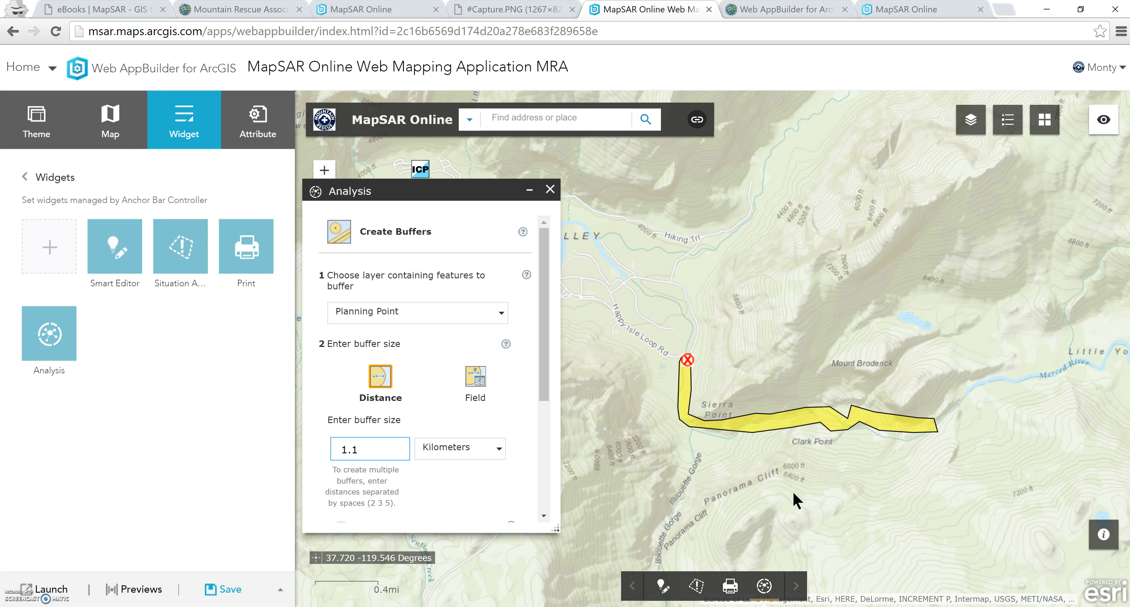
{"action": "key", "text": "BackSpace"}
{"action": "type", "text": "8"}
{"action": "left_click", "coordinate": [516, 10]}
{"action": "left_click", "coordinate": [638, 11]}
{"action": "left_click", "coordinate": [377, 446]}
{"action": "type", "text": "1.8"}
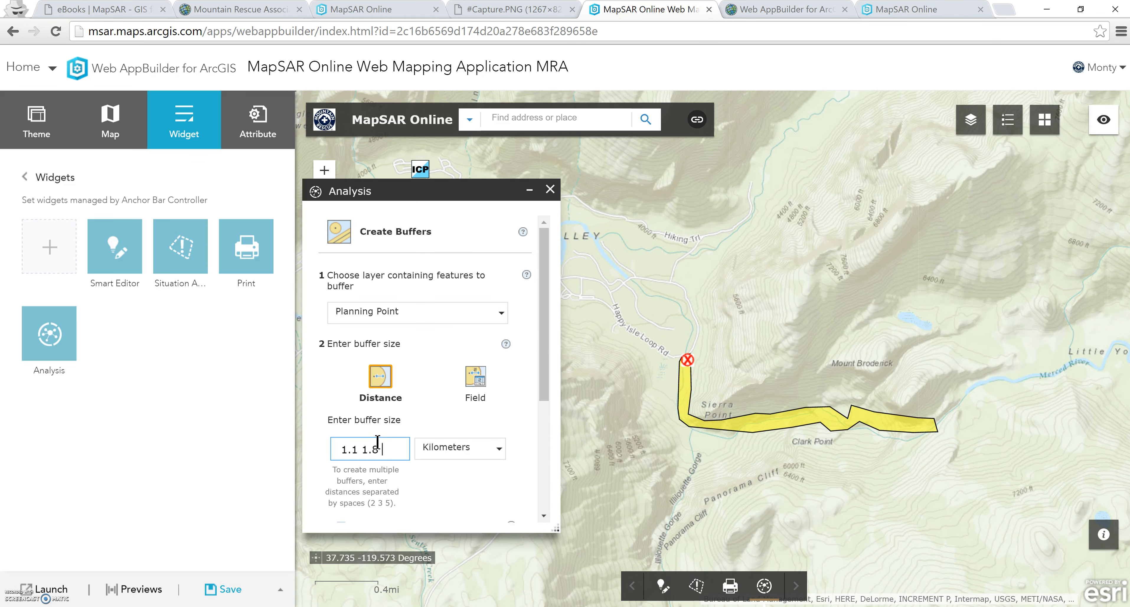
{"action": "type", "text": " 4.0 16.9"}
Step: Name the result layer Buffer of Planning Point v2 and run the buffer analysis
{"action": "left_click_drag", "start_coordinate": [538, 333], "coordinate": [548, 473]}
{"action": "left_click", "coordinate": [471, 392]}
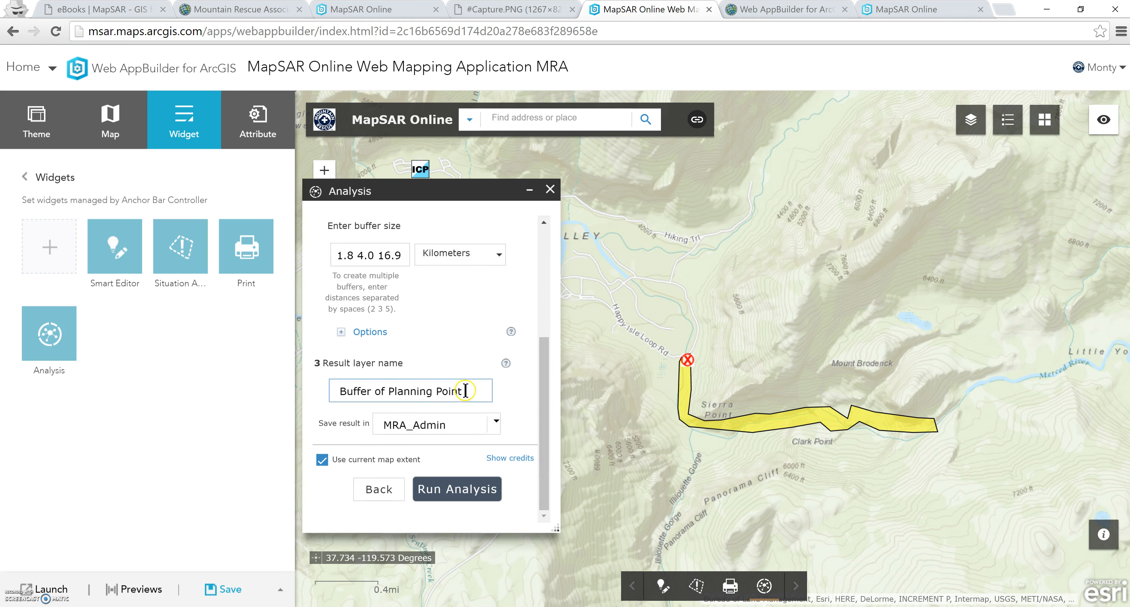
{"action": "type", "text": "v2"}
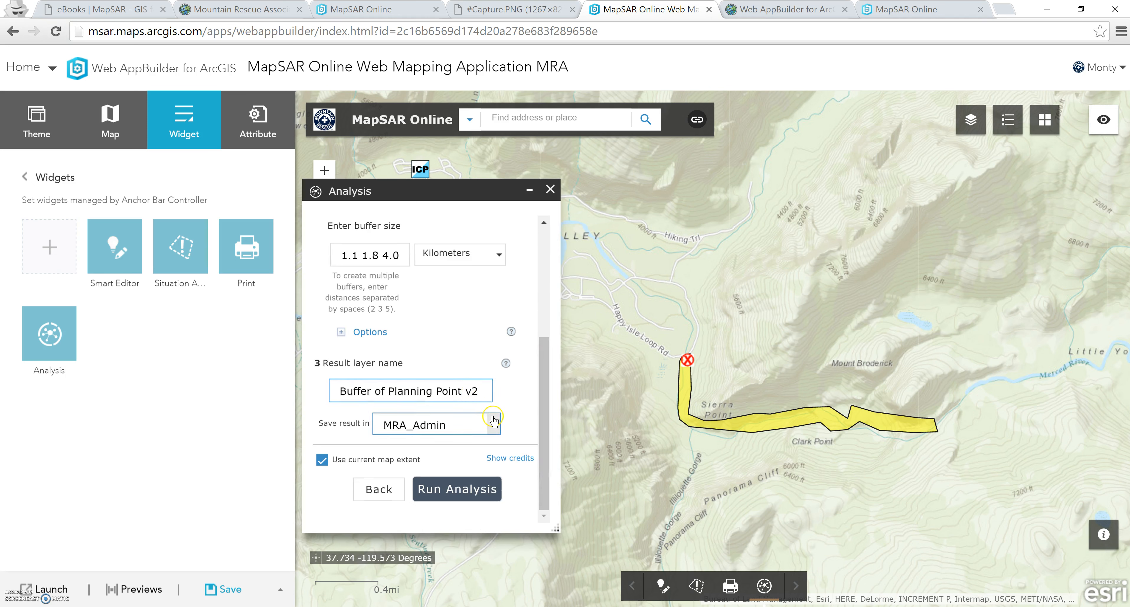
{"action": "left_click", "coordinate": [494, 421]}
{"action": "left_click", "coordinate": [468, 490]}
{"action": "left_click", "coordinate": [468, 489]}
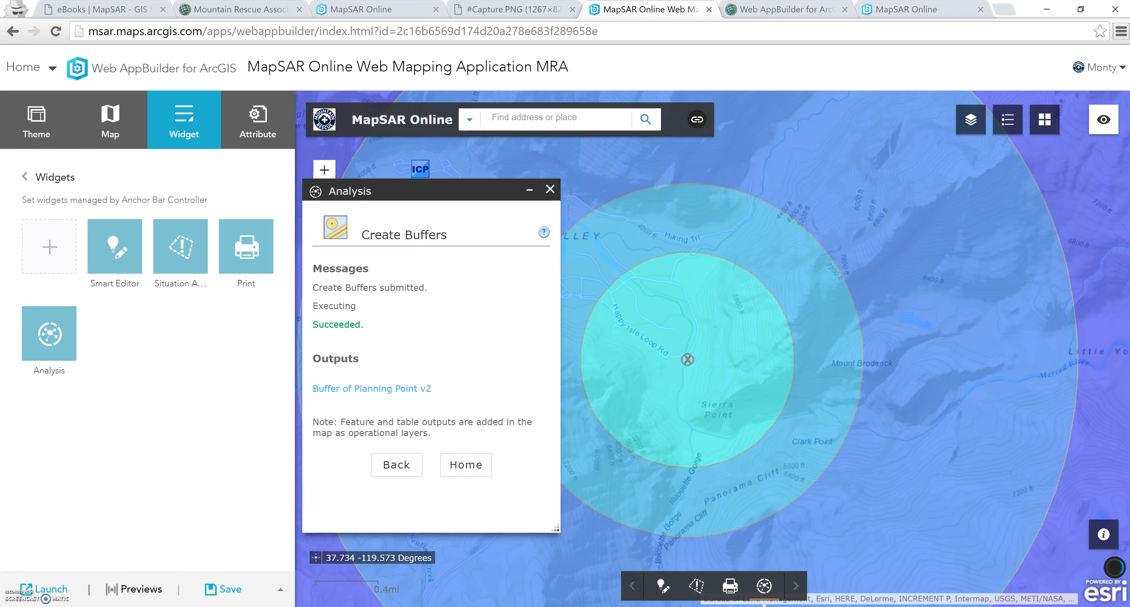
Step: View the full extent of the buffer rings around the planning point and close the Analysis widget
{"action": "scroll", "coordinate": [785, 342], "scroll_direction": "down", "scroll_amount": 1}
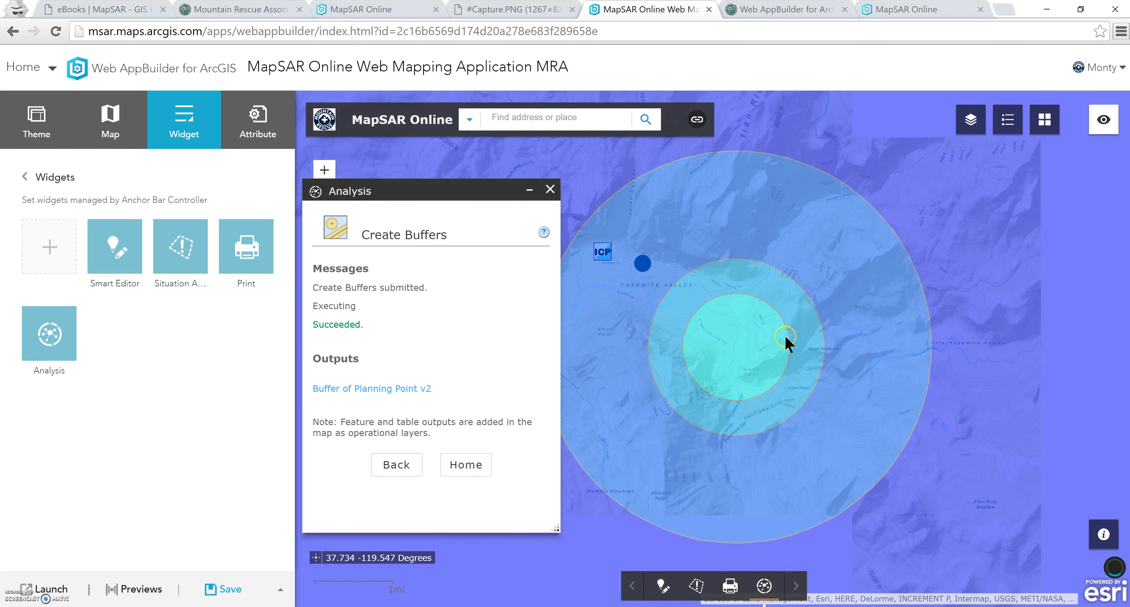
{"action": "scroll", "coordinate": [777, 341], "scroll_direction": "down", "scroll_amount": 1}
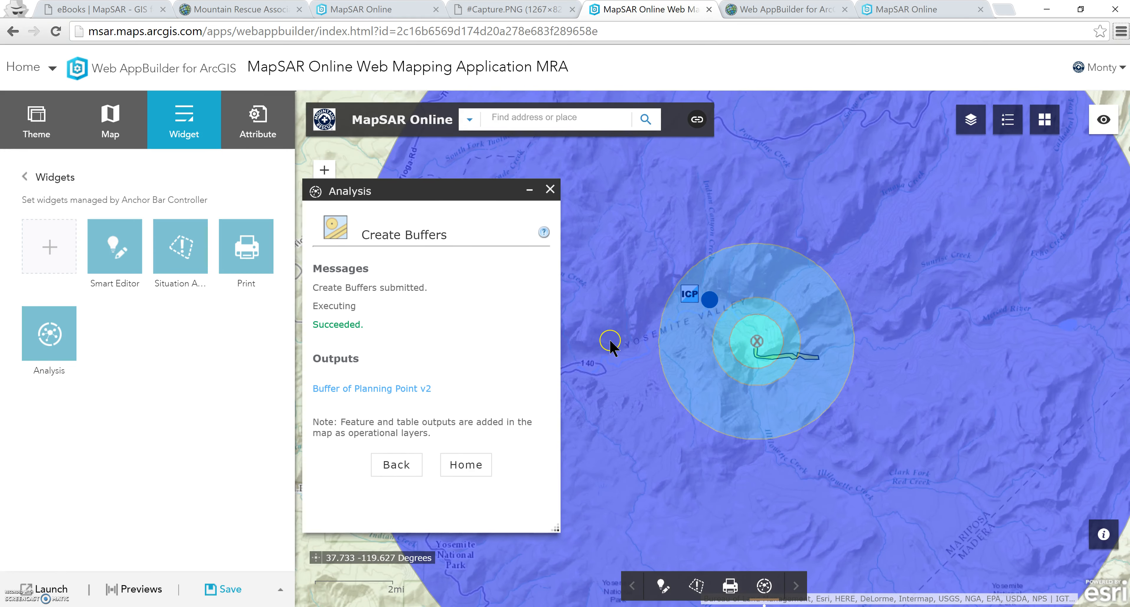
{"action": "left_click", "coordinate": [550, 189]}
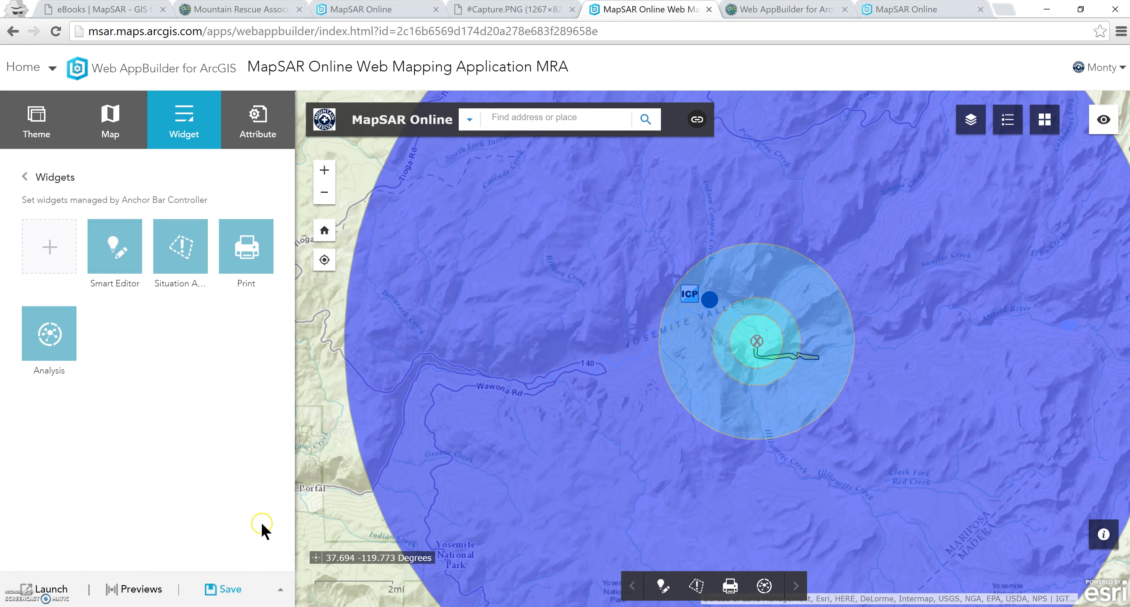
Step: Switch to the Web AppBuilder for ArcGIS documentation page and skim its overview of configuration, templates and widgets
{"action": "left_click", "coordinate": [784, 10]}
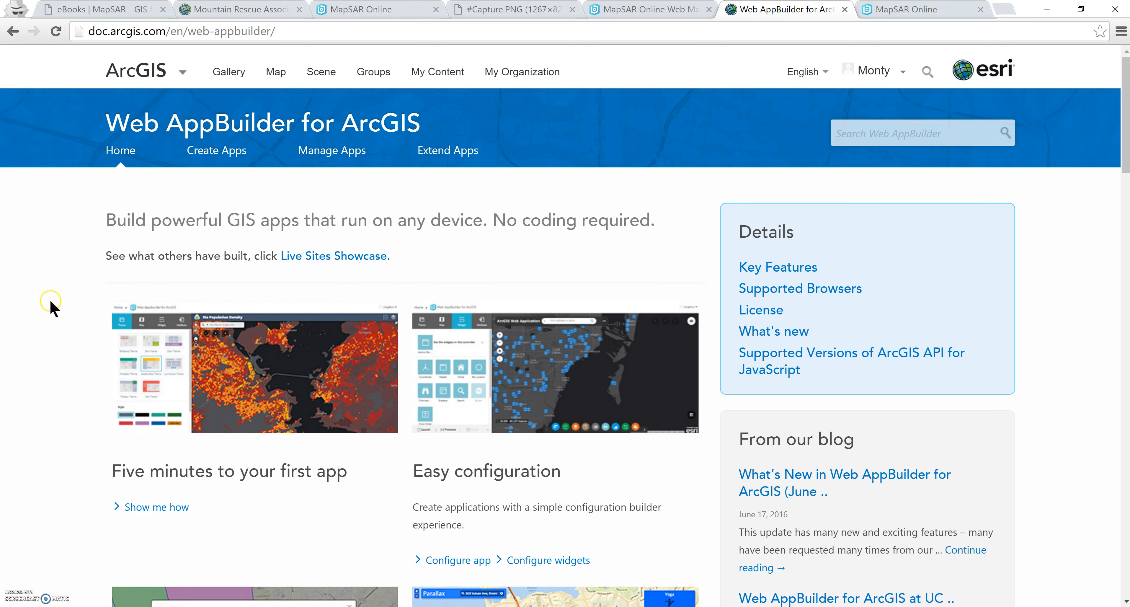
{"action": "scroll", "coordinate": [66, 309], "scroll_direction": "down", "scroll_amount": 4}
{"action": "scroll", "coordinate": [66, 309], "scroll_direction": "down", "scroll_amount": 7}
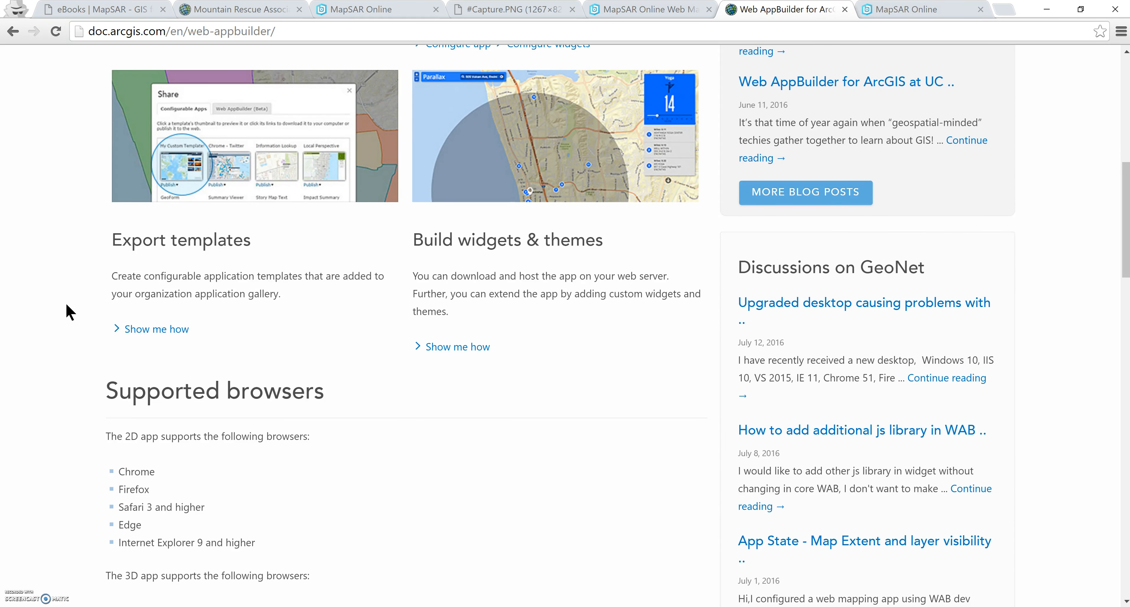
{"action": "scroll", "coordinate": [69, 311], "scroll_direction": "up", "scroll_amount": 11}
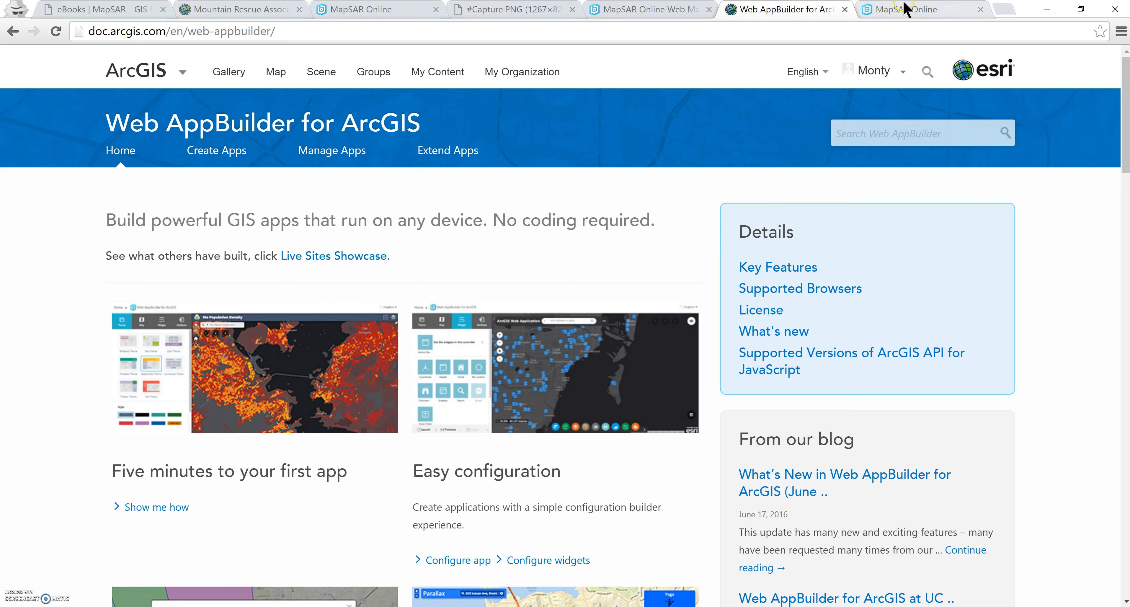
Step: Switch to the MapSAR Online v4 app, look over its short web address and world grid map, and review its header links
{"action": "left_click", "coordinate": [907, 15]}
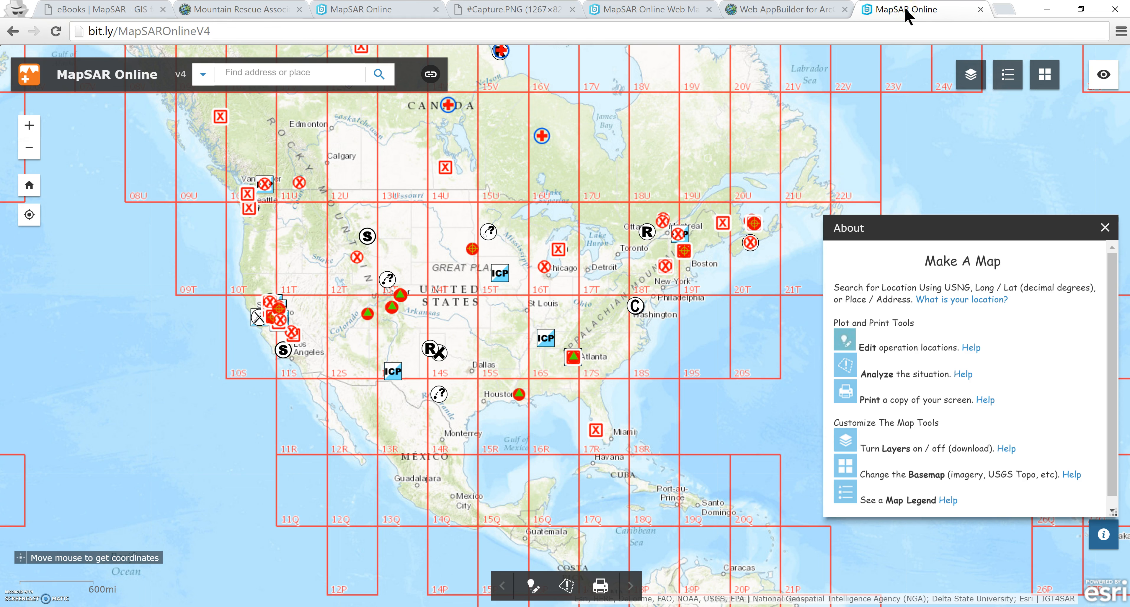
{"action": "left_click", "coordinate": [102, 33]}
{"action": "left_click", "coordinate": [113, 32]}
{"action": "left_click", "coordinate": [215, 33]}
{"action": "left_click_drag", "start_coordinate": [832, 178], "coordinate": [669, 175]}
{"action": "scroll", "coordinate": [668, 175], "scroll_direction": "down", "scroll_amount": 1}
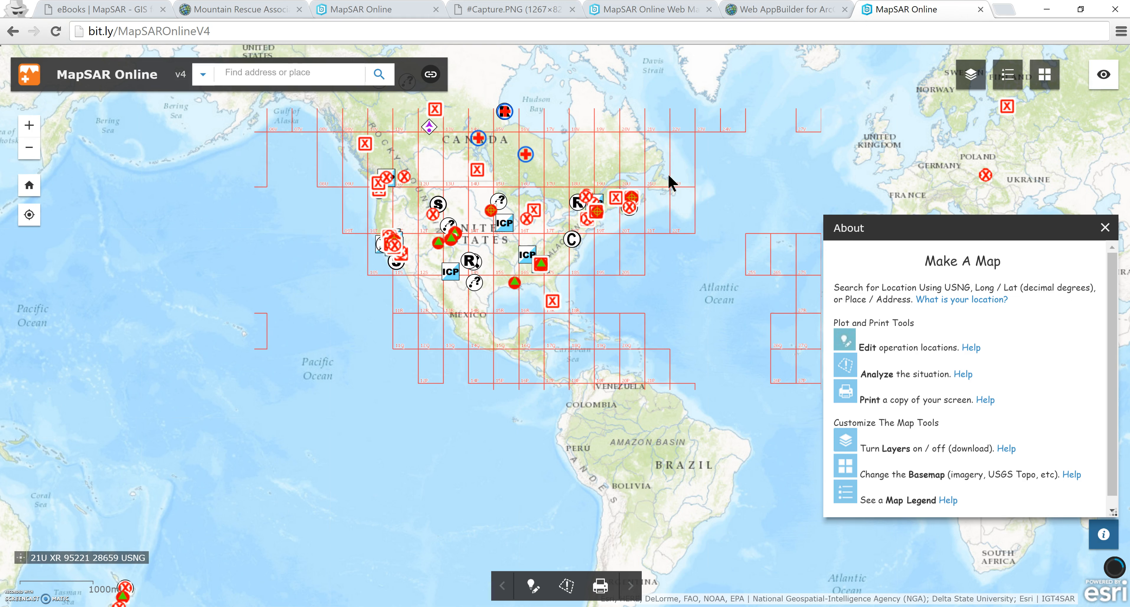
{"action": "left_click", "coordinate": [431, 76]}
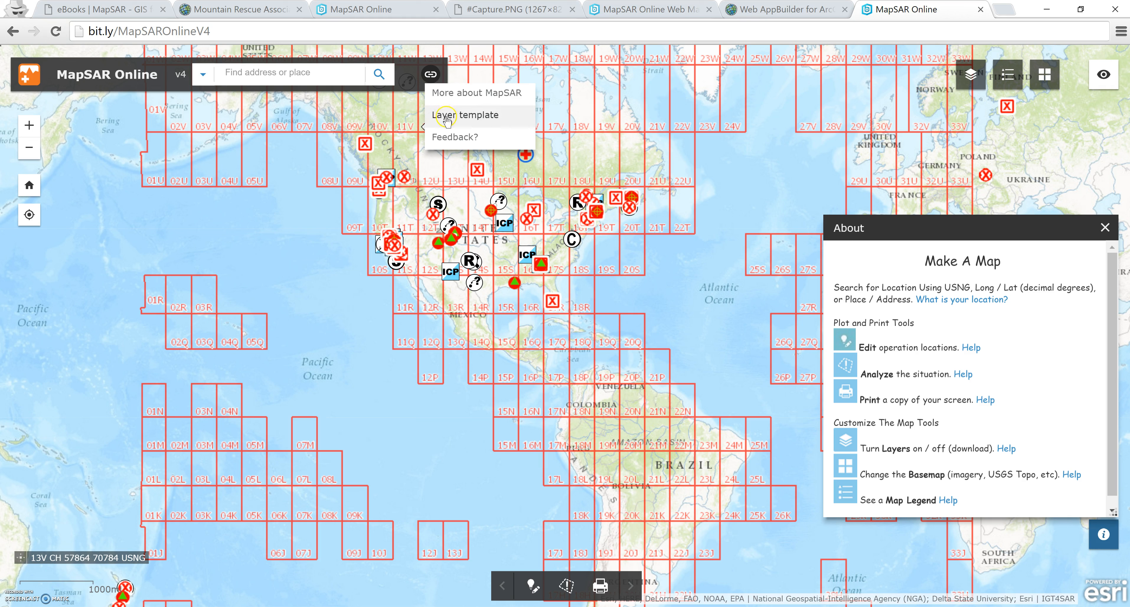
{"action": "left_click", "coordinate": [506, 120]}
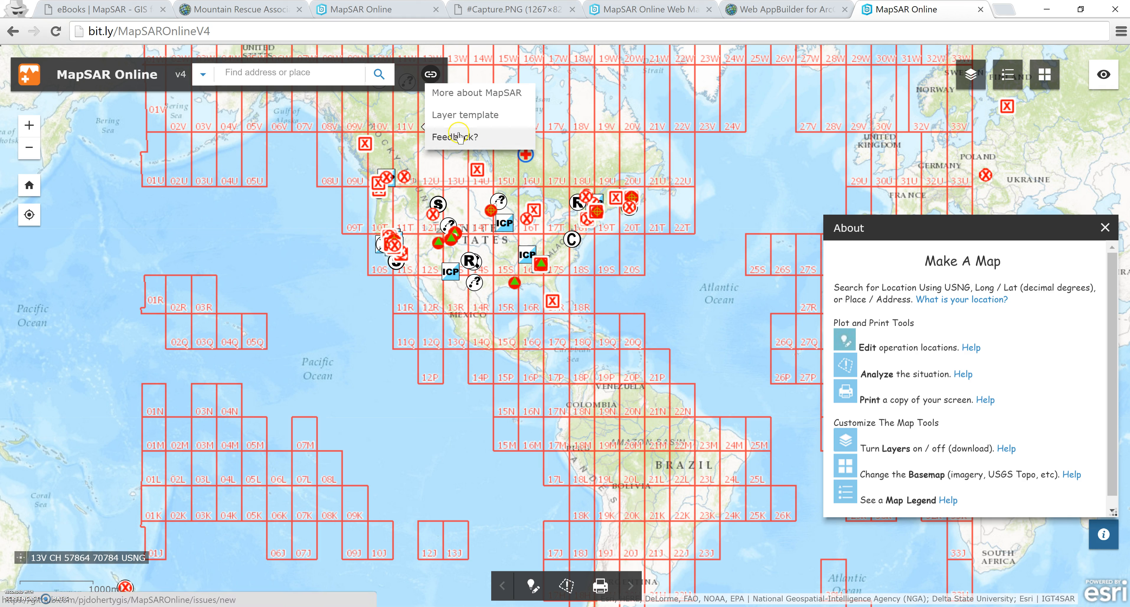